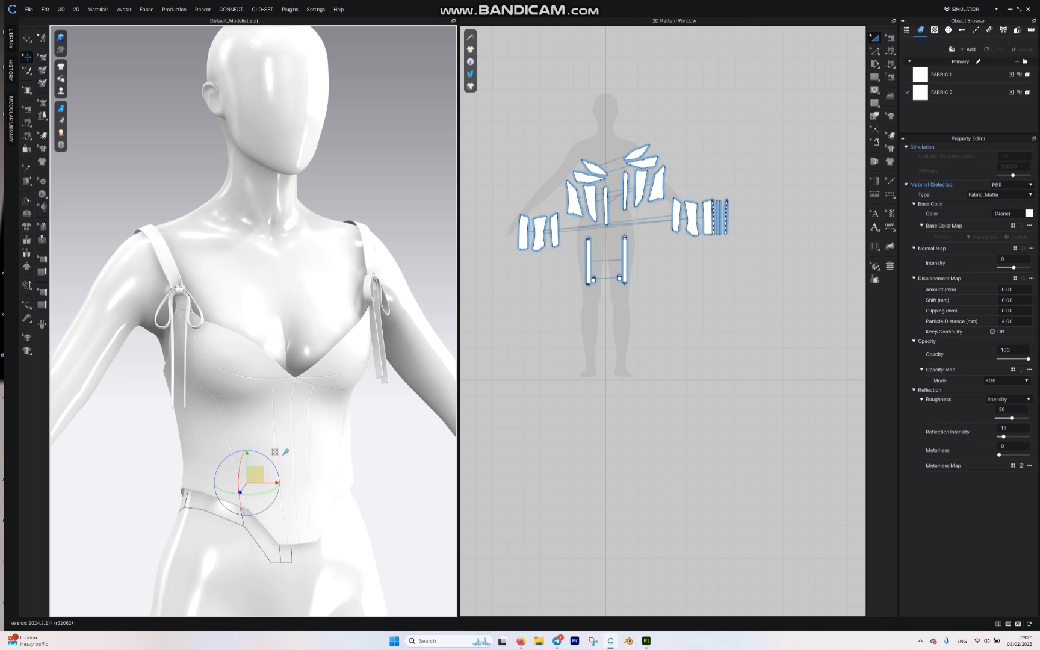
# Examine the corset top on the avatar together with all of its 2D pattern pieces
pyautogui.moveTo(253, 337); pyautogui.dragTo(284, 290, button='middle')
pyautogui.moveTo(284, 291); pyautogui.dragTo(229, 269, button='right')
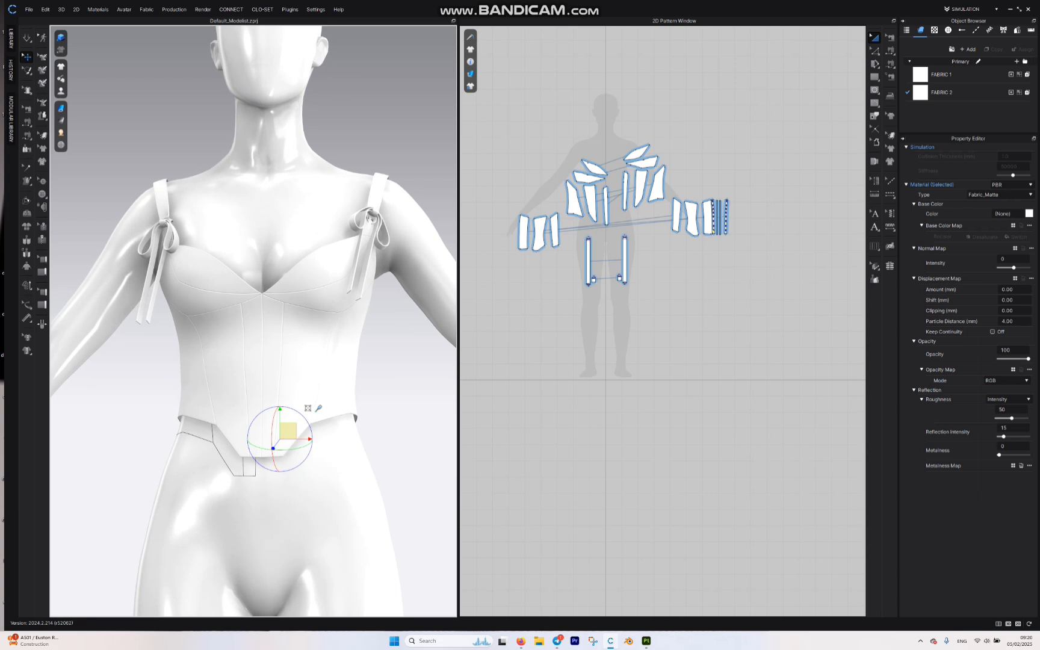
pyautogui.moveTo(229, 269); pyautogui.dragTo(260, 288, button='right')
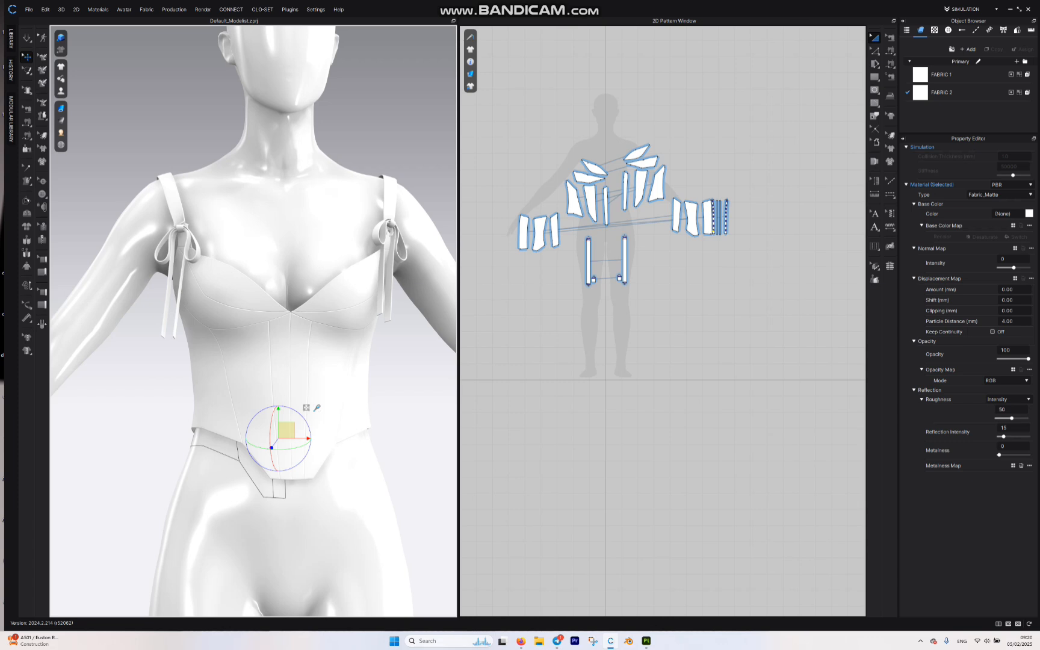
pyautogui.scroll(-2, 653, 226)
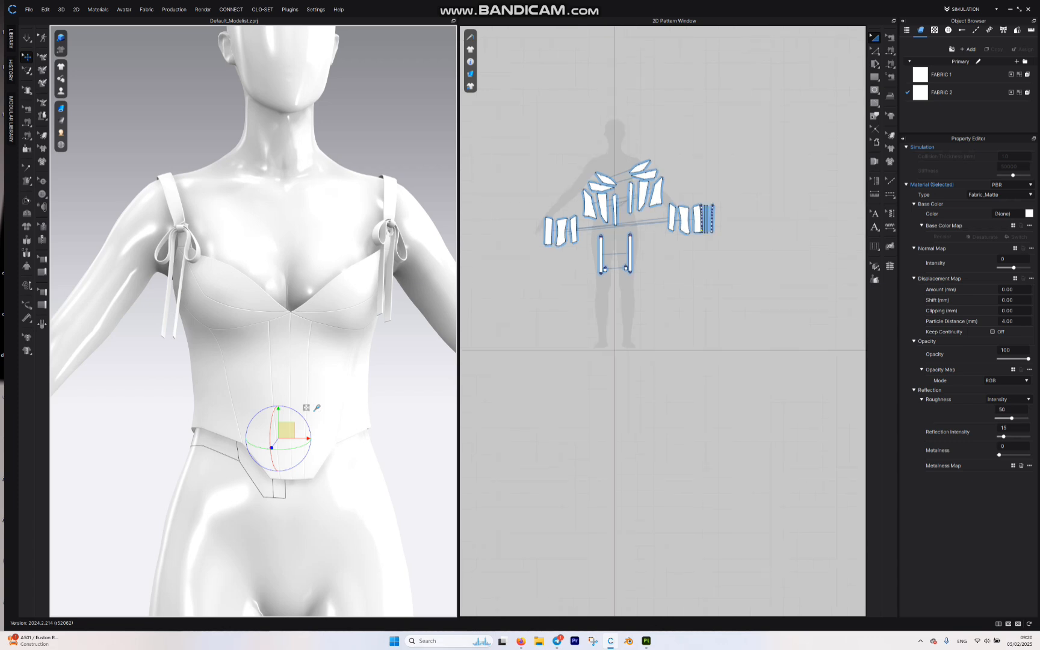
pyautogui.scroll(6, 653, 225)
pyautogui.scroll(-6, 654, 226)
pyautogui.moveTo(653, 226); pyautogui.dragTo(702, 236, button='middle')
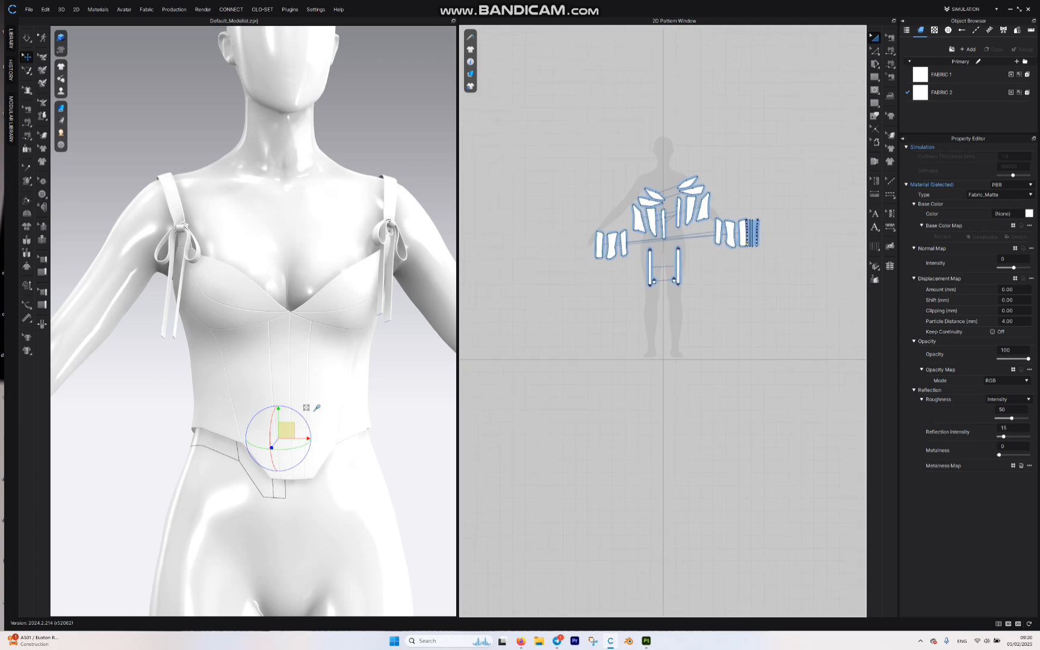
pyautogui.scroll(1, 701, 238)
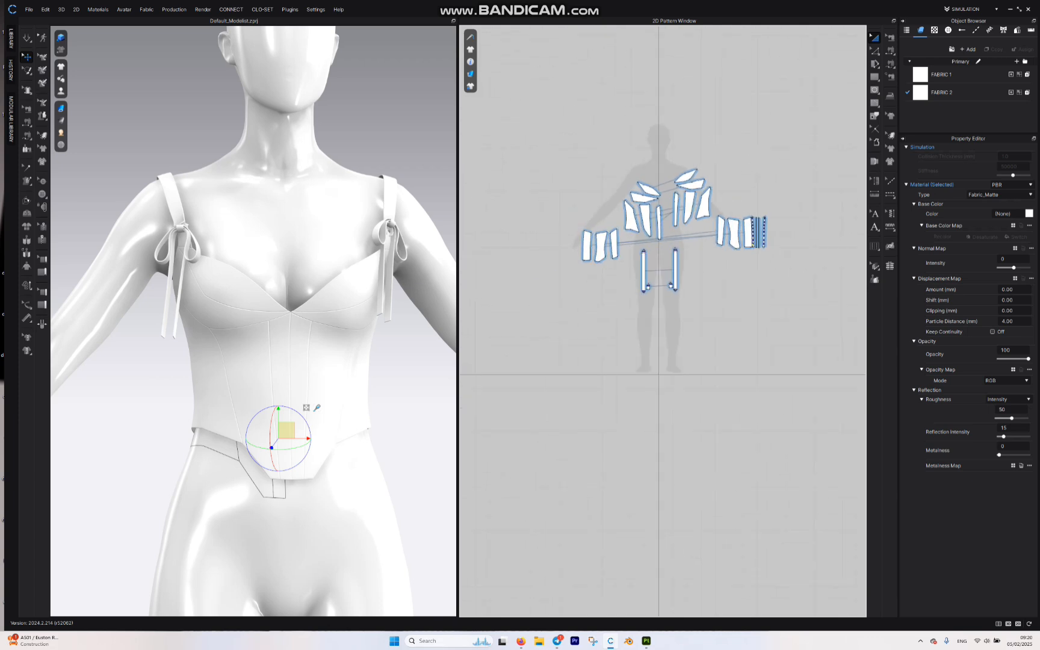
pyautogui.moveTo(585, 119); pyautogui.dragTo(807, 373)
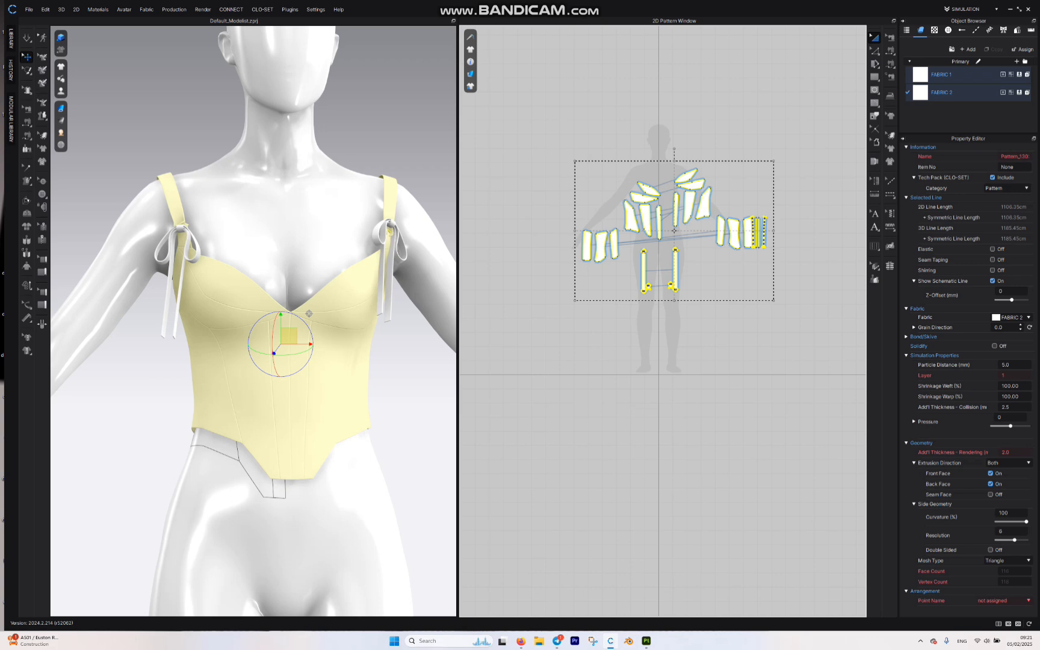
pyautogui.press('Escape')
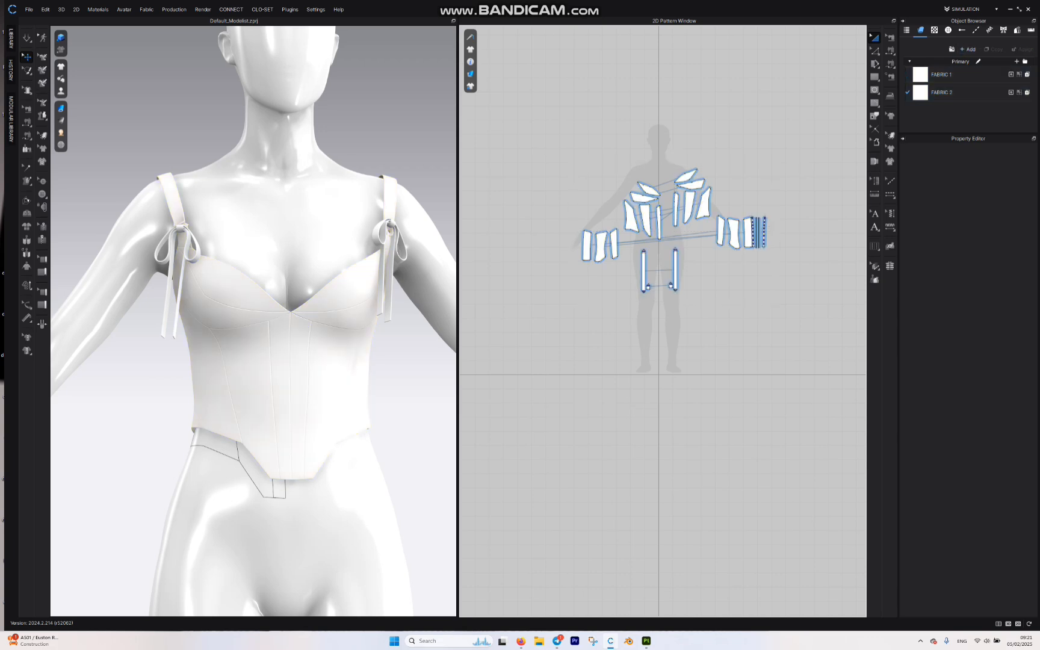
# Select the four bust cup pattern pieces and assign FABRIC 1 to them
pyautogui.scroll(3, 589, 193)
pyautogui.moveTo(726, 243); pyautogui.dragTo(587, 289, button='middle')
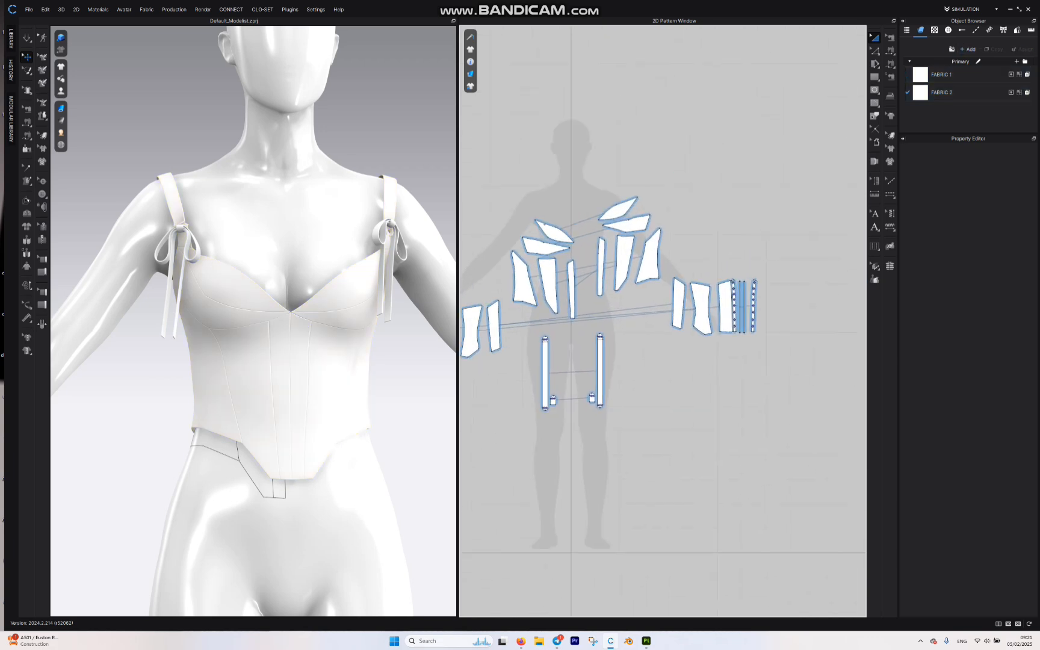
pyautogui.click(341, 288)
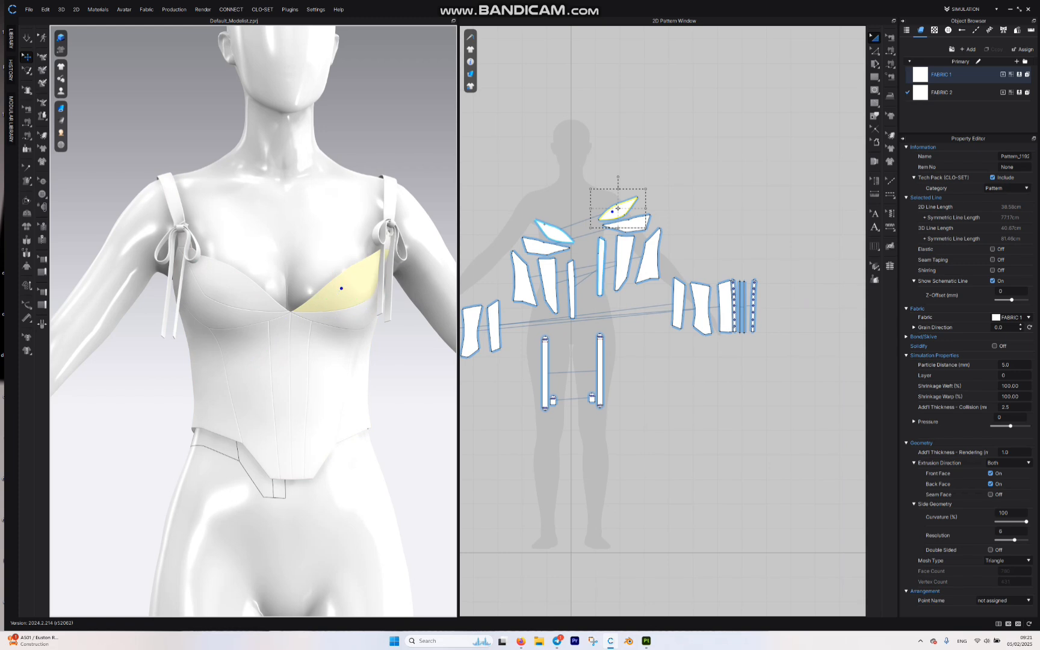
pyautogui.keyDown('shift'); pyautogui.click(624, 215); pyautogui.keyUp('shift')
pyautogui.keyDown('shift'); pyautogui.click(555, 233); pyautogui.keyUp('shift')
pyautogui.keyDown('shift'); pyautogui.click(545, 246); pyautogui.keyUp('shift')
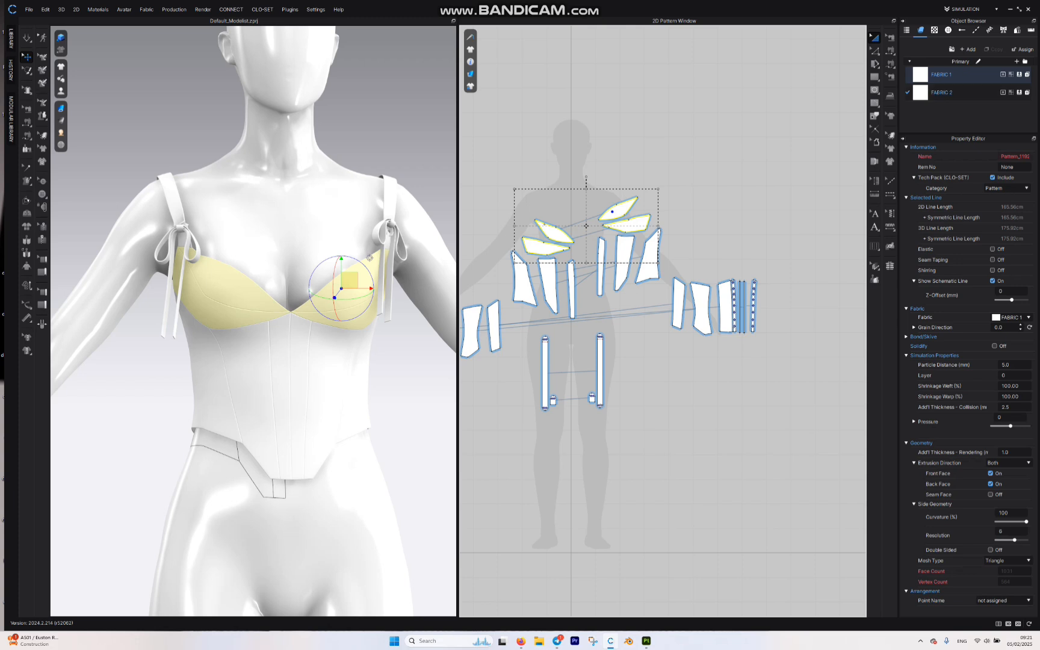
pyautogui.click(1020, 75)
pyautogui.click(381, 238)
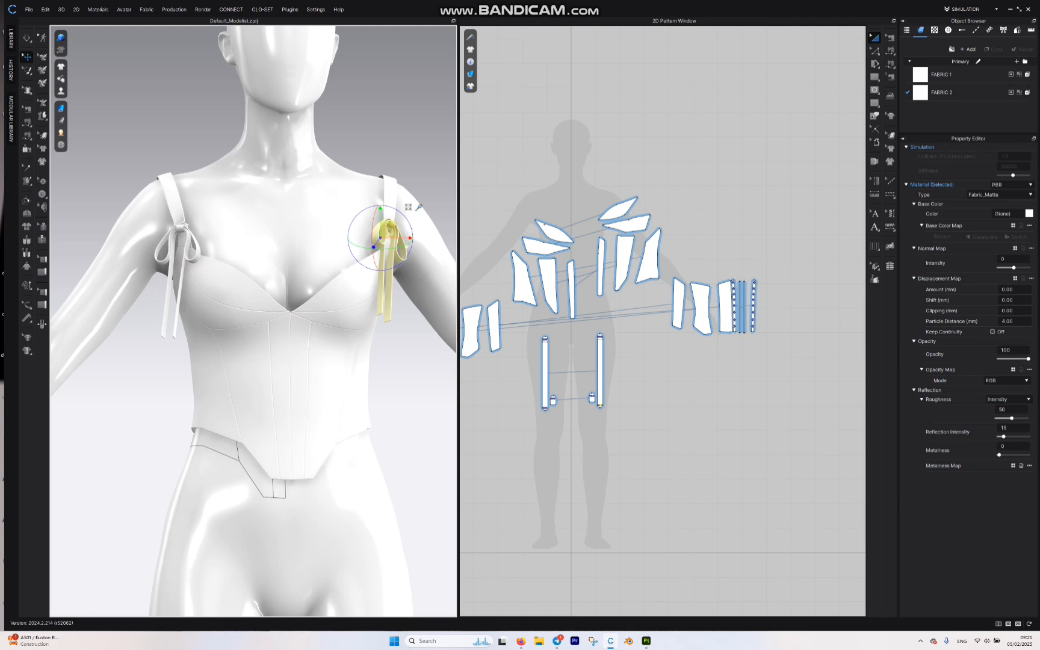
pyautogui.click(554, 231)
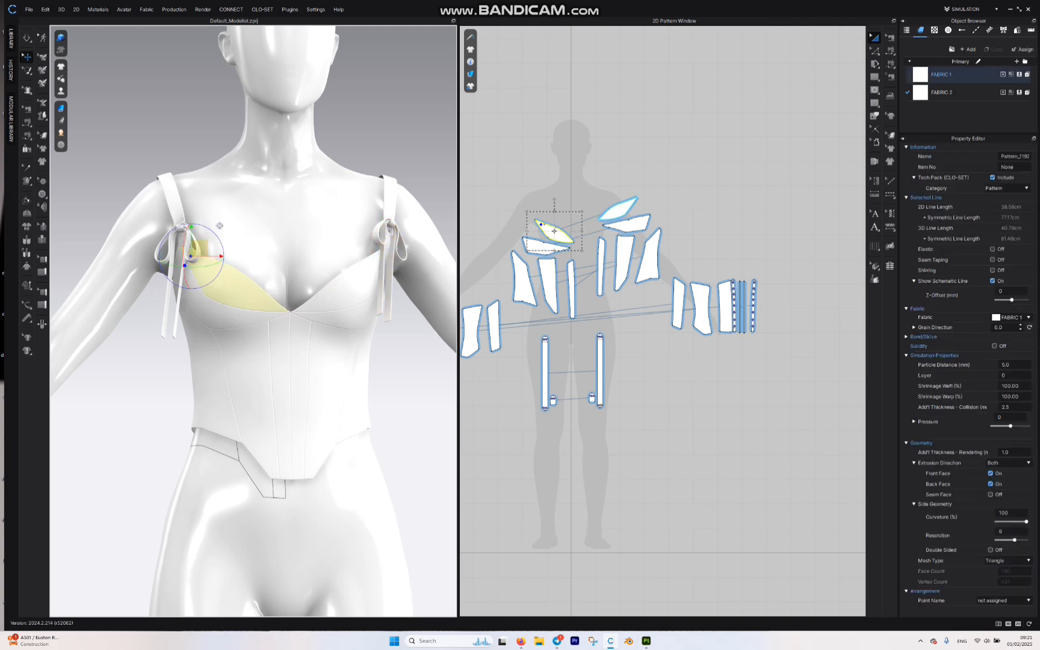
# Assign FABRIC 1 to every pattern piece of the corset top and delete FABRIC 2
pyautogui.moveTo(259, 337)
pyautogui.mouseDown(button='right')
pyautogui.moveTo(331, 340)
pyautogui.moveTo(258, 336)
pyautogui.mouseUp(button='right')
pyautogui.moveTo(257, 336); pyautogui.dragTo(294, 293, button='middle')
pyautogui.scroll(-3, 516, 327)
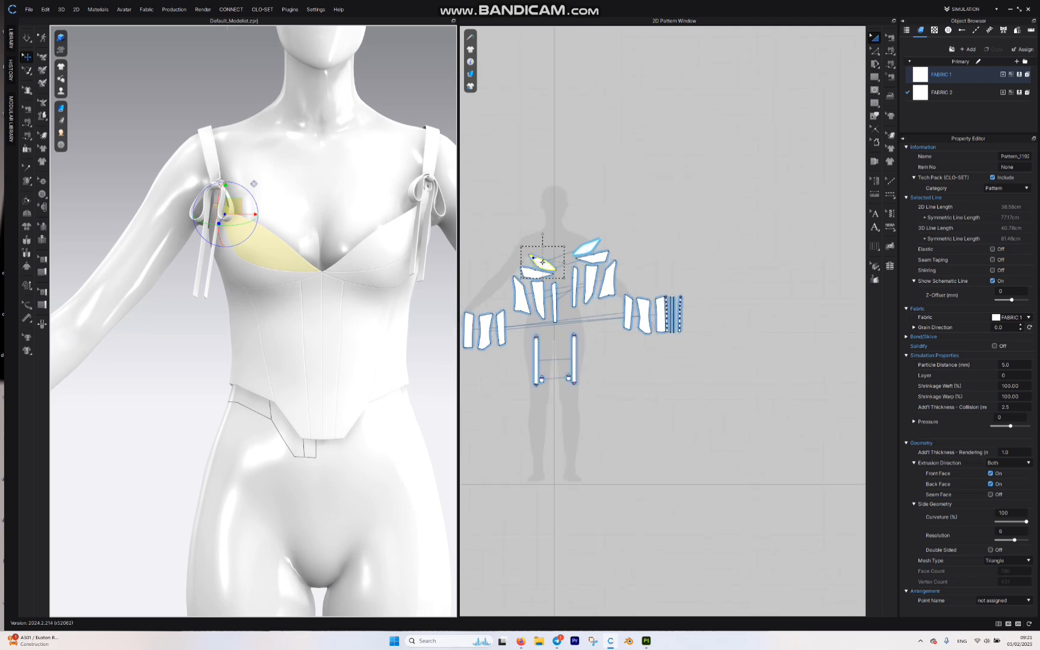
pyautogui.moveTo(516, 328); pyautogui.dragTo(609, 282, button='middle')
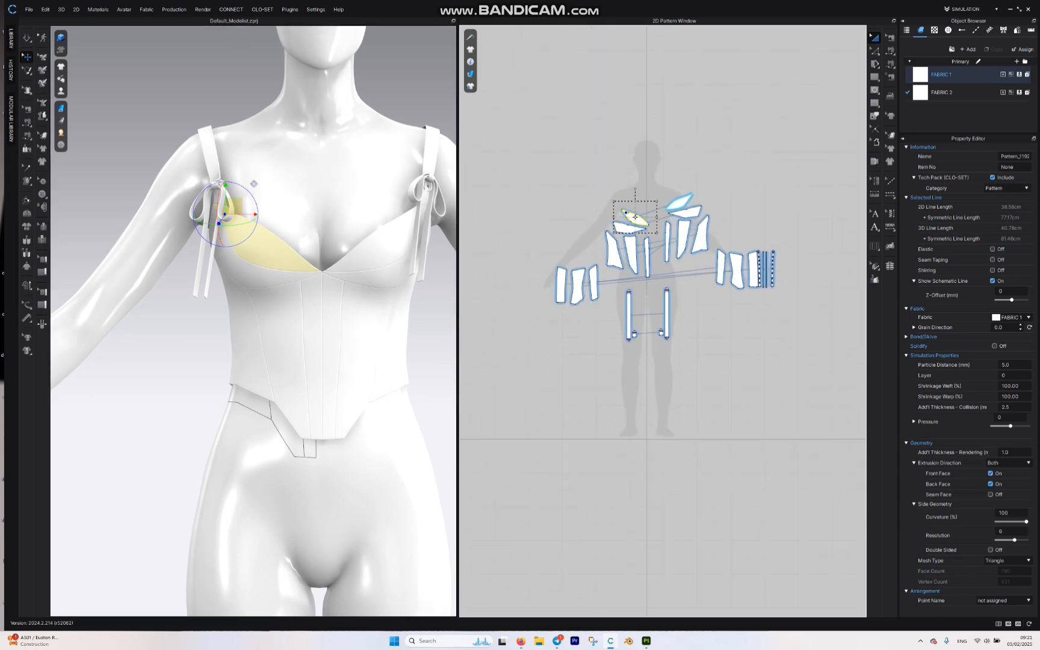
pyautogui.moveTo(199, 343); pyautogui.dragTo(385, 345, button='right')
pyautogui.moveTo(254, 184); pyautogui.dragTo(383, 163, button='right')
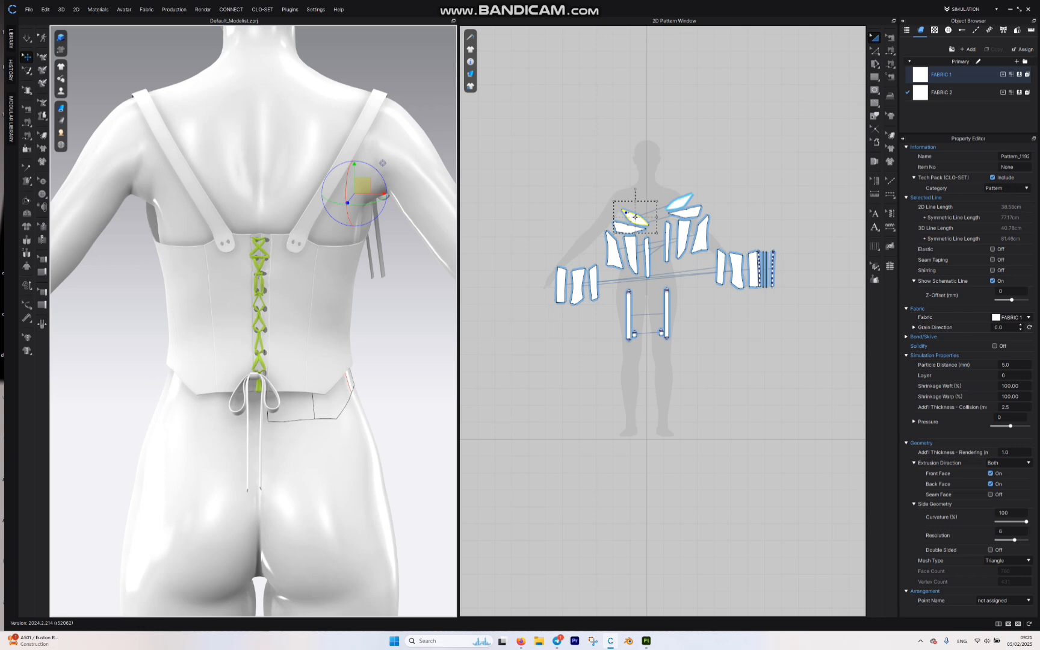
pyautogui.moveTo(795, 124); pyautogui.dragTo(515, 396)
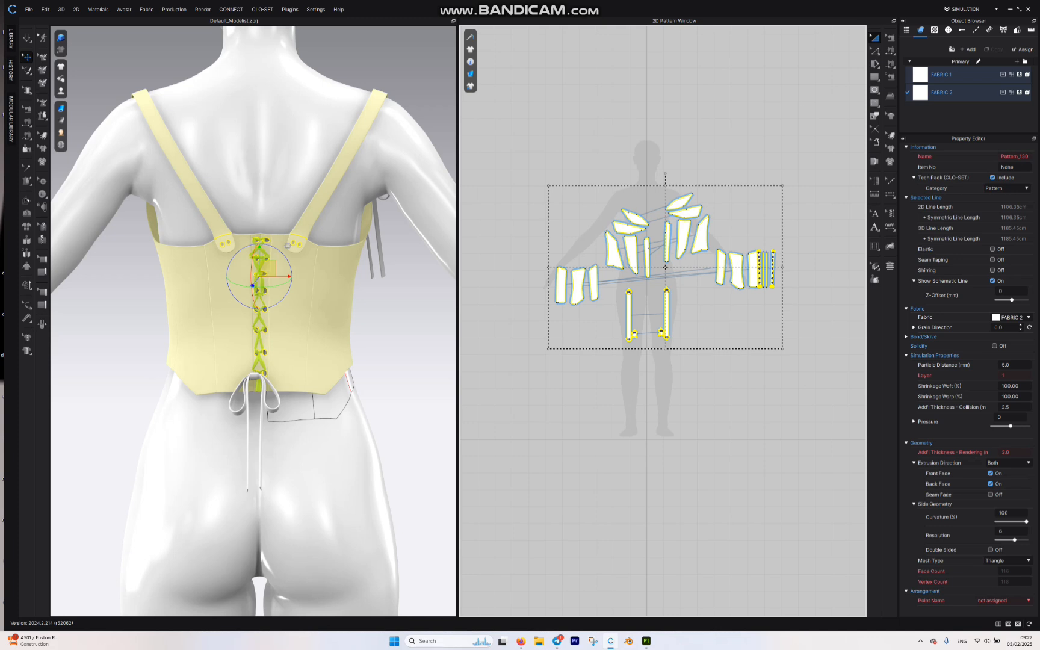
pyautogui.click(1020, 75)
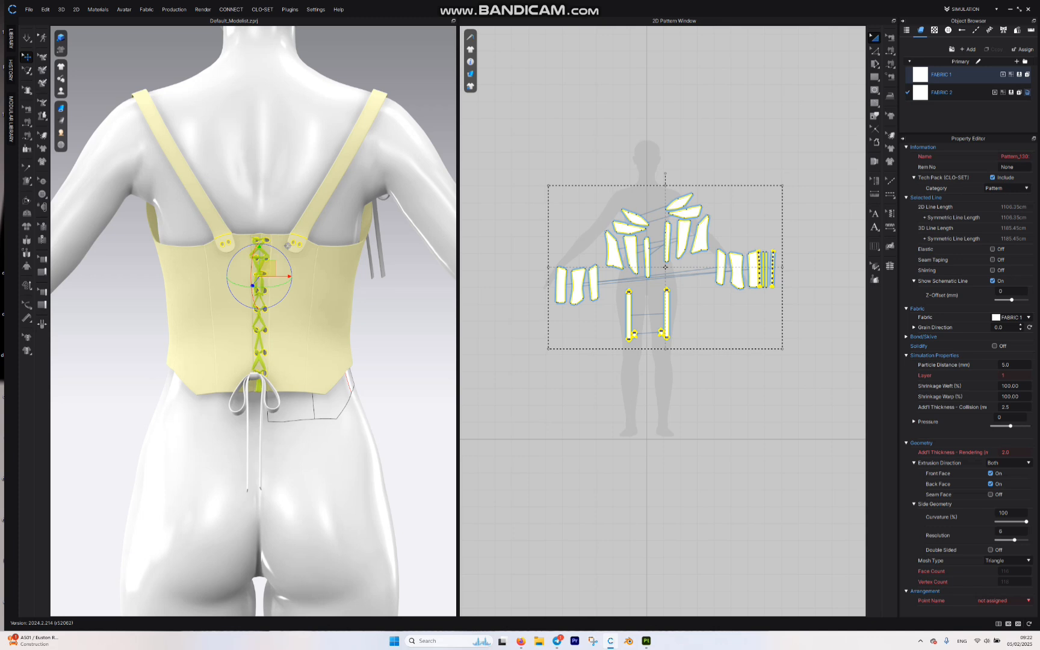
pyautogui.click(1028, 92)
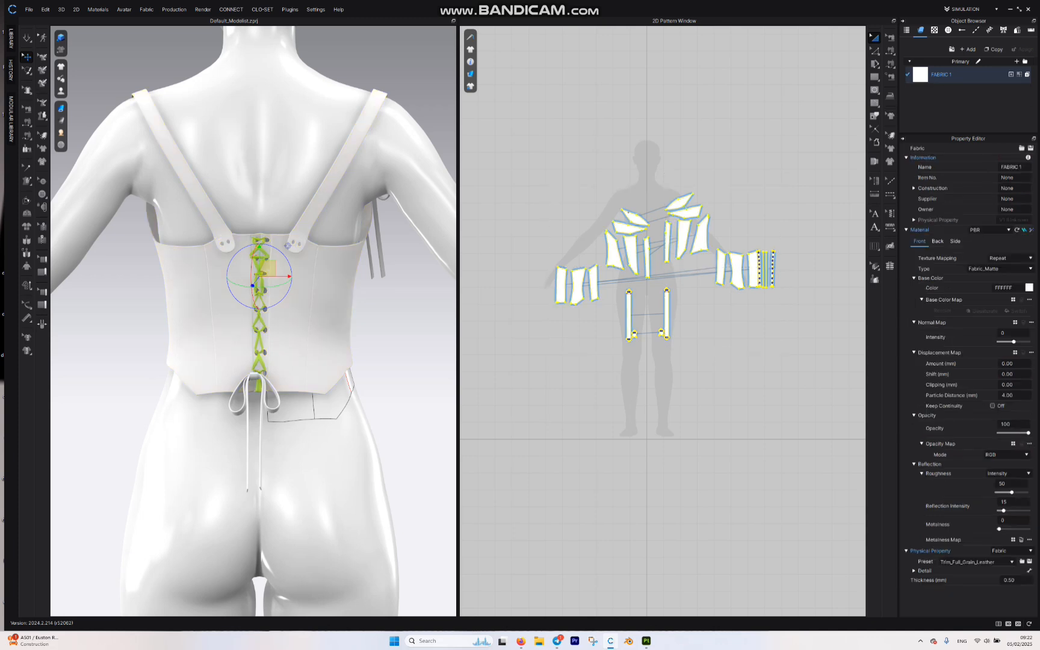
# Switch the workspace from Simulation to the UV Editor
pyautogui.moveTo(288, 246); pyautogui.dragTo(447, 239, button='right')
pyautogui.moveTo(522, 146); pyautogui.dragTo(791, 404)
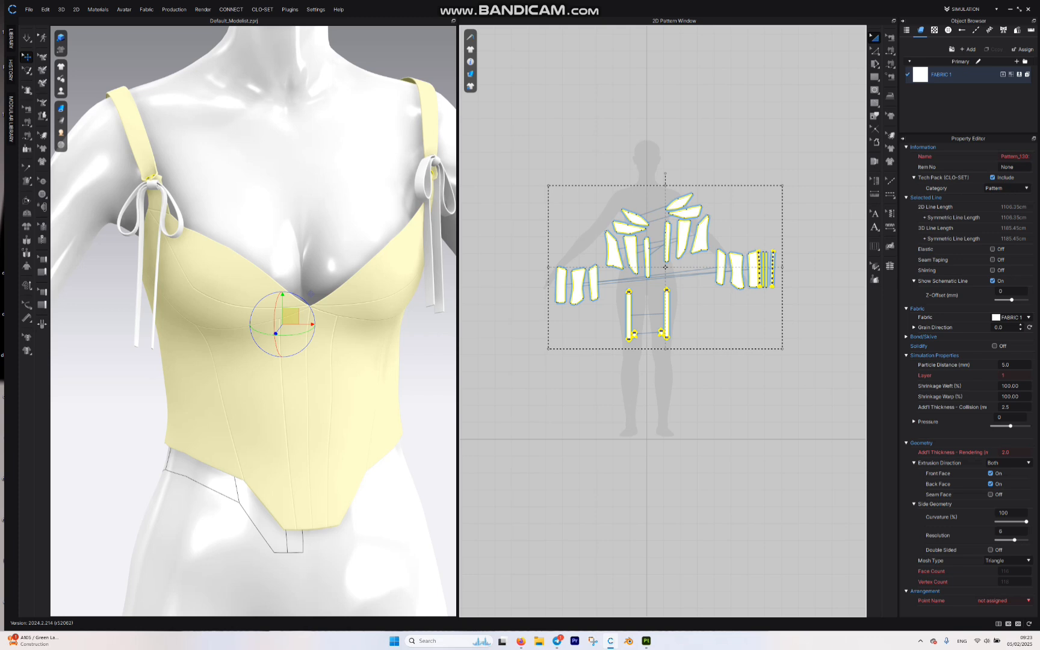
pyautogui.moveTo(311, 294); pyautogui.dragTo(303, 319, button='right')
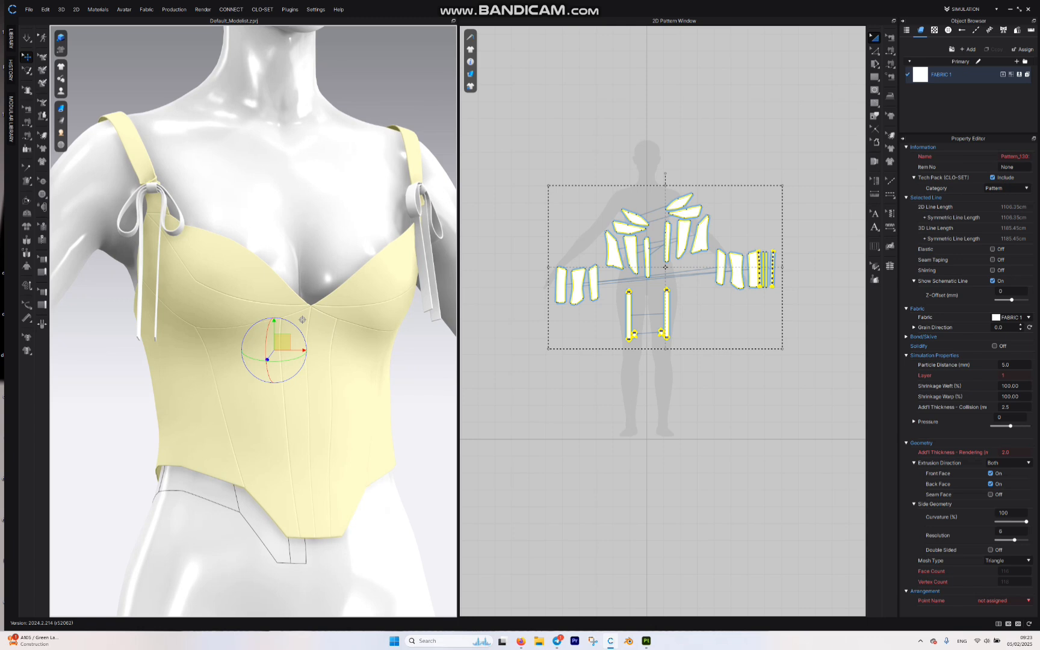
pyautogui.click(967, 9)
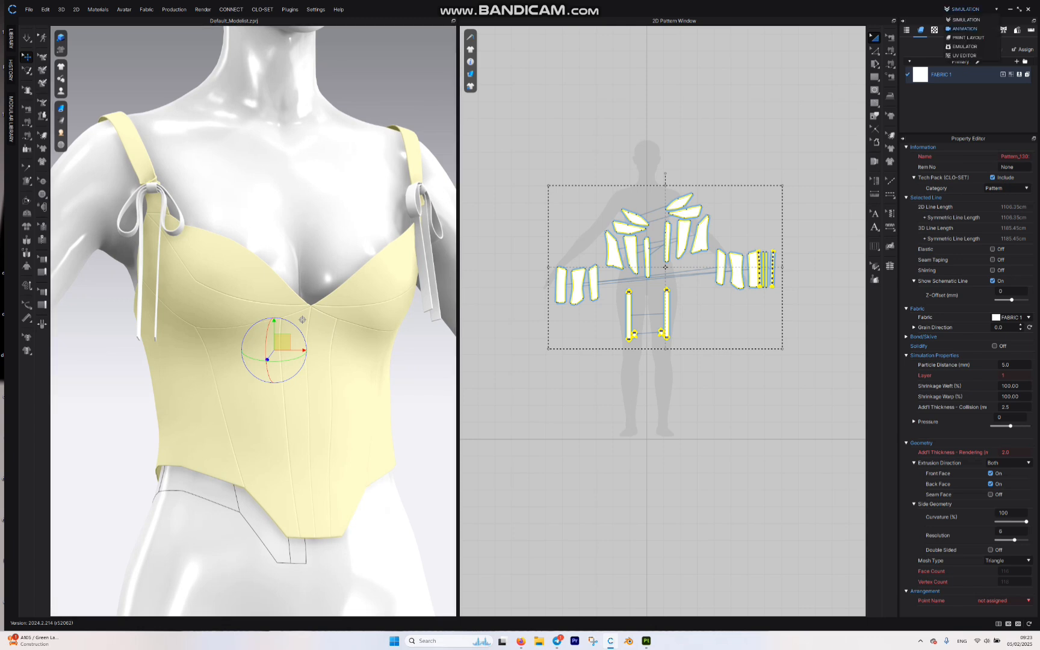
pyautogui.click(964, 55)
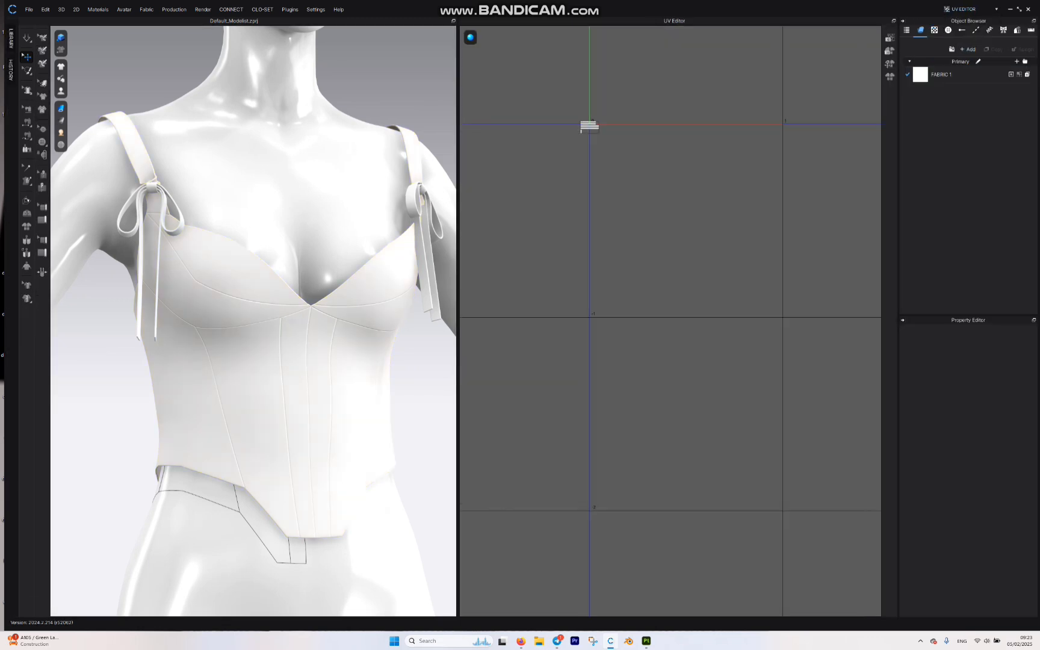
# Move the UV group of three panels and two narrow strips just above the horizontal tile border, inside the tile's right edge
pyautogui.scroll(-8, 697, 247)
pyautogui.moveTo(697, 247); pyautogui.dragTo(686, 307, button='middle')
pyautogui.scroll(4, 687, 307)
pyautogui.scroll(-2, 679, 244)
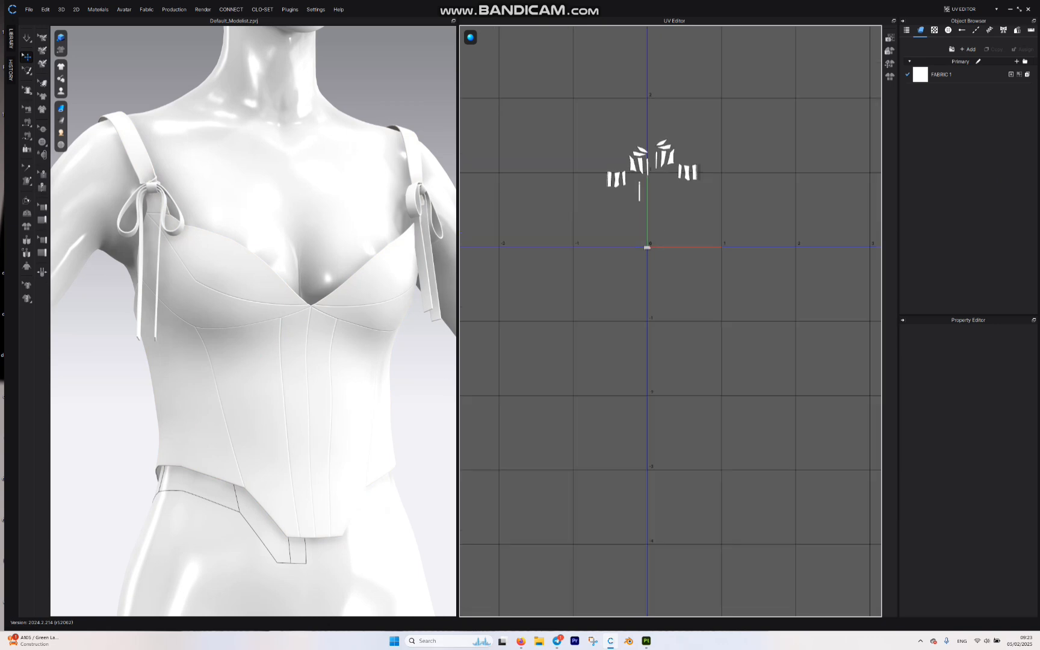
pyautogui.moveTo(669, 182); pyautogui.dragTo(678, 247, button='middle')
pyautogui.scroll(8, 678, 247)
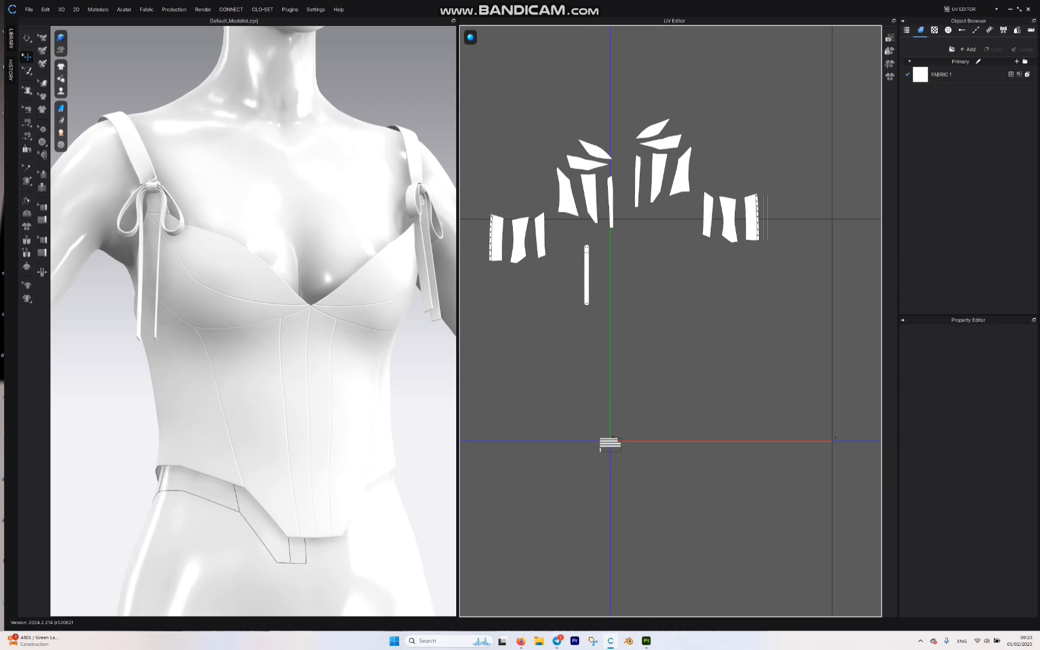
pyautogui.scroll(-2, 717, 316)
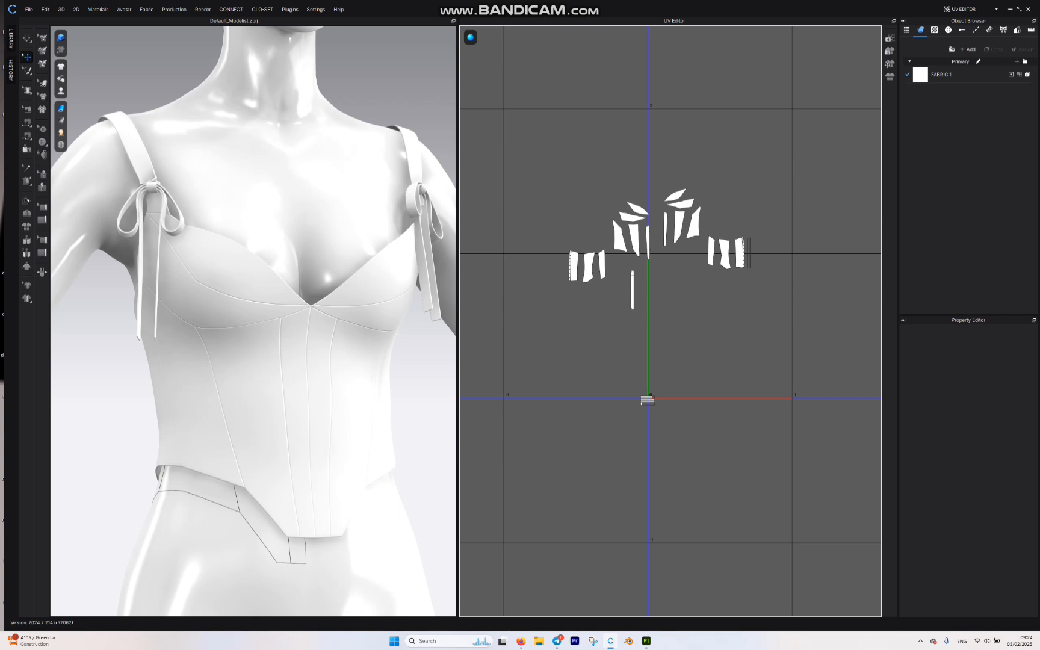
pyautogui.scroll(6, 735, 239)
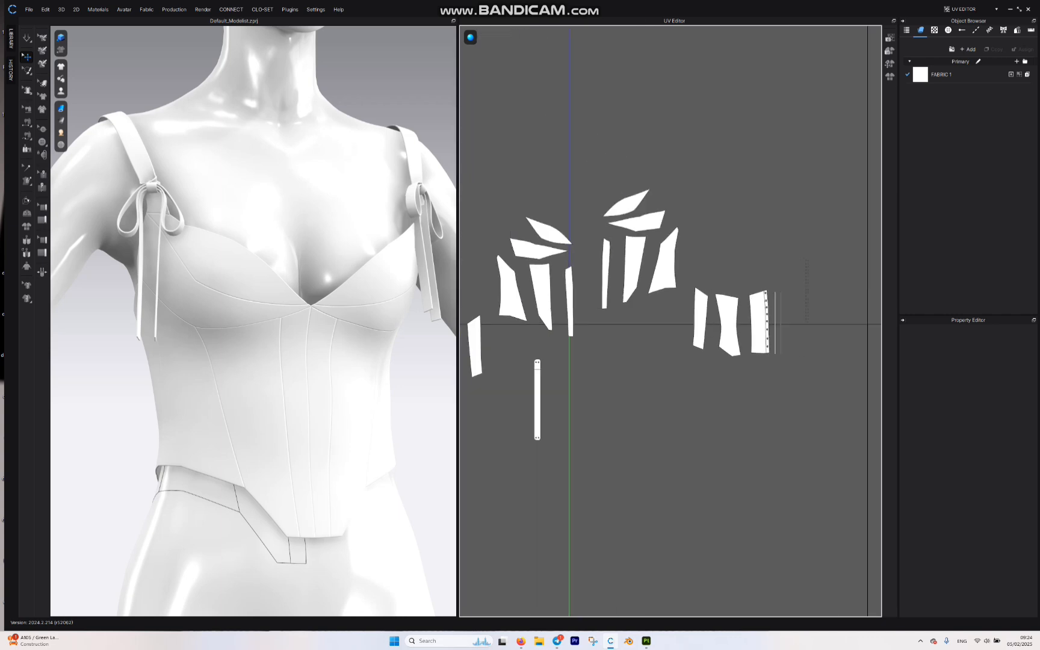
pyautogui.moveTo(688, 258); pyautogui.dragTo(806, 391)
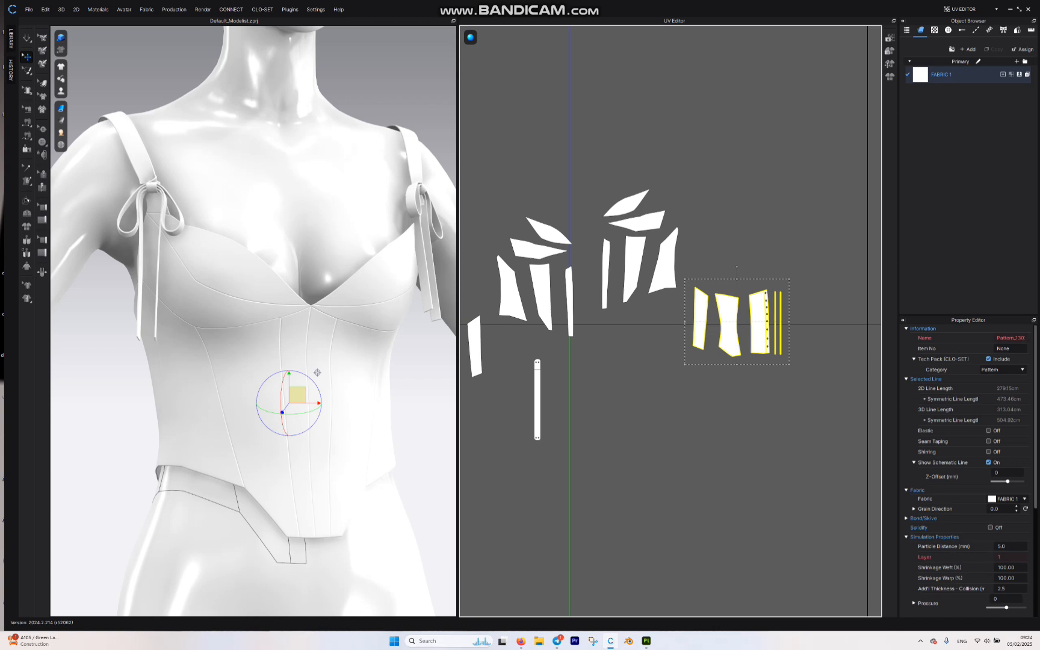
pyautogui.moveTo(728, 326); pyautogui.dragTo(749, 229)
# Nudge the eyelet panel and the two narrow strips upward so the panel's lower edge lines up with the horizontal tile border
pyautogui.scroll(7, 654, 220)
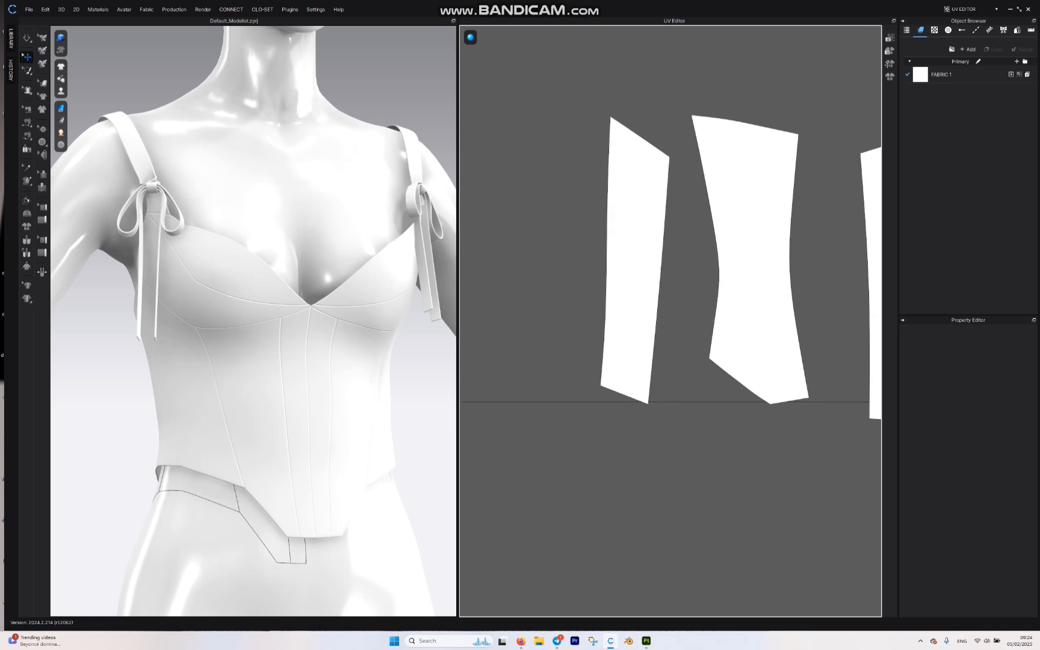
pyautogui.moveTo(766, 405); pyautogui.dragTo(638, 237, button='middle')
pyautogui.scroll(-2, 639, 236)
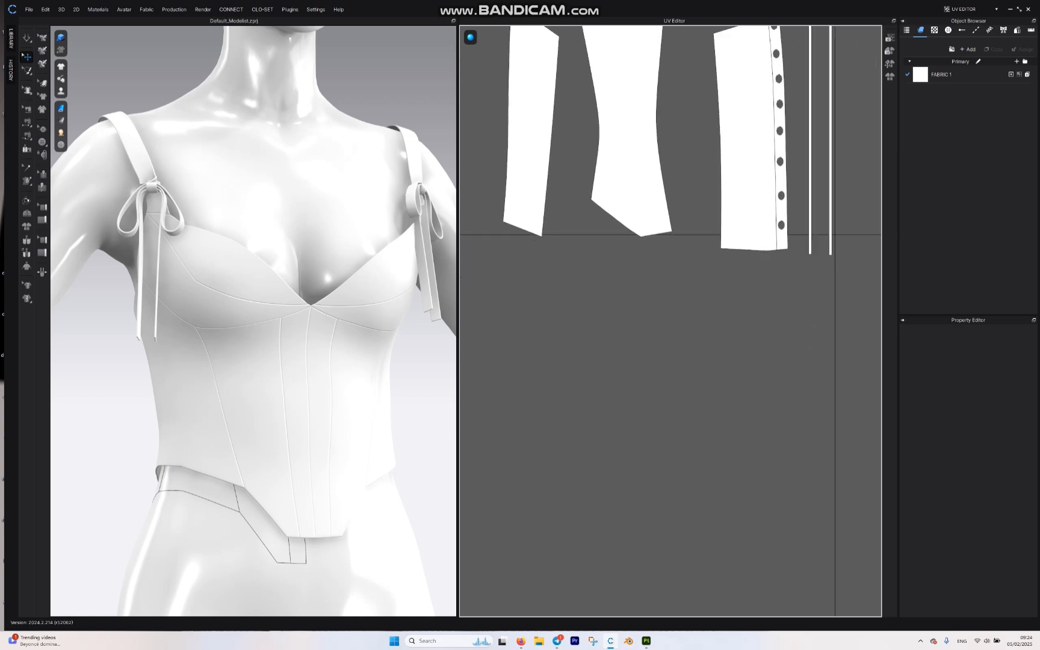
pyautogui.scroll(-4, 714, 272)
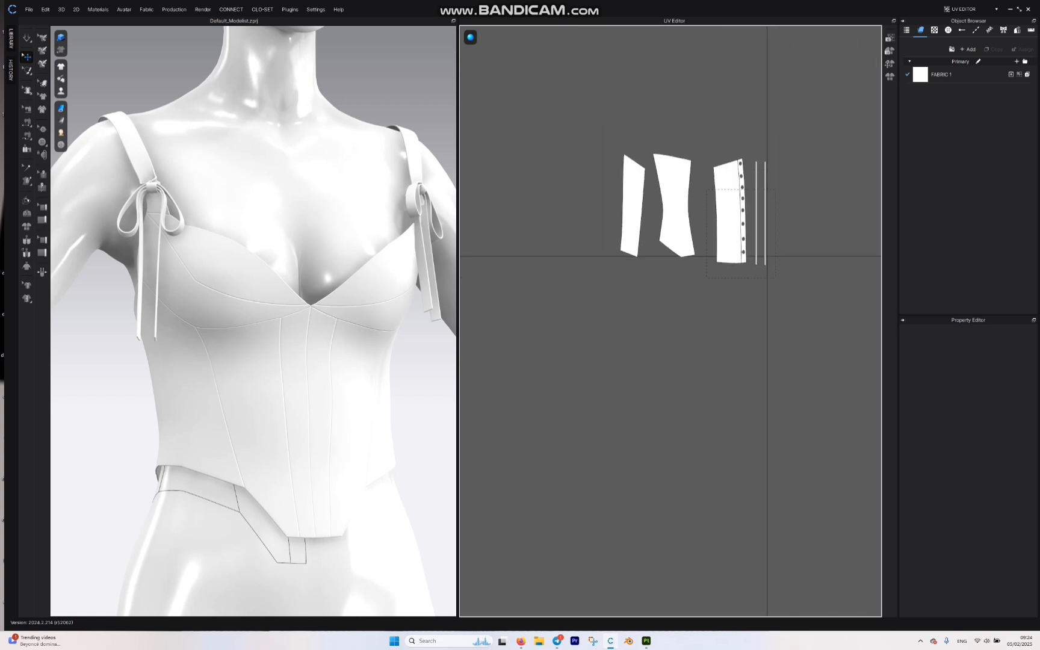
pyautogui.moveTo(707, 189); pyautogui.dragTo(775, 278)
pyautogui.moveTo(730, 232); pyautogui.dragTo(730, 226)
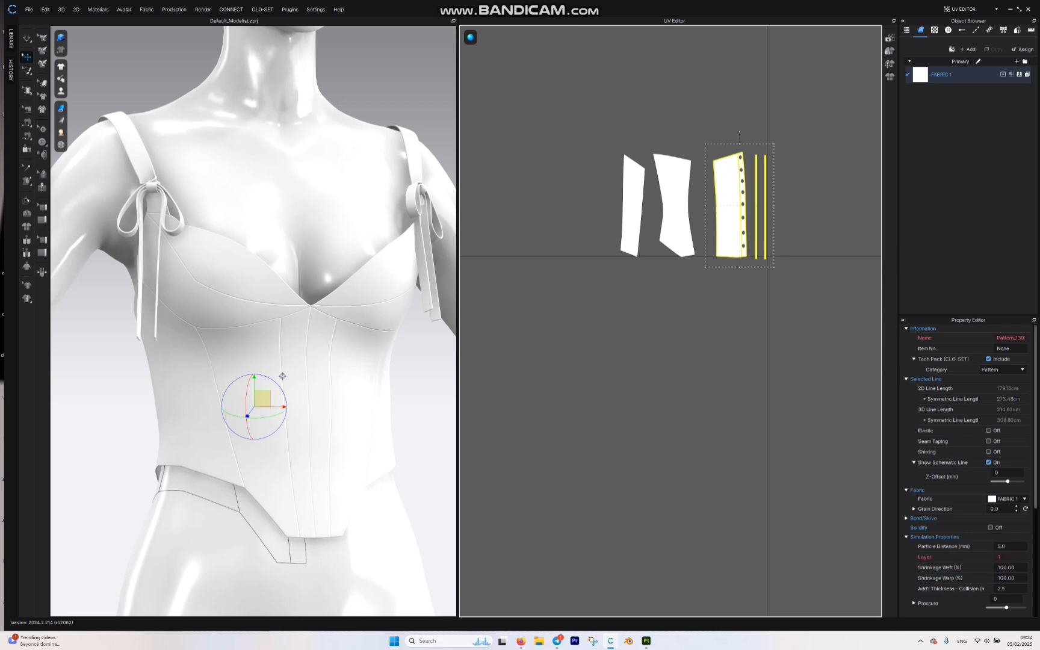
pyautogui.scroll(8, 729, 278)
pyautogui.scroll(-5, 740, 268)
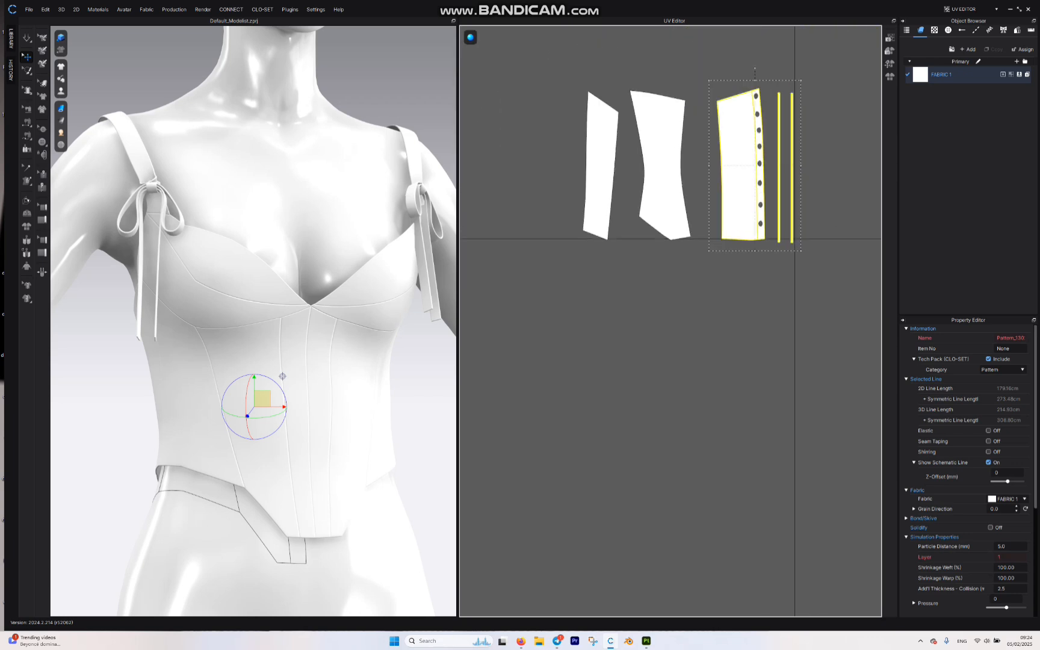
pyautogui.scroll(3, 728, 262)
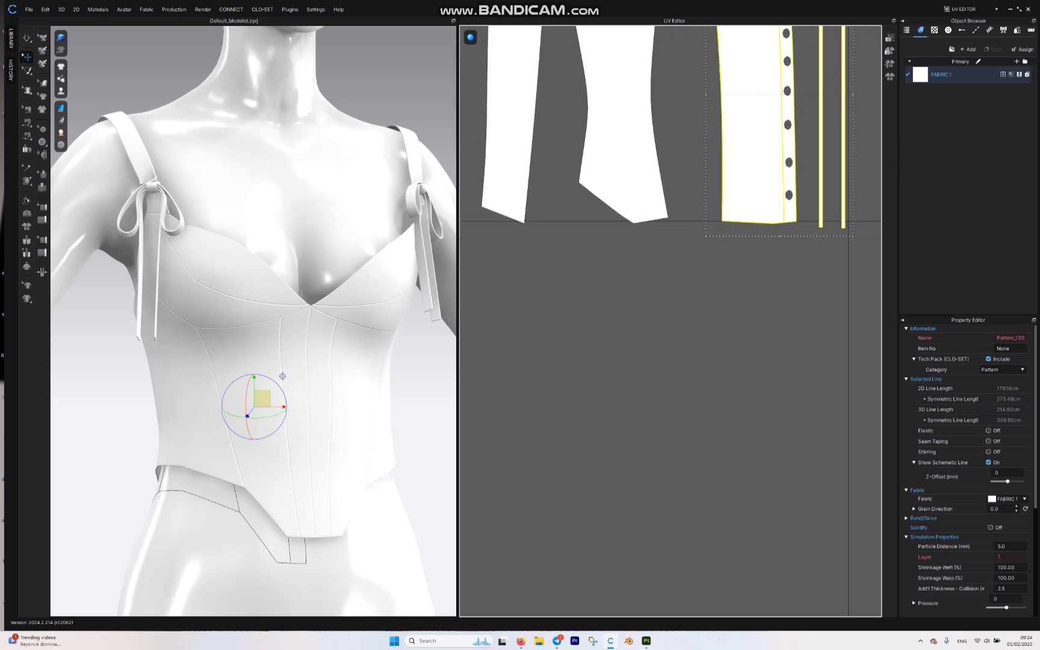
# Move the middle panel closer to the eyelet panel, with its lower tip just above the horizontal tile border
pyautogui.click(687, 250)
pyautogui.scroll(-4, 684, 242)
pyautogui.moveTo(684, 242); pyautogui.dragTo(691, 291, button='middle')
pyautogui.moveTo(665, 250); pyautogui.dragTo(706, 282)
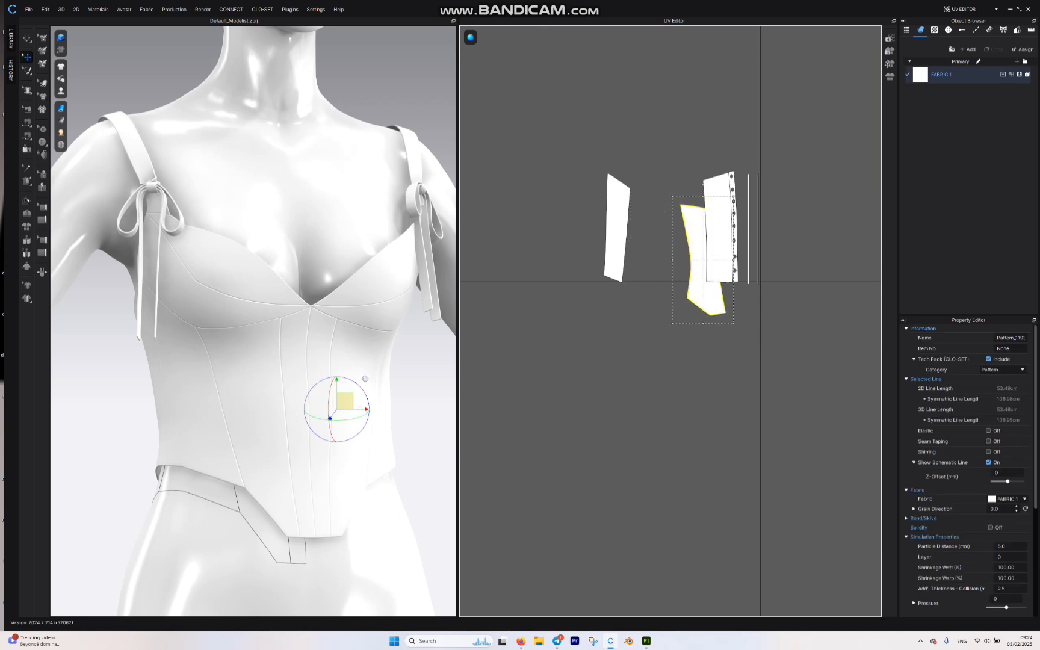
pyautogui.moveTo(706, 282); pyautogui.dragTo(679, 247)
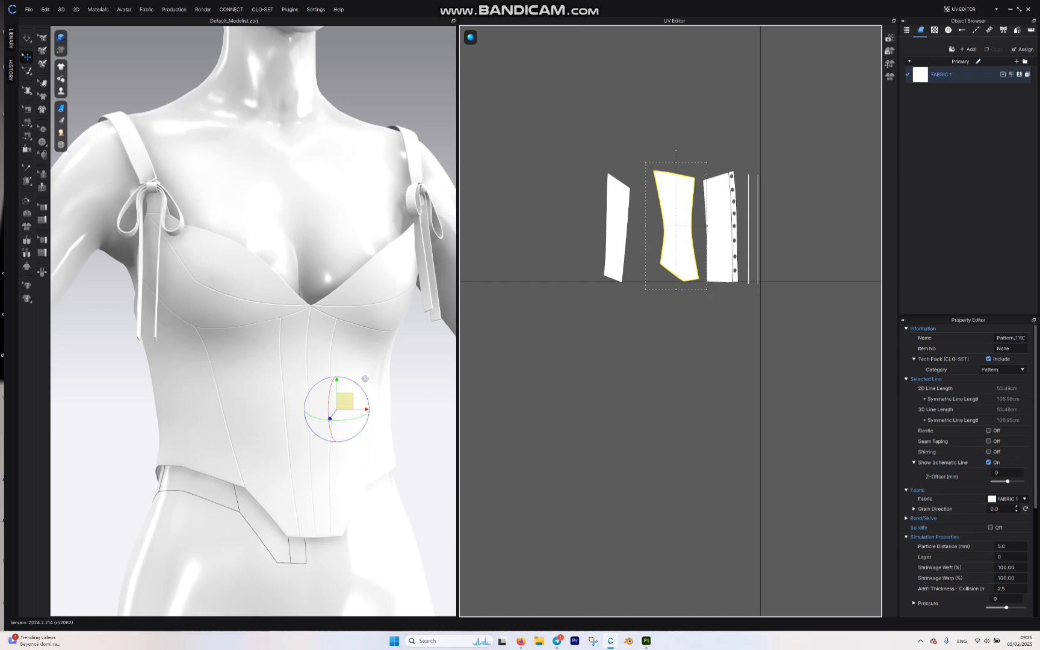
# Move the narrow slanted panel closer to the middle panel, with its lower tip just above the horizontal tile border
pyautogui.moveTo(617, 232); pyautogui.dragTo(638, 225)
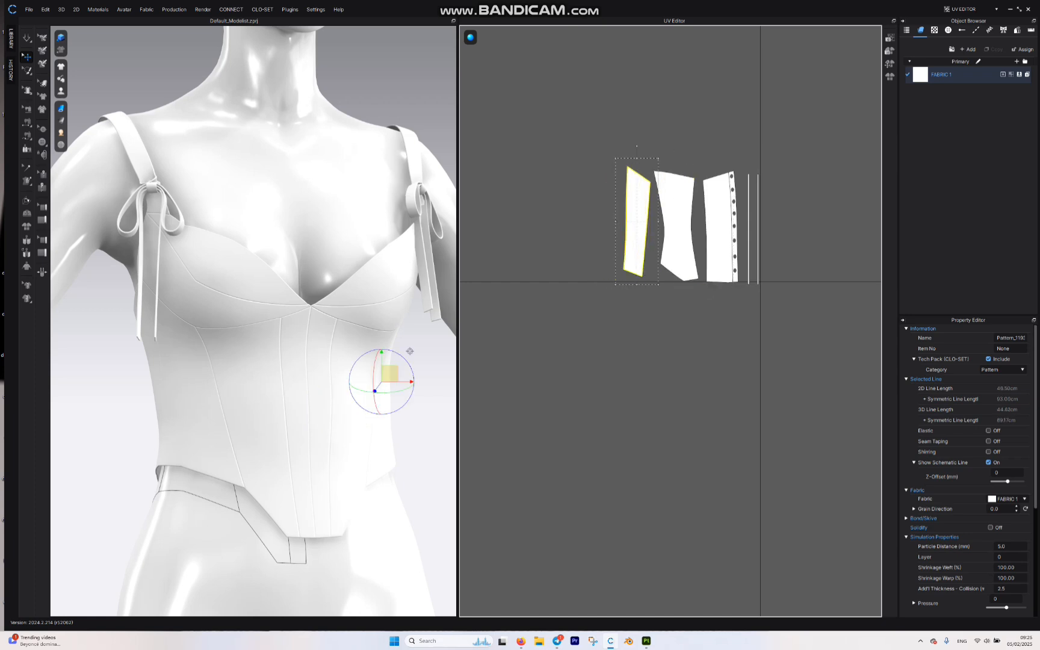
pyautogui.scroll(5, 649, 211)
pyautogui.scroll(2, 650, 212)
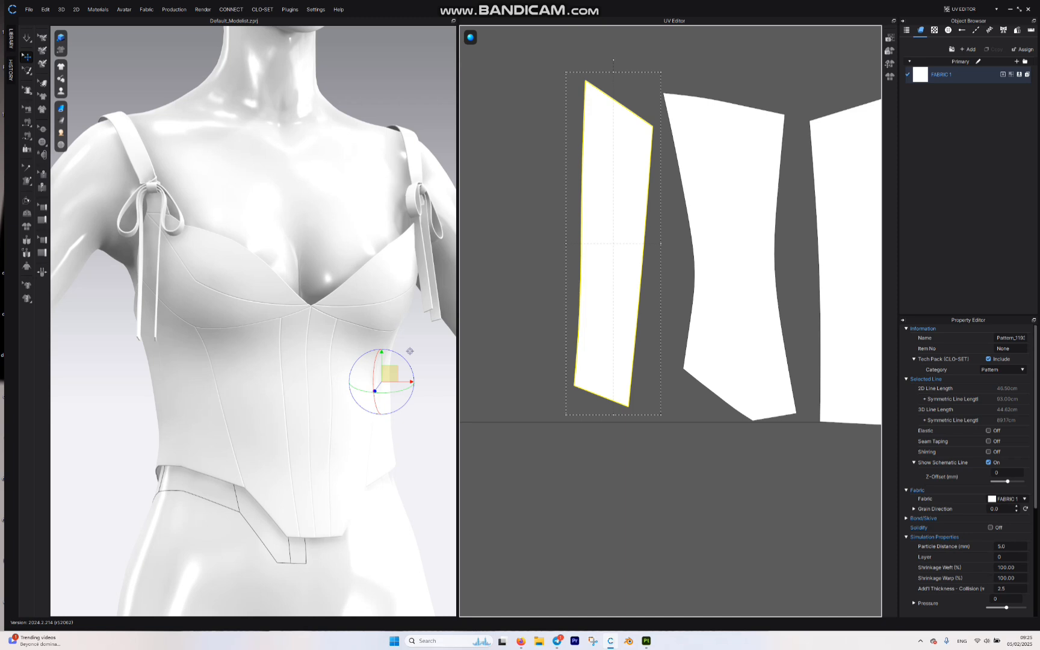
# Try rotating the lower cup piece to an upright orientation, and undo the rotation
pyautogui.scroll(-5, 786, 214)
pyautogui.moveTo(786, 215); pyautogui.dragTo(482, 313, button='middle')
pyautogui.scroll(-2, 482, 314)
pyautogui.click(708, 144)
pyautogui.scroll(3, 710, 142)
pyautogui.moveTo(710, 142); pyautogui.dragTo(661, 234, button='middle')
pyautogui.scroll(-3, 665, 218)
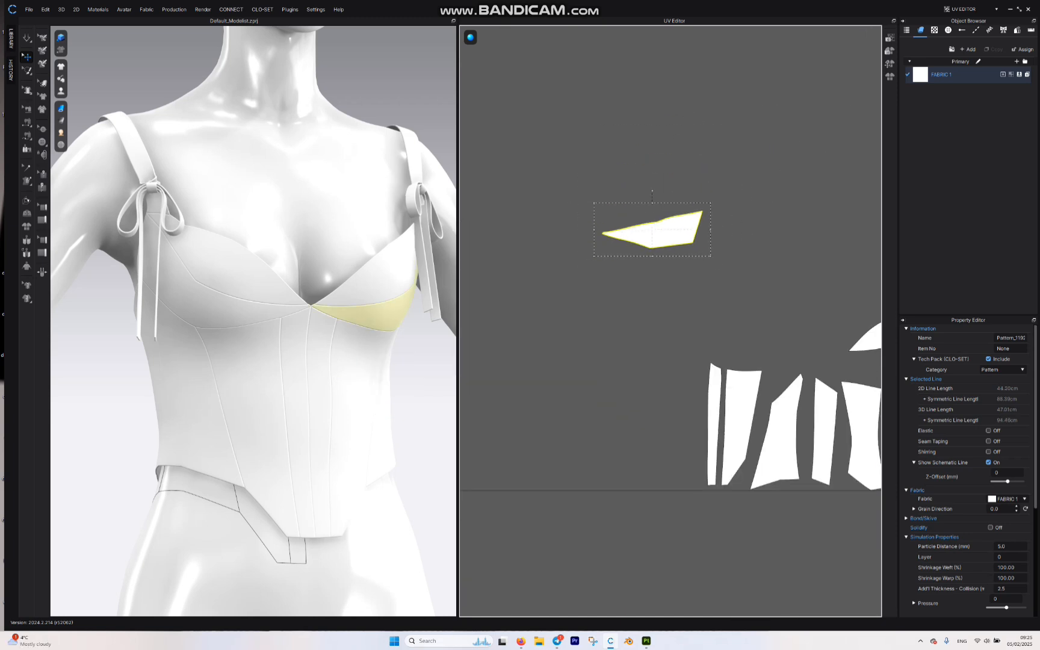
pyautogui.scroll(4, 676, 222)
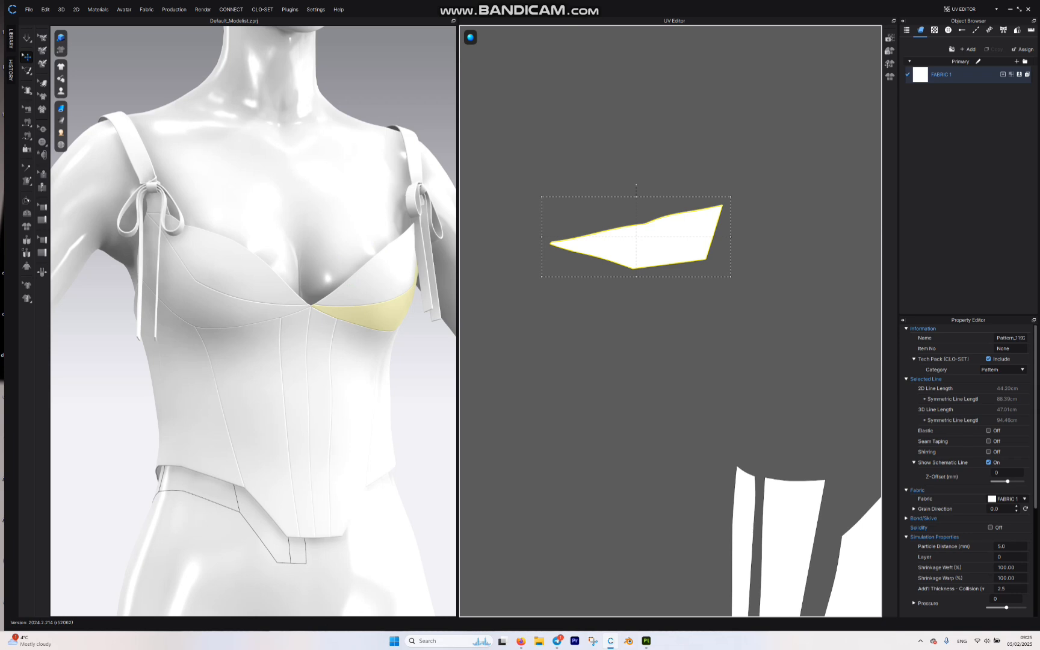
pyautogui.moveTo(637, 185); pyautogui.dragTo(585, 232)
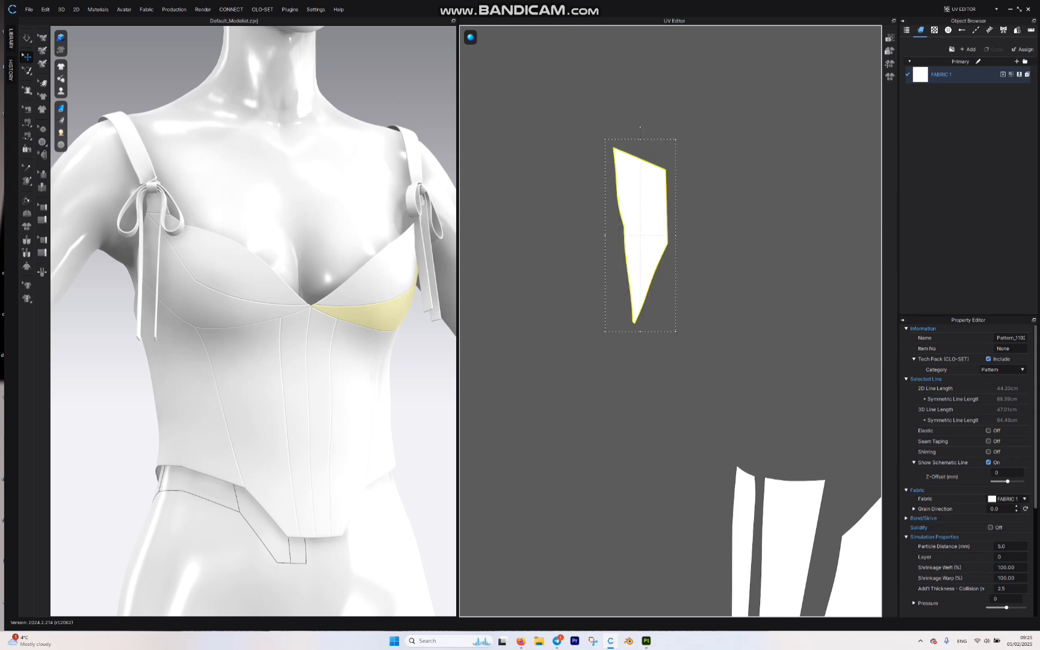
pyautogui.scroll(-3, 641, 183)
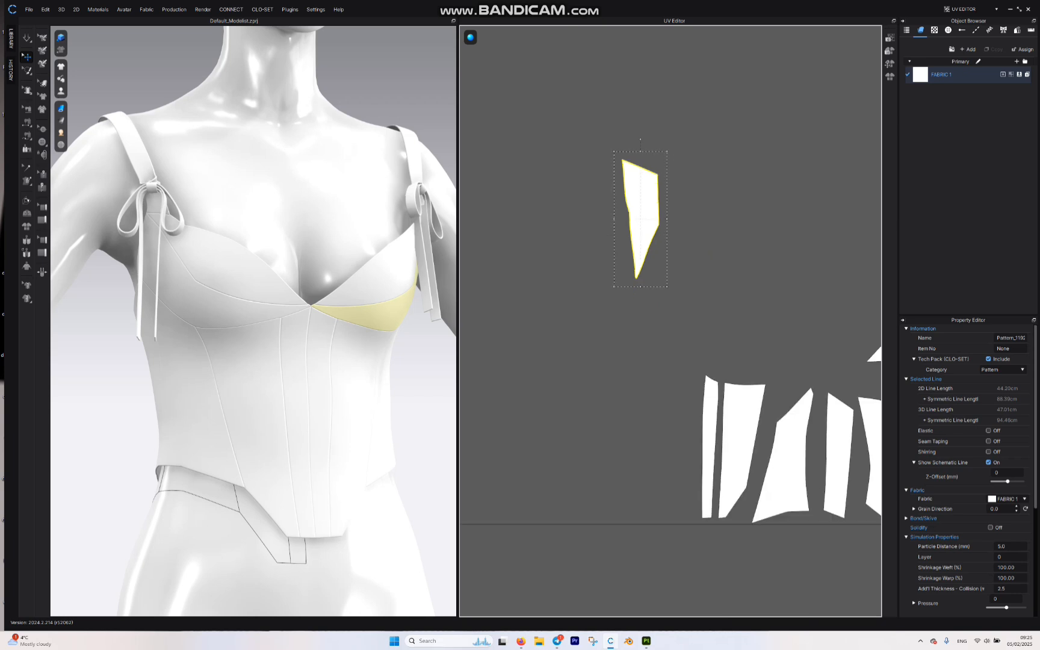
pyautogui.hotkey('ctrl', 'z')
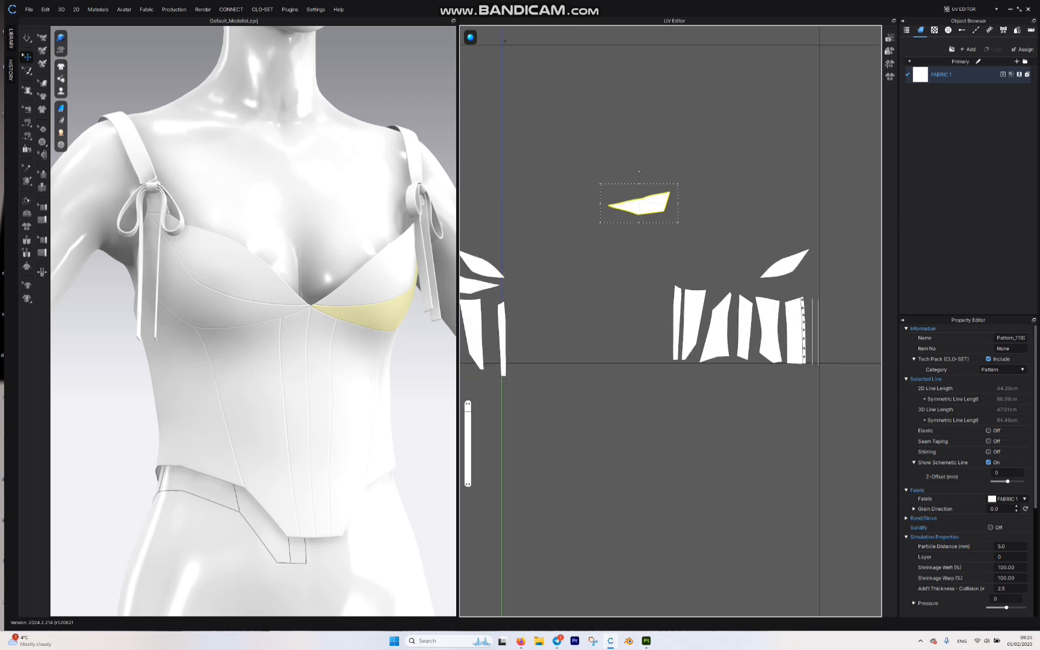
# Place the lower cup piece above the row of panels and add the tapered front panels to the row's free end
pyautogui.moveTo(640, 204); pyautogui.dragTo(785, 286)
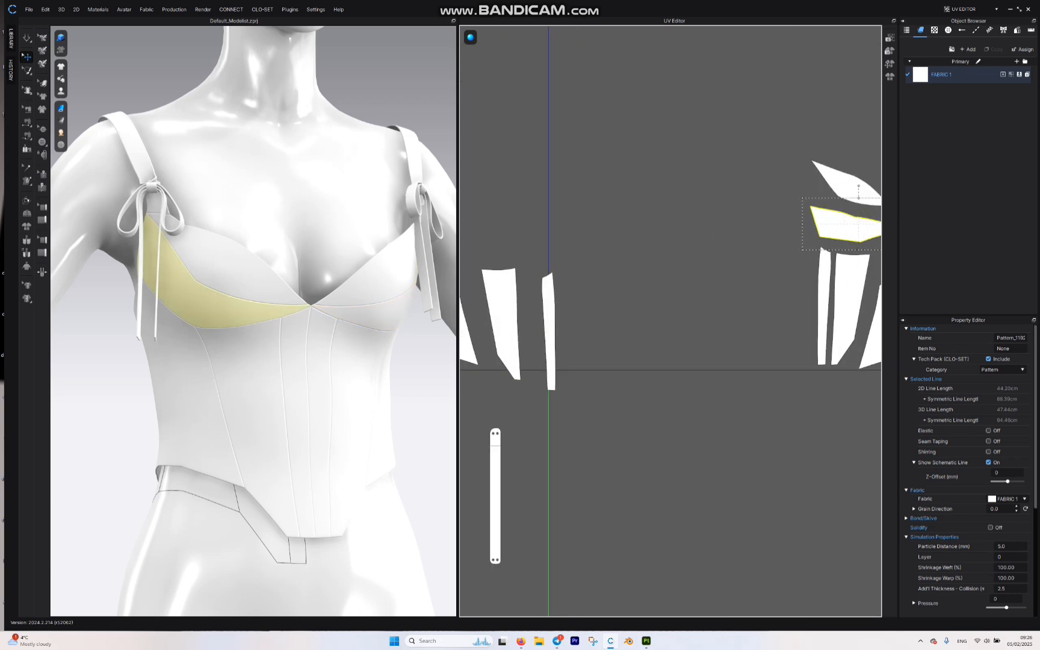
pyautogui.scroll(-4, 596, 255)
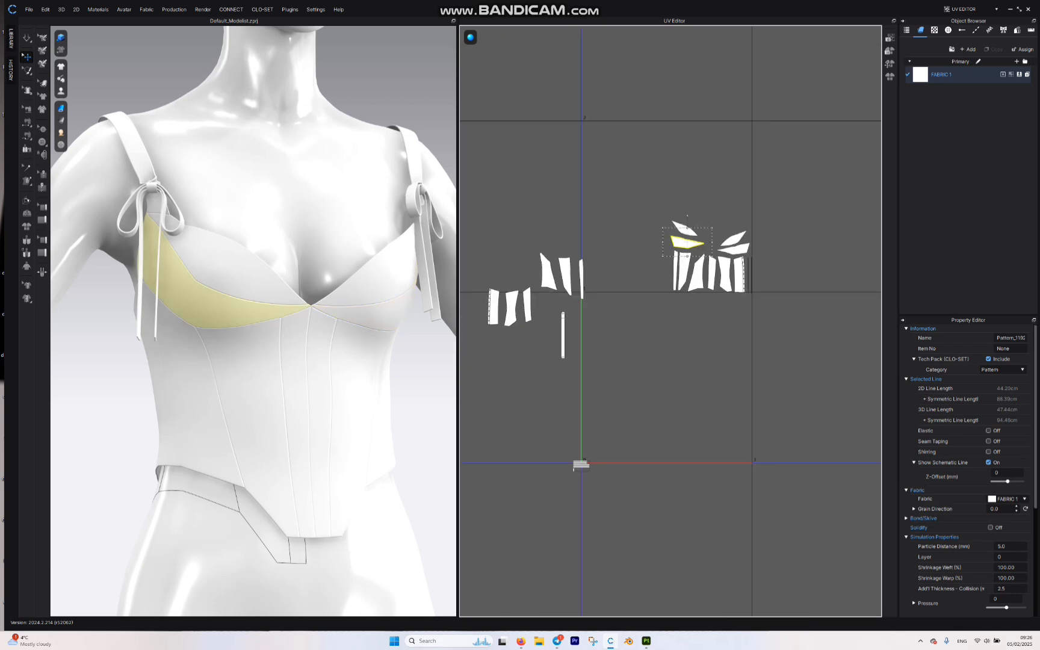
pyautogui.moveTo(602, 230); pyautogui.dragTo(561, 313)
pyautogui.click(653, 266)
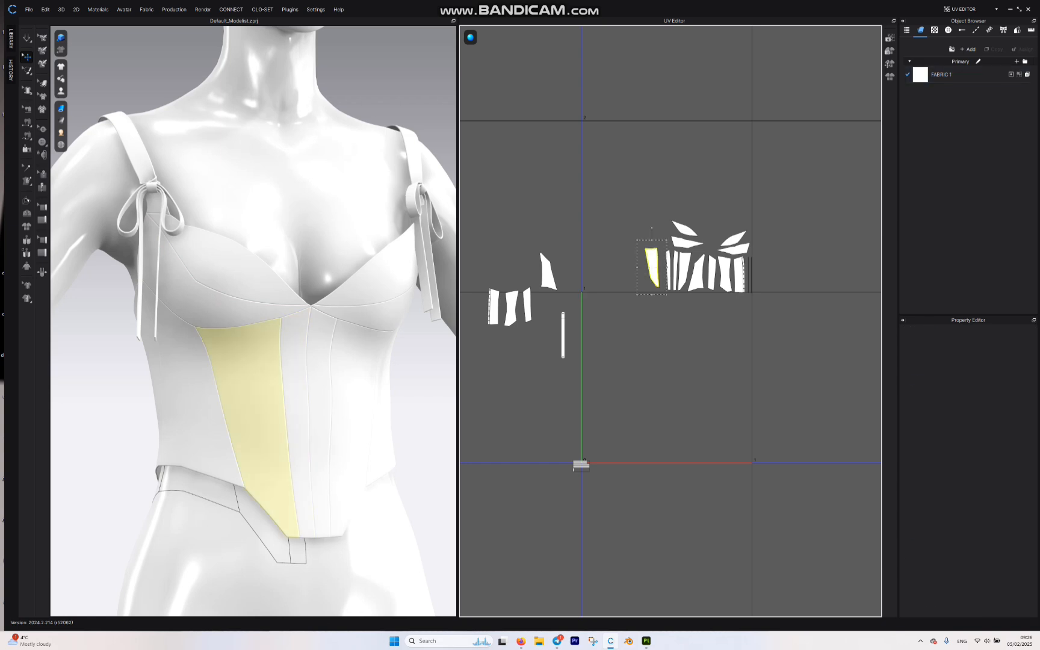
pyautogui.moveTo(653, 267); pyautogui.dragTo(667, 274)
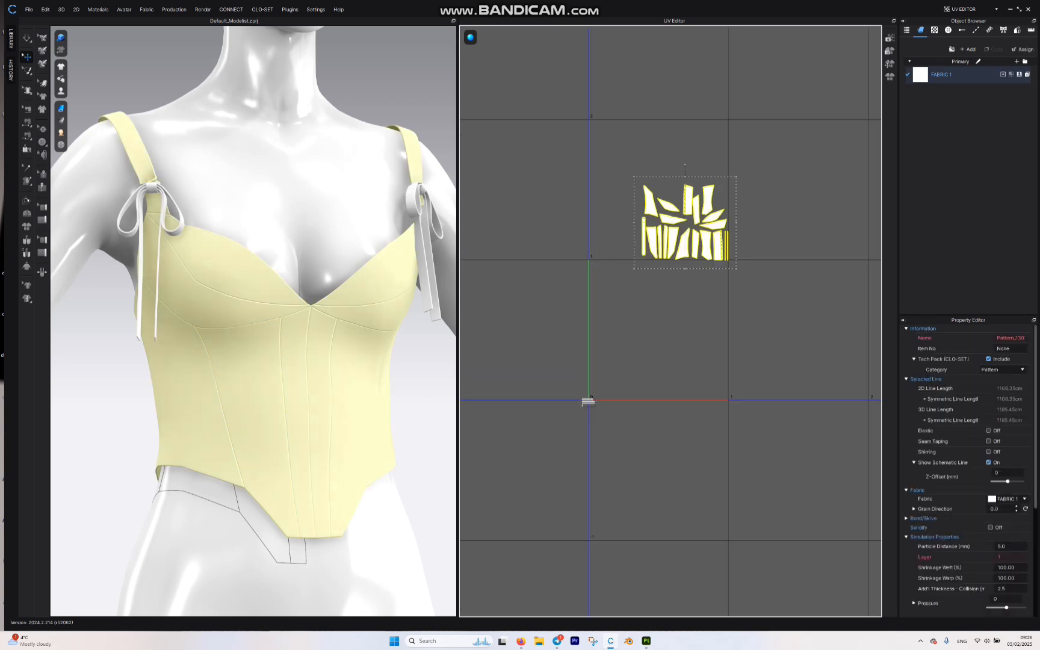
# Move all corset UV pieces together into the first UV tile and scale them up to fill most of it
pyautogui.moveTo(684, 244); pyautogui.dragTo(658, 351)
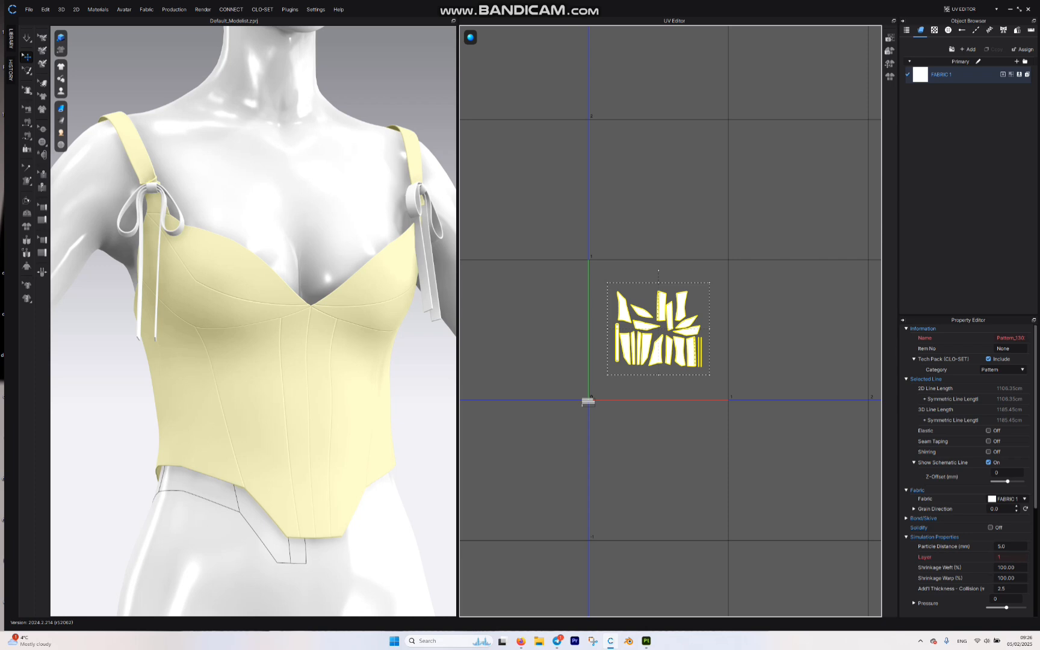
pyautogui.moveTo(710, 283); pyautogui.dragTo(749, 248)
pyautogui.moveTo(661, 337); pyautogui.dragTo(642, 348)
pyautogui.moveTo(729, 259); pyautogui.dragTo(746, 245)
pyautogui.moveTo(655, 338); pyautogui.dragTo(650, 353)
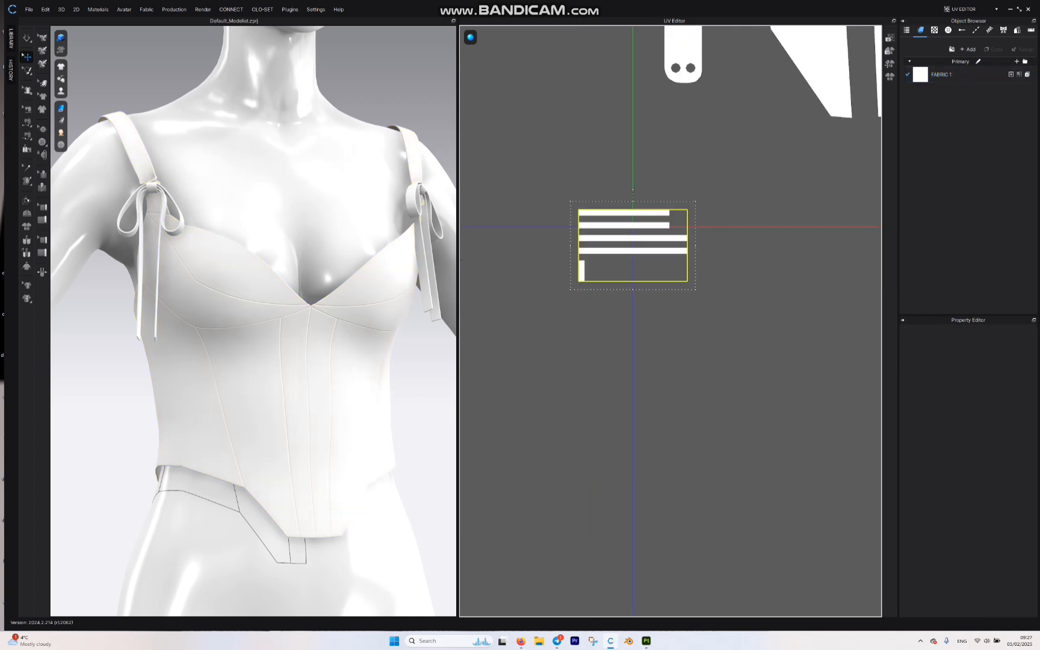
# Identify the two shoulder bows on the garment and move their UV strips from the origin to inside the first tile
pyautogui.click(419, 206)
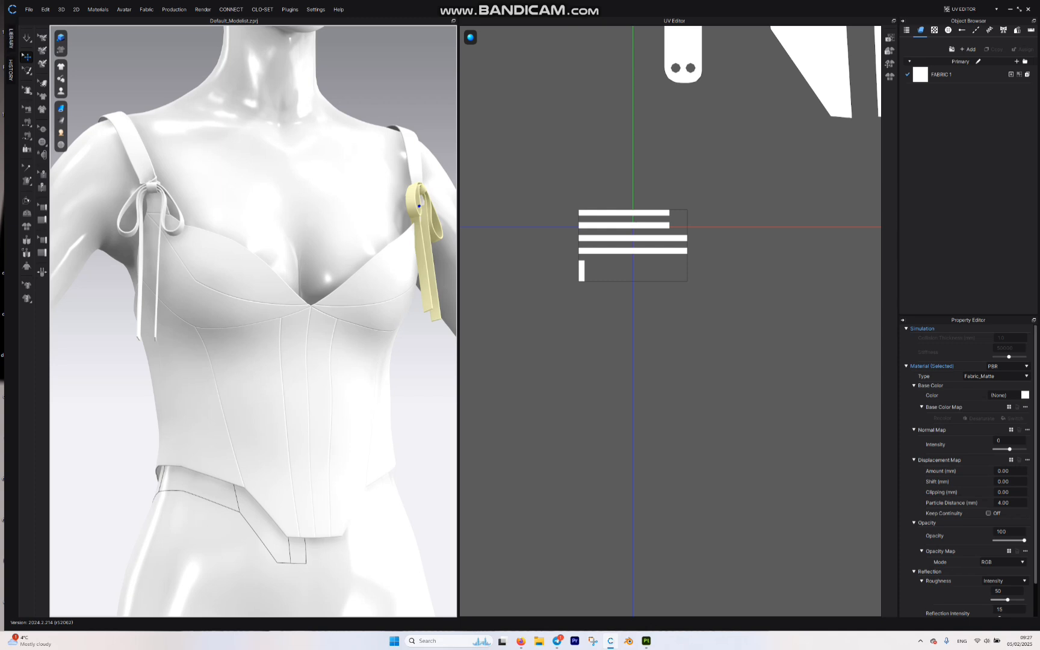
pyautogui.scroll(-3, 654, 205)
pyautogui.moveTo(646, 213); pyautogui.dragTo(614, 235, button='middle')
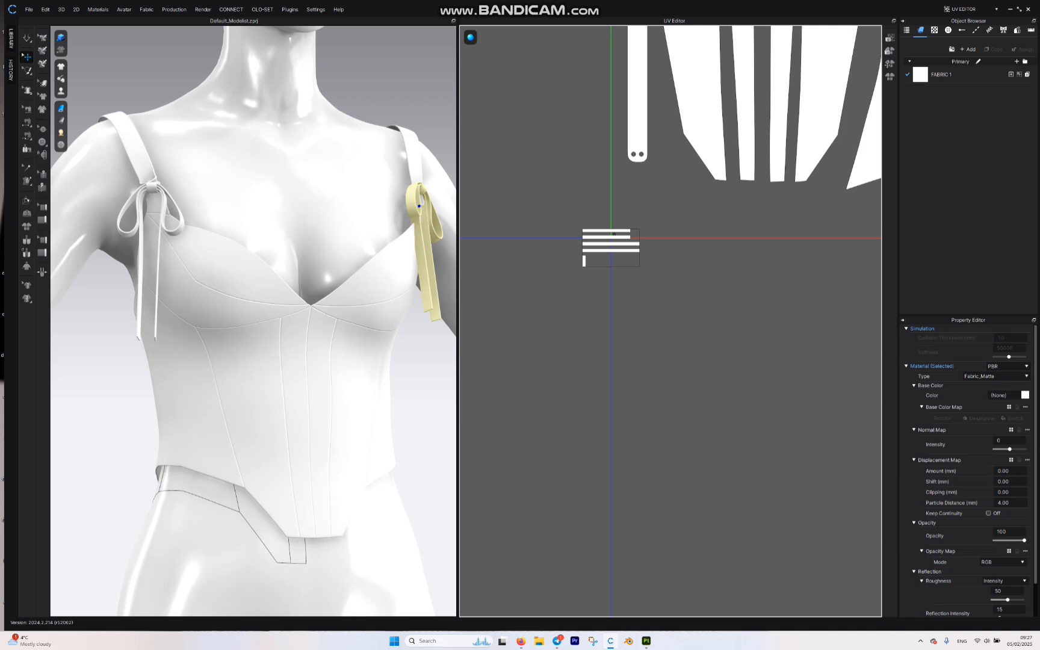
pyautogui.click(142, 195)
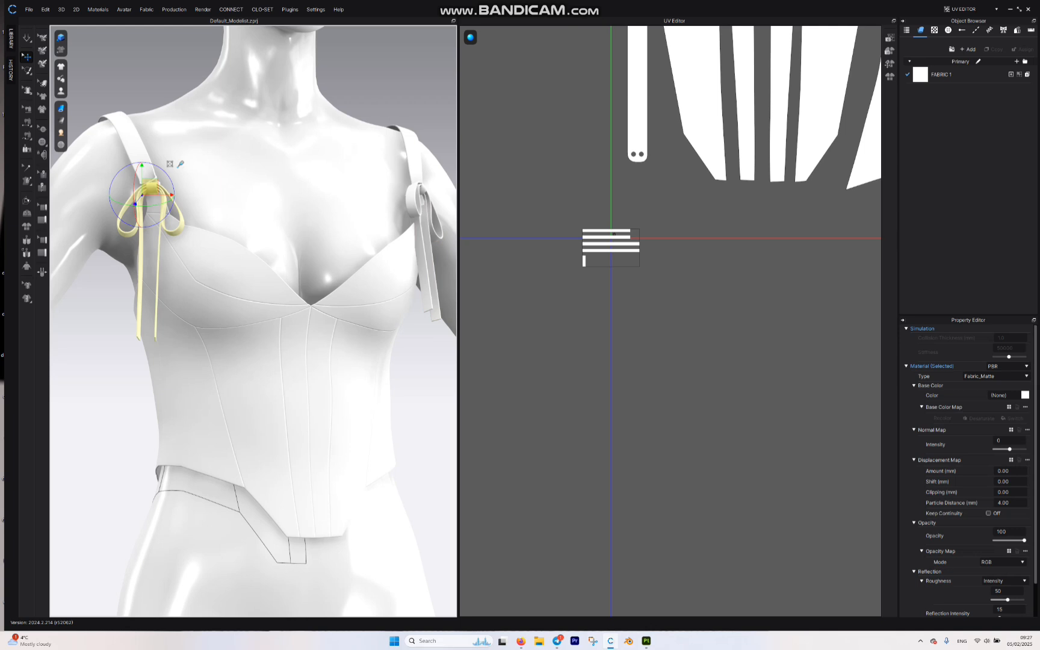
pyautogui.scroll(4, 614, 234)
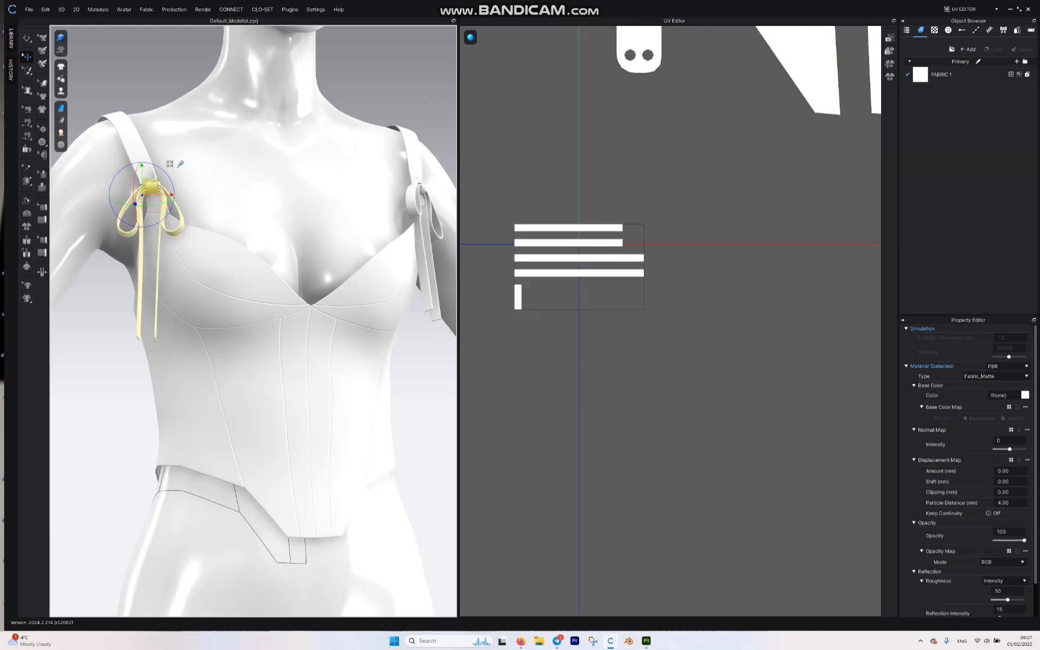
pyautogui.scroll(-3, 609, 234)
pyautogui.scroll(2, 600, 235)
pyautogui.moveTo(662, 300); pyautogui.dragTo(522, 212)
pyautogui.moveTo(596, 248); pyautogui.dragTo(660, 184)
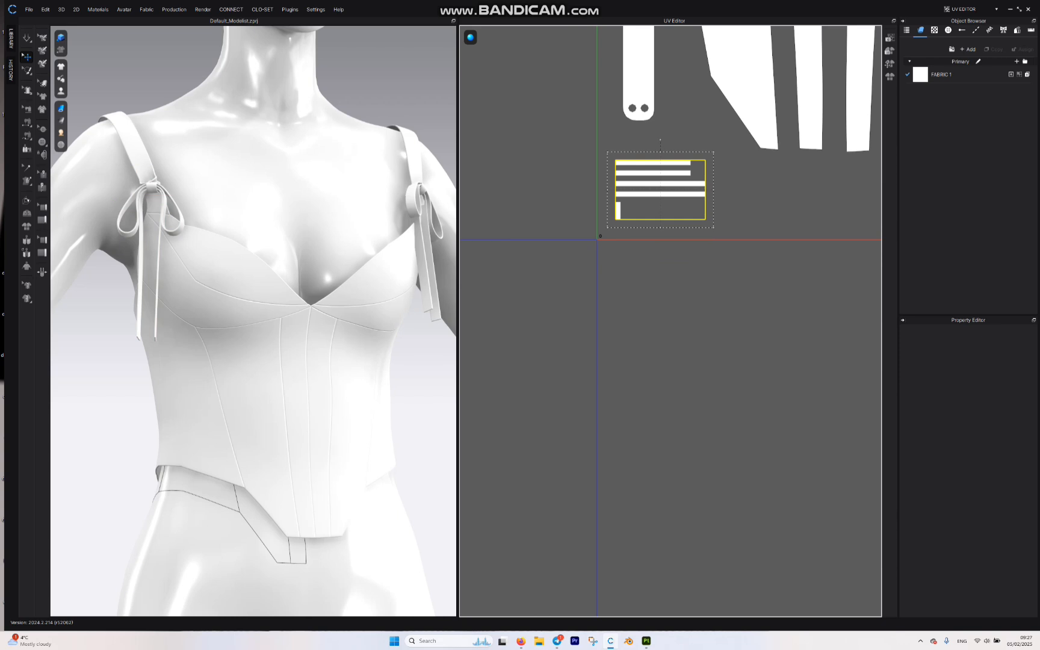
# Spread the stacked bow UV blocks into a row of three along the tile's lower border, beneath the panels
pyautogui.scroll(-4, 664, 250)
pyautogui.scroll(2, 747, 223)
pyautogui.click(701, 233)
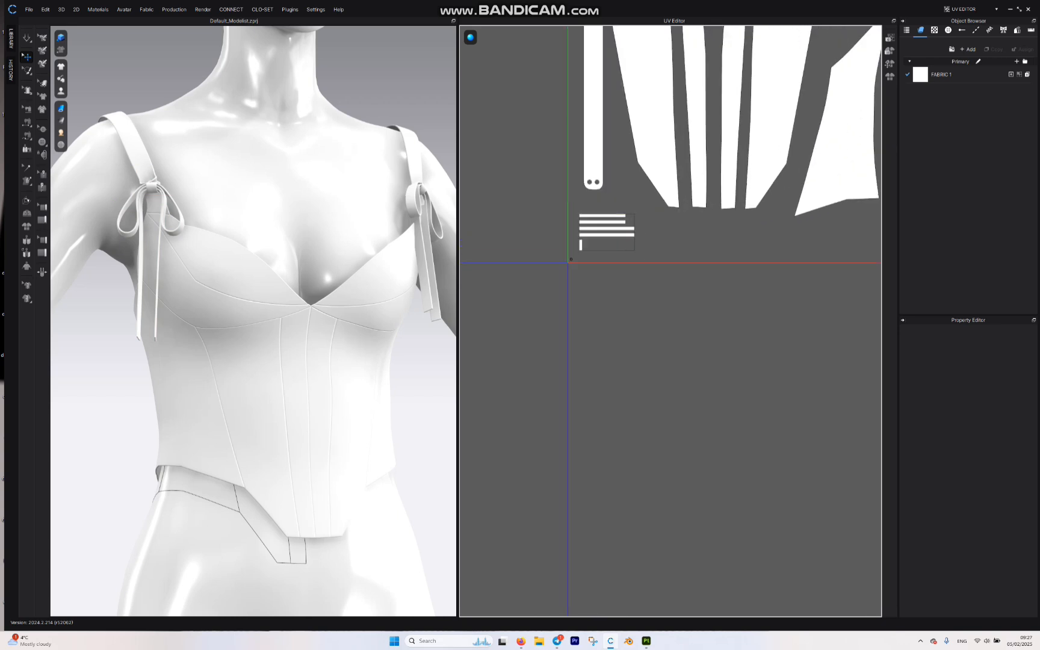
pyautogui.moveTo(609, 232); pyautogui.dragTo(654, 232)
pyautogui.moveTo(607, 194); pyautogui.dragTo(752, 200)
pyautogui.moveTo(752, 236); pyautogui.dragTo(684, 245, button='middle')
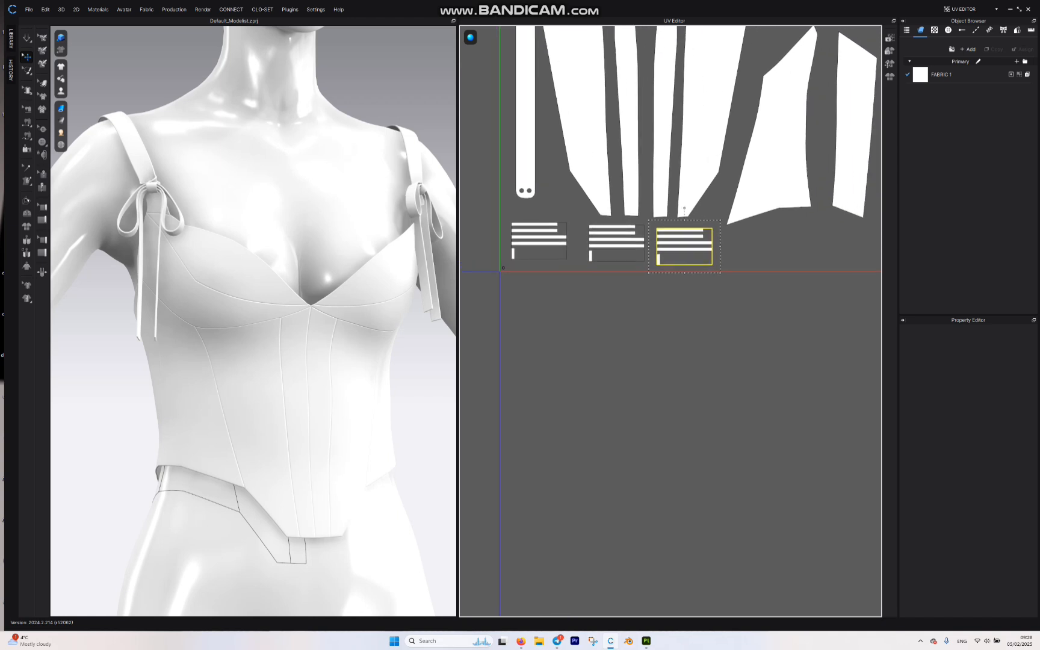
pyautogui.moveTo(540, 239)
pyautogui.mouseDown()
pyautogui.moveTo(599, 253)
pyautogui.moveTo(765, 247)
pyautogui.moveTo(544, 239)
pyautogui.moveTo(558, 239)
pyautogui.mouseUp()
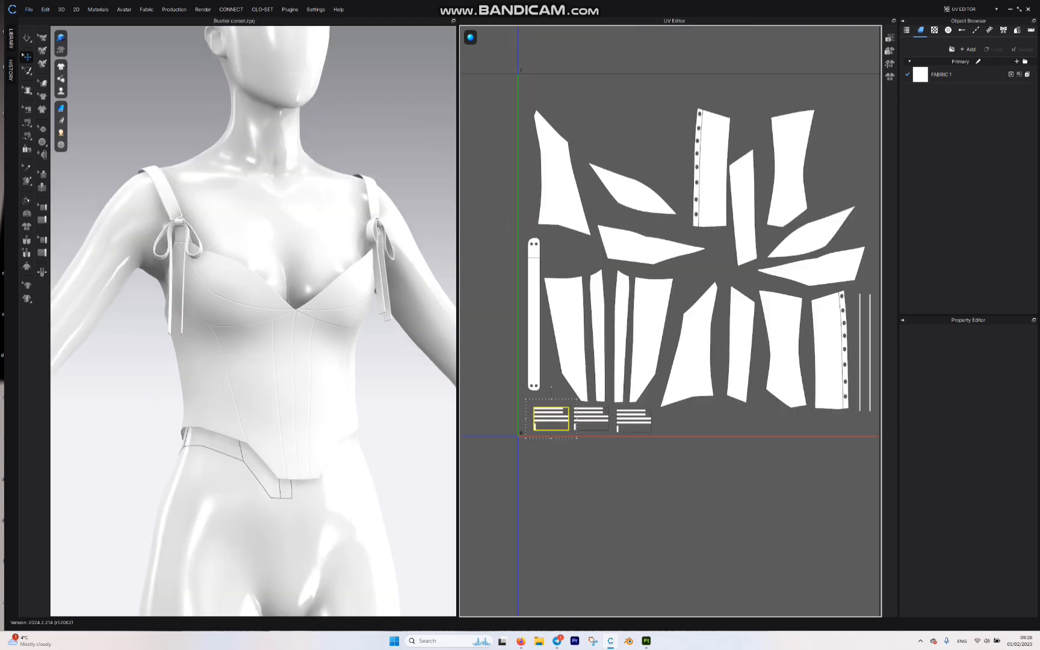
# Export the garment as "to substance.obj" without avatars, as a single thick object with unified UV coordinates at 2048 pixels
pyautogui.click(29, 9)
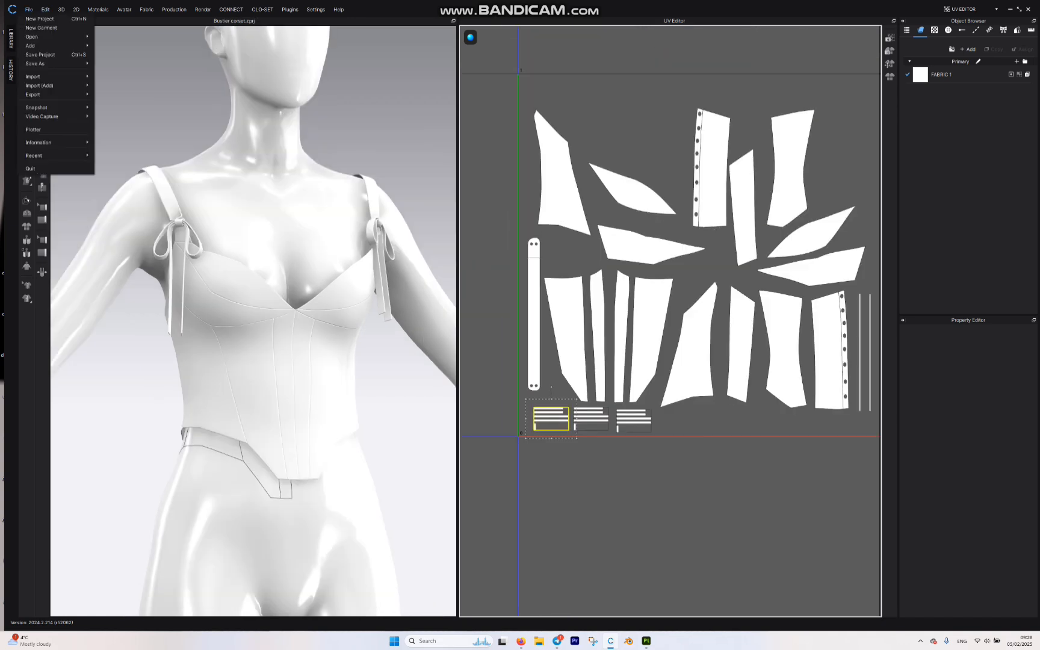
pyautogui.moveTo(43, 95)
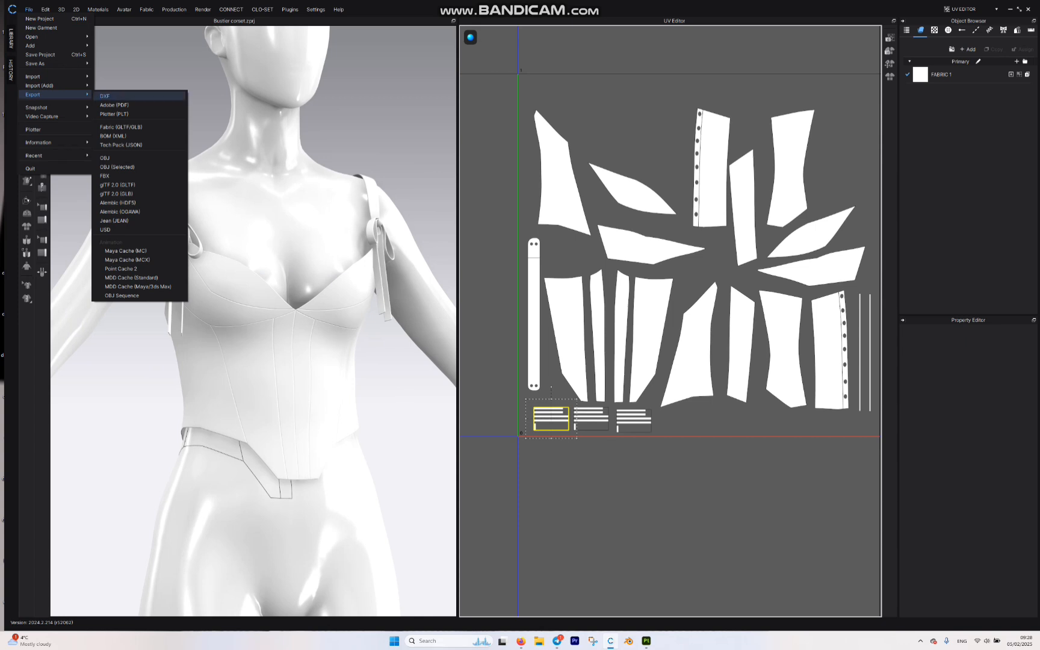
pyautogui.click(105, 158)
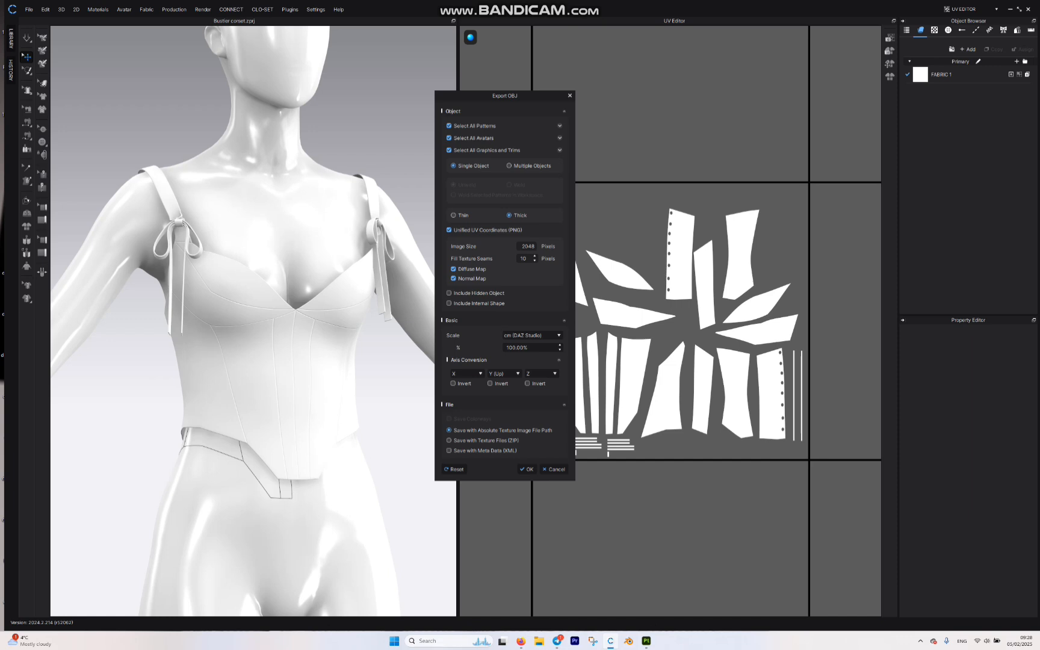
pyautogui.click(450, 138)
pyautogui.click(527, 469)
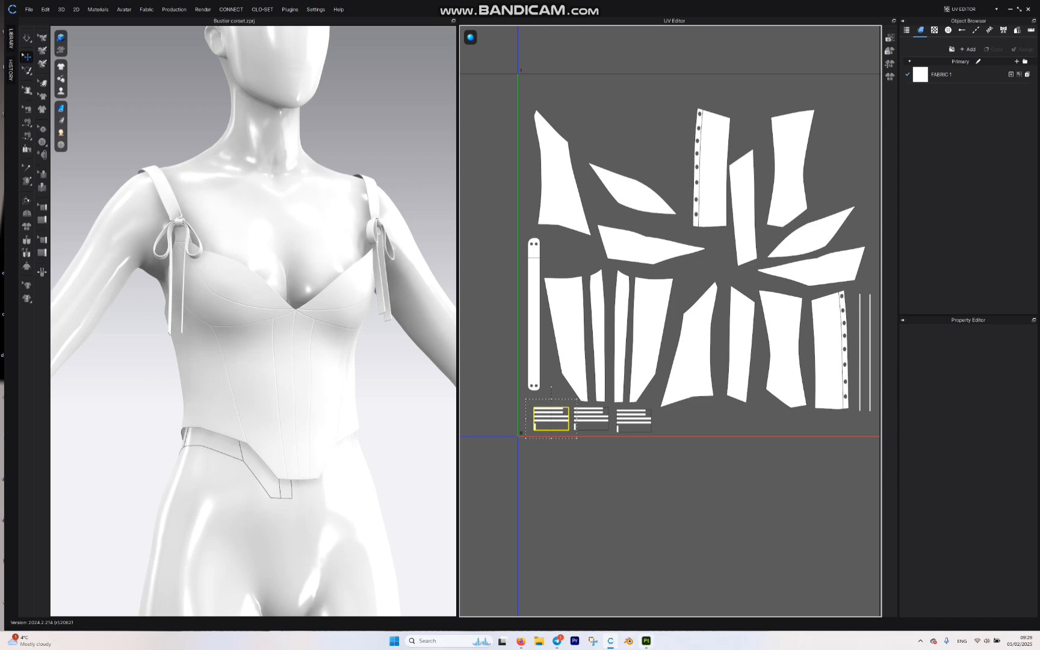
# Switch to Adobe Substance 3D Painter and start a new project from to substance.obj in Downloads, minimizing the file window
pyautogui.click(647, 640)
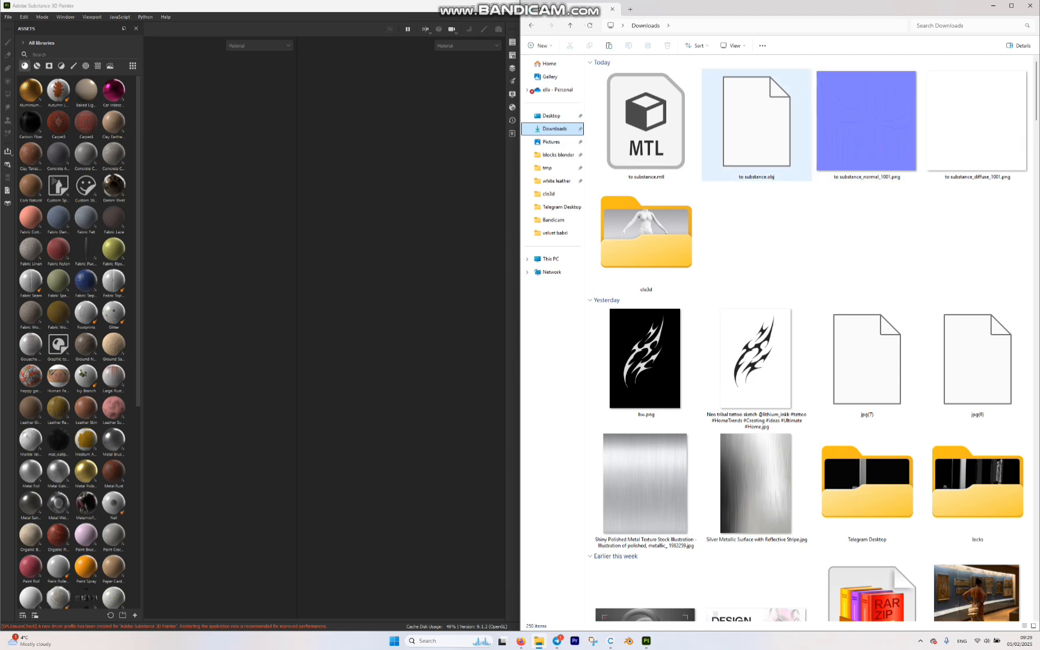
pyautogui.click(758, 150)
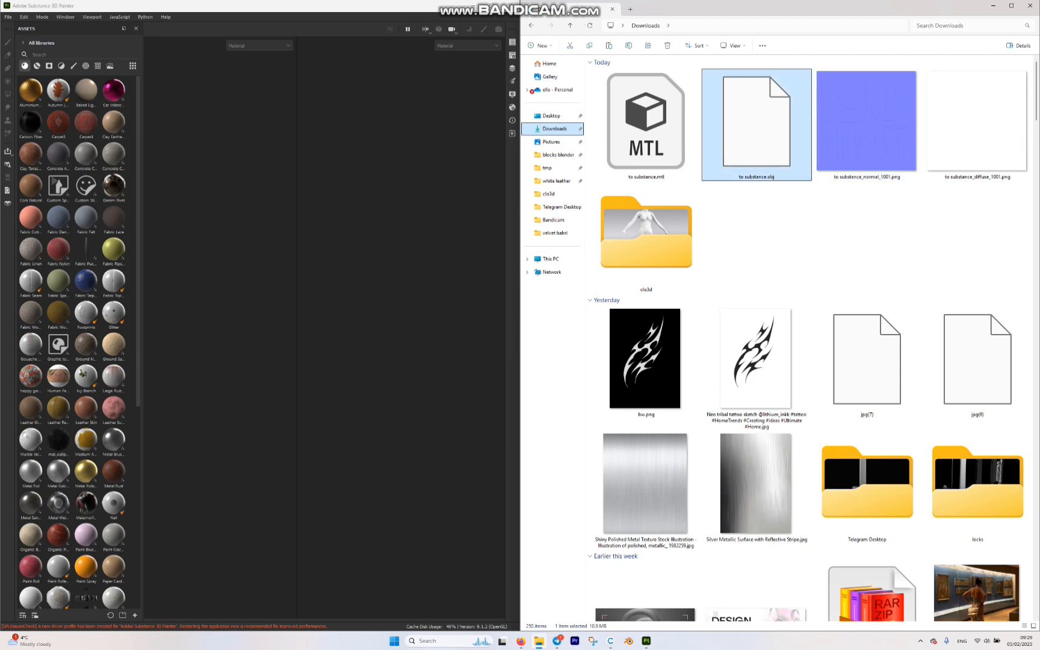
pyautogui.moveTo(757, 150)
pyautogui.mouseDown()
pyautogui.moveTo(590, 141)
pyautogui.moveTo(218, 153)
pyautogui.moveTo(236, 166)
pyautogui.mouseUp()
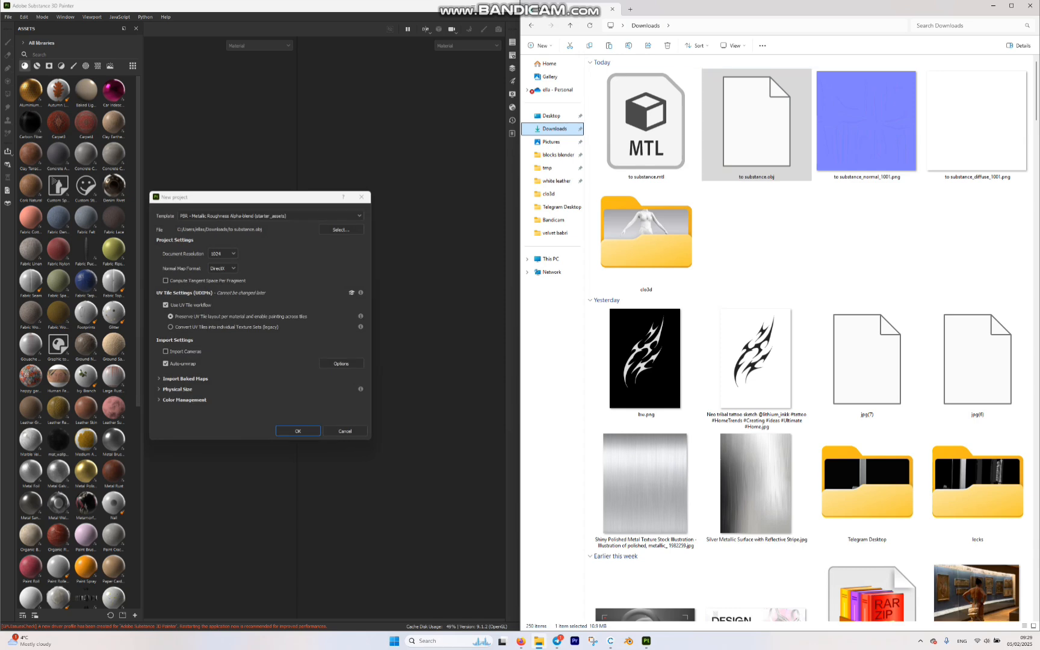
pyautogui.click(994, 6)
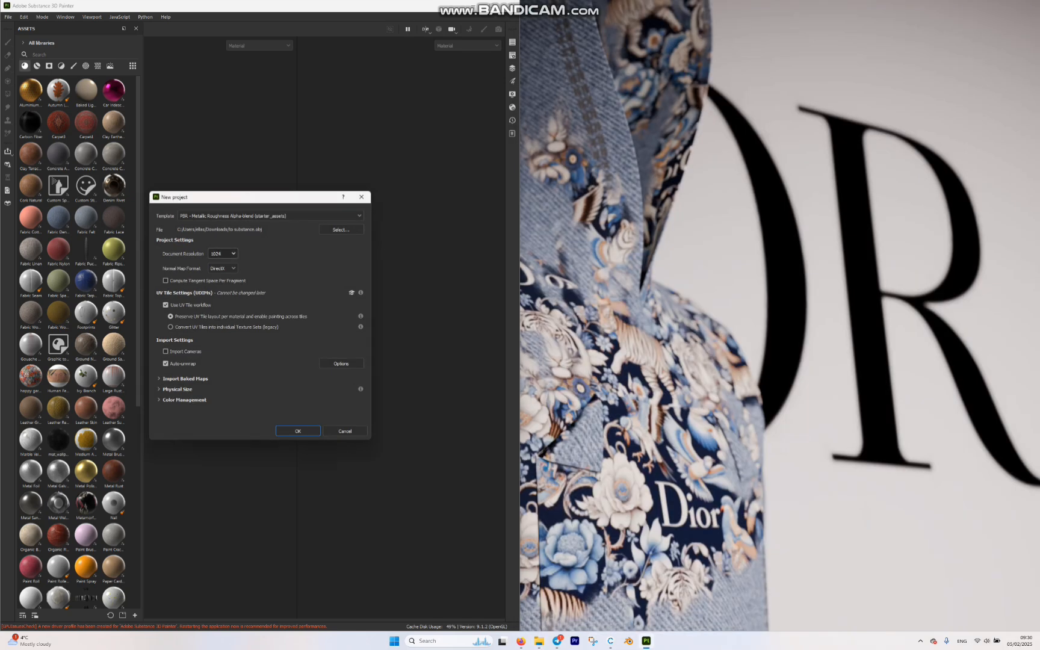
# Set the new project's document resolution to 2048 and create the project
pyautogui.click(223, 254)
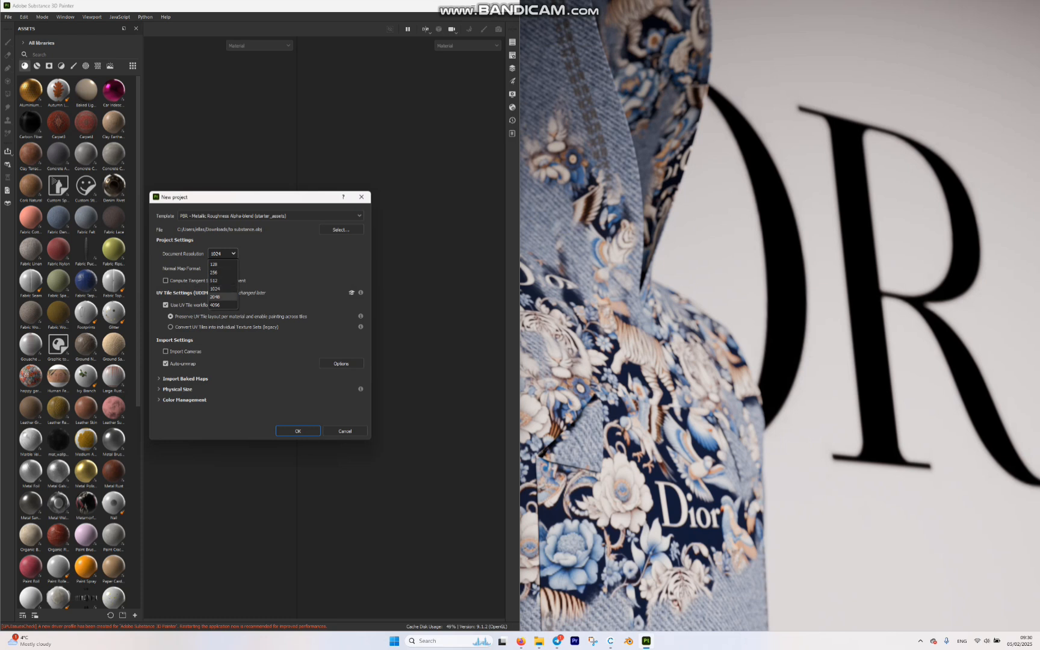
pyautogui.click(221, 297)
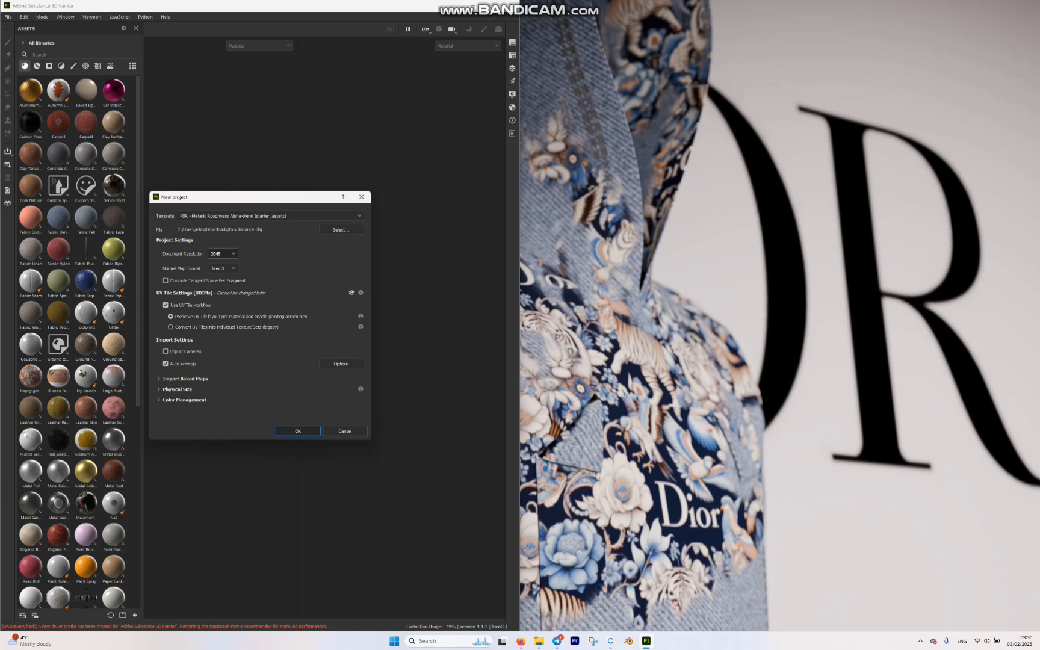
pyautogui.click(298, 431)
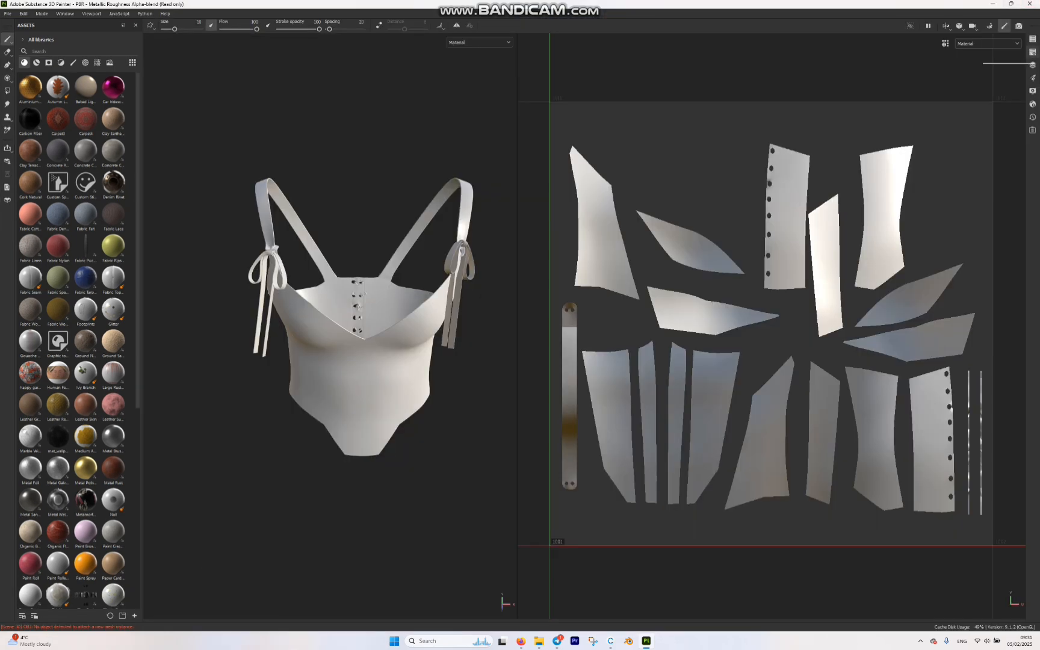
# Open the mesh map baking mode from the corset's texture set settings
pyautogui.click(1033, 52)
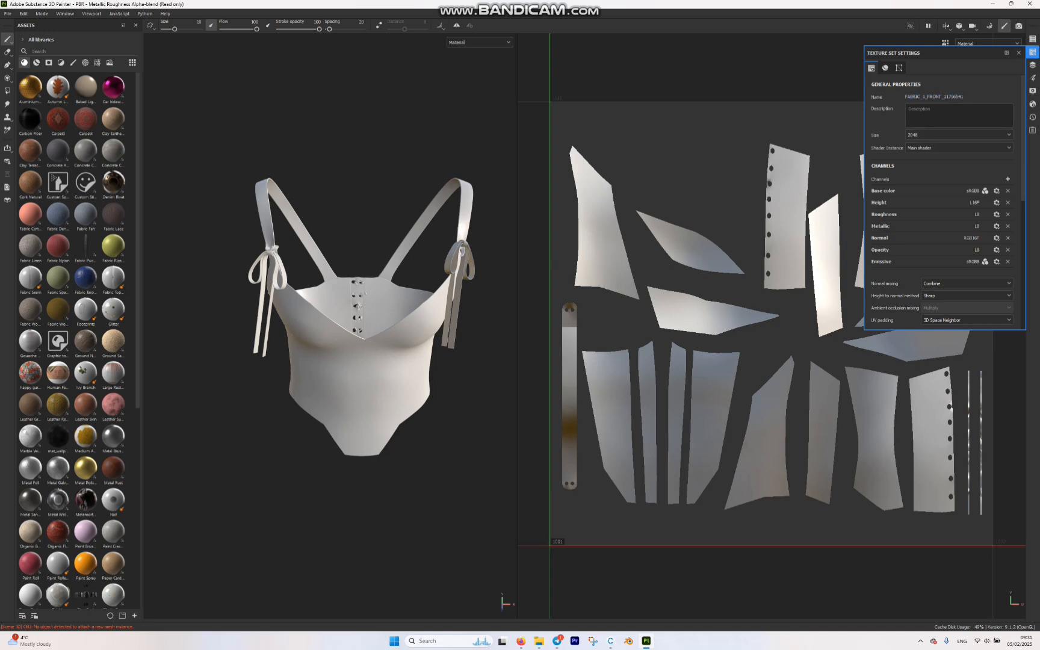
pyautogui.click(899, 67)
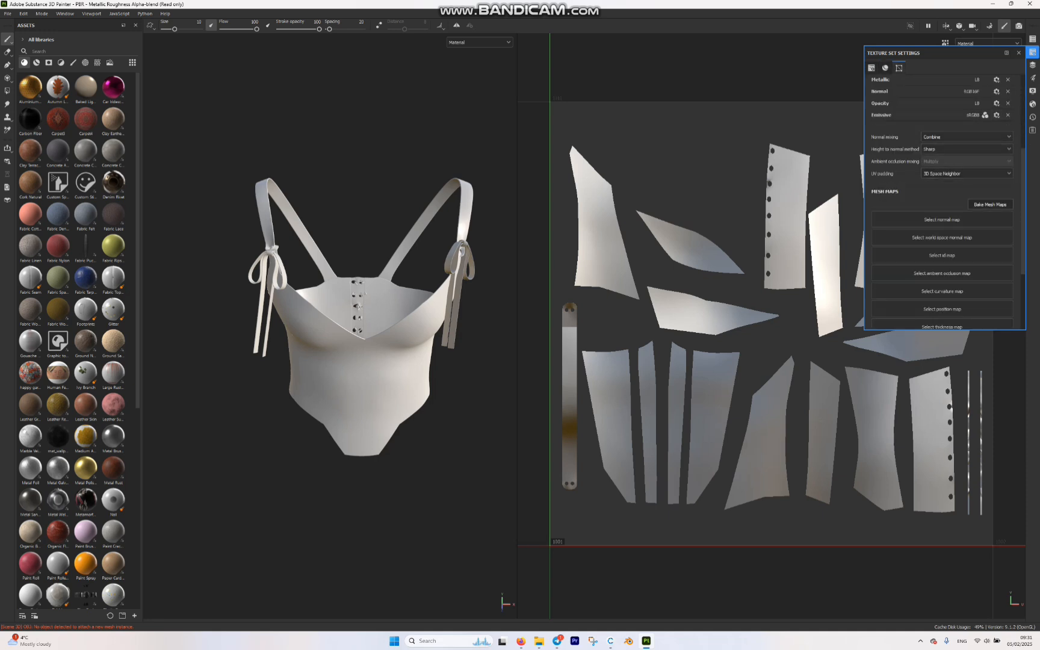
pyautogui.click(991, 205)
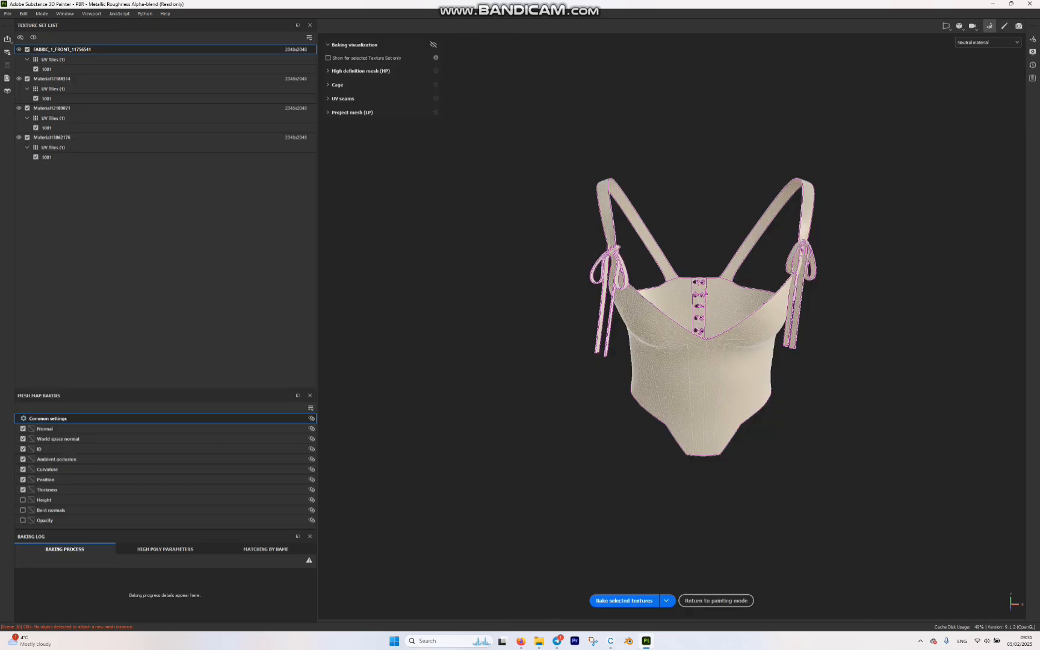
# Bake the mesh maps for the selected texture sets
pyautogui.click(624, 601)
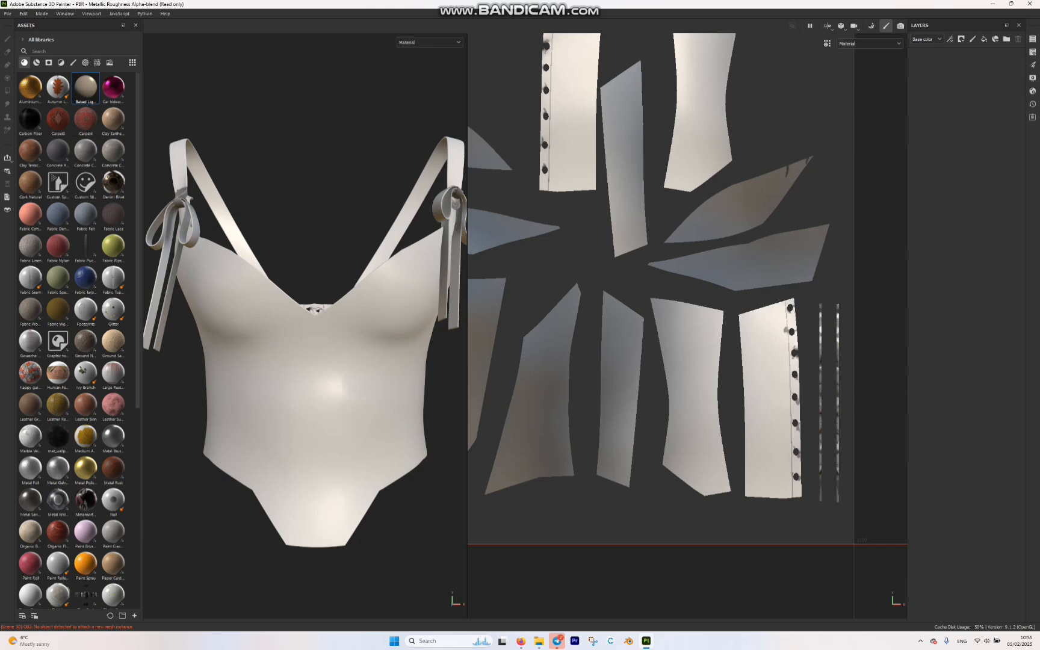
# Import the pale pink floral sample-picardie JPG from Downloads as a texture into the 'your_assets' library
pyautogui.moveTo(538, 640)
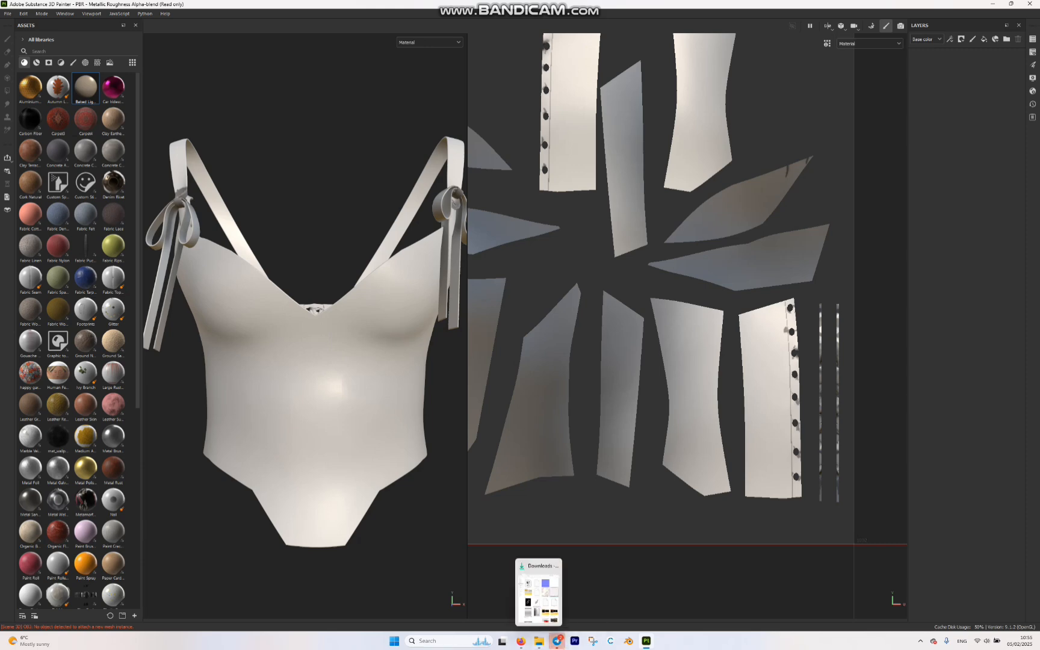
pyautogui.click(539, 593)
pyautogui.moveTo(977, 241)
pyautogui.mouseDown()
pyautogui.moveTo(960, 226)
pyautogui.moveTo(124, 253)
pyautogui.moveTo(94, 271)
pyautogui.mouseUp()
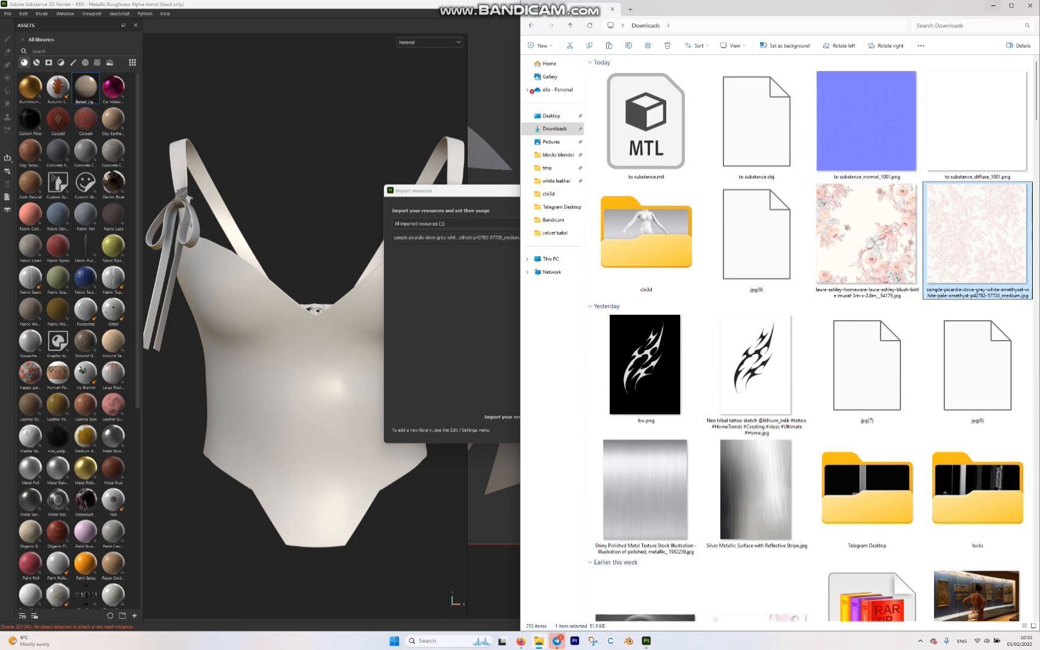
pyautogui.click(994, 5)
pyautogui.click(623, 237)
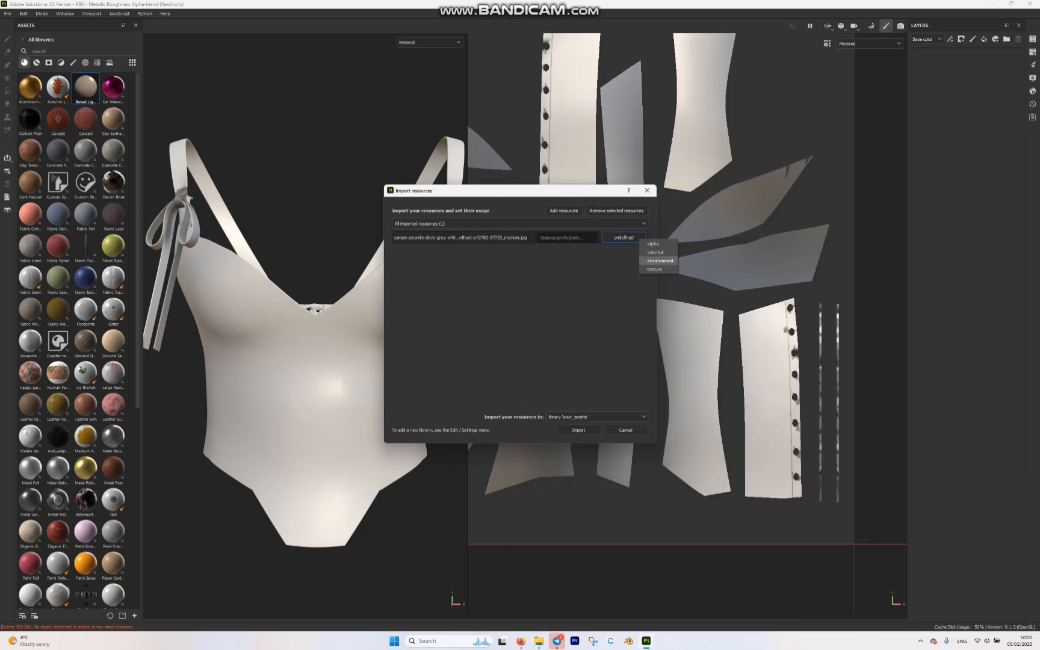
pyautogui.click(658, 260)
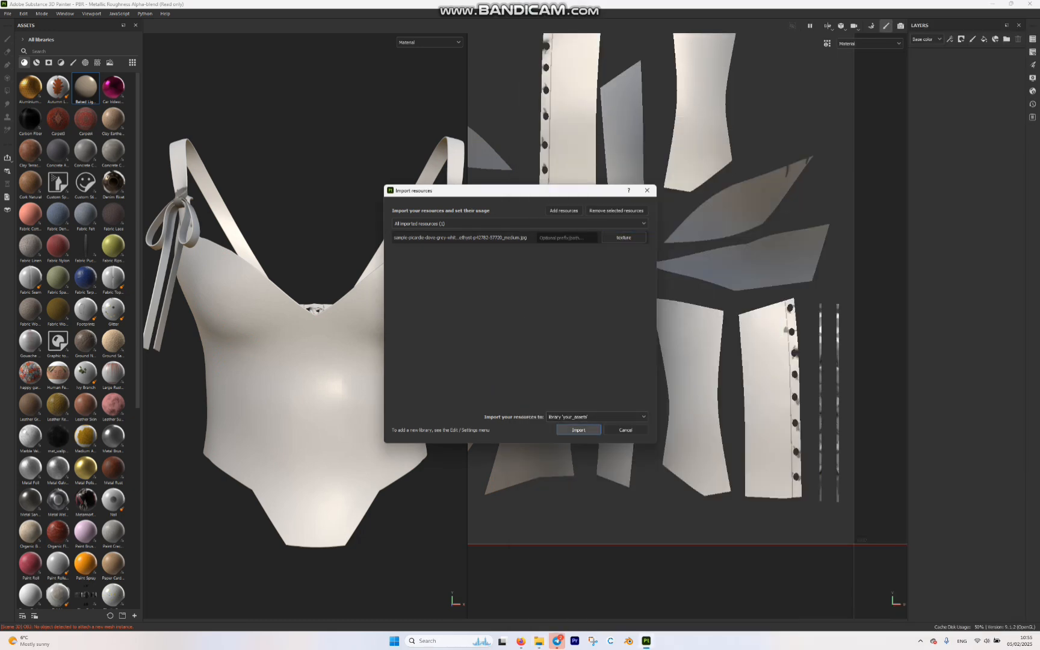
pyautogui.click(579, 430)
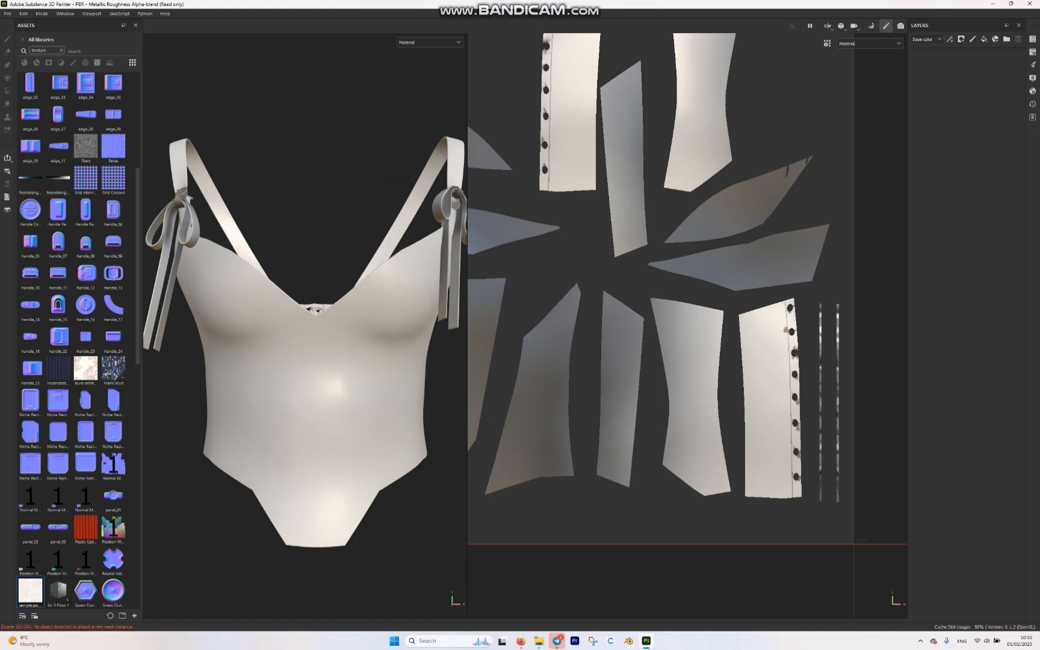
# Add a fill layer and dock its properties alongside the layer stack
pyautogui.click(985, 39)
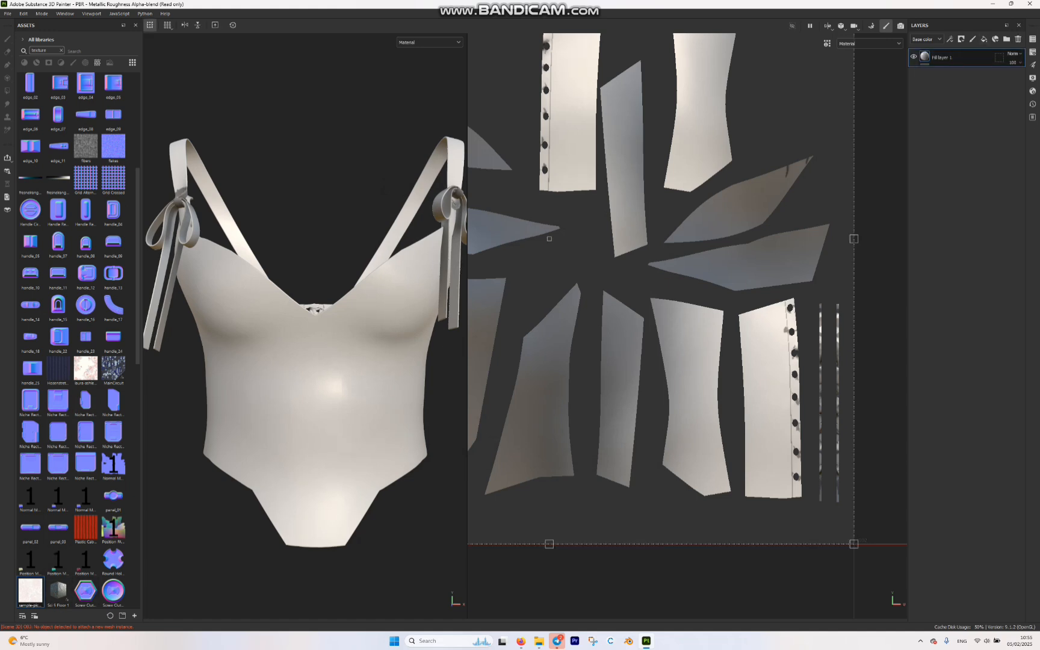
pyautogui.click(1033, 64)
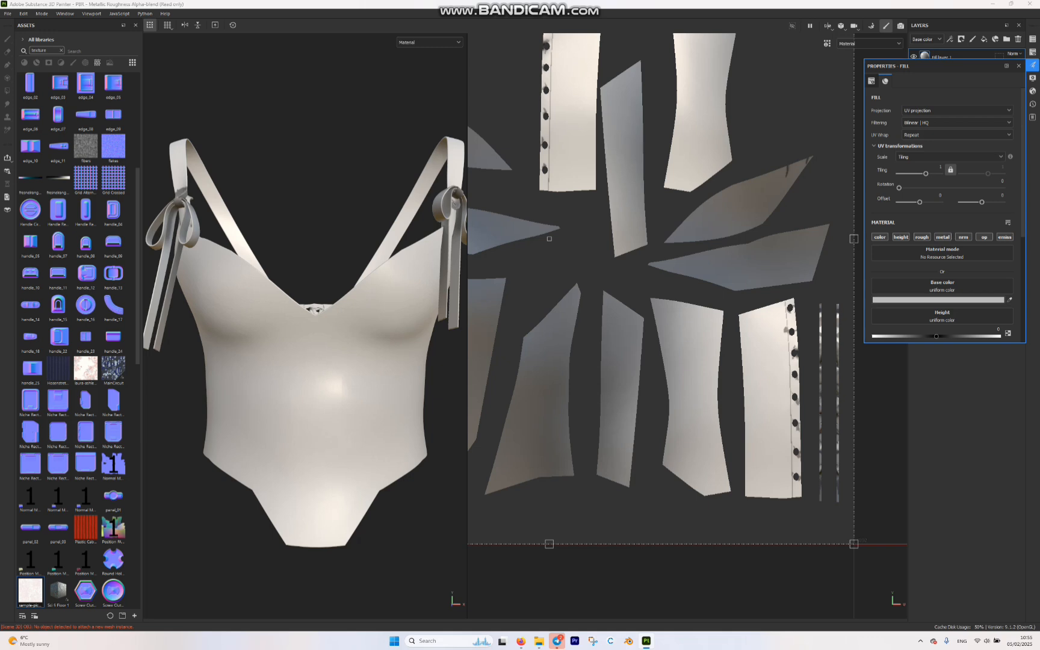
pyautogui.moveTo(939, 66); pyautogui.dragTo(982, 154)
pyautogui.click(976, 25)
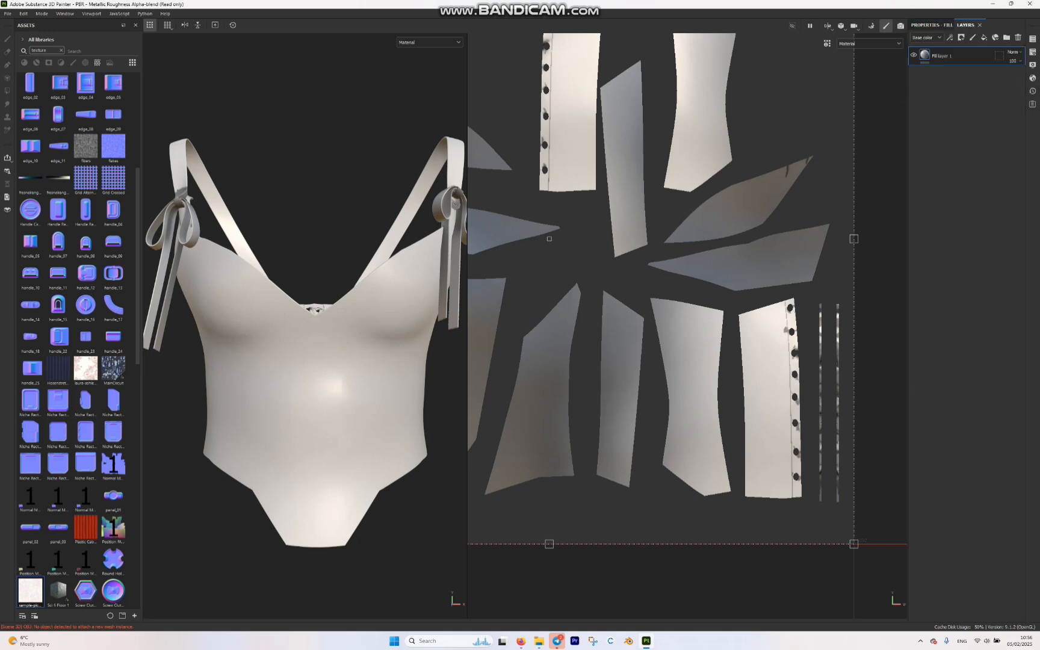
pyautogui.click(932, 26)
pyautogui.moveTo(932, 25); pyautogui.dragTo(928, 121)
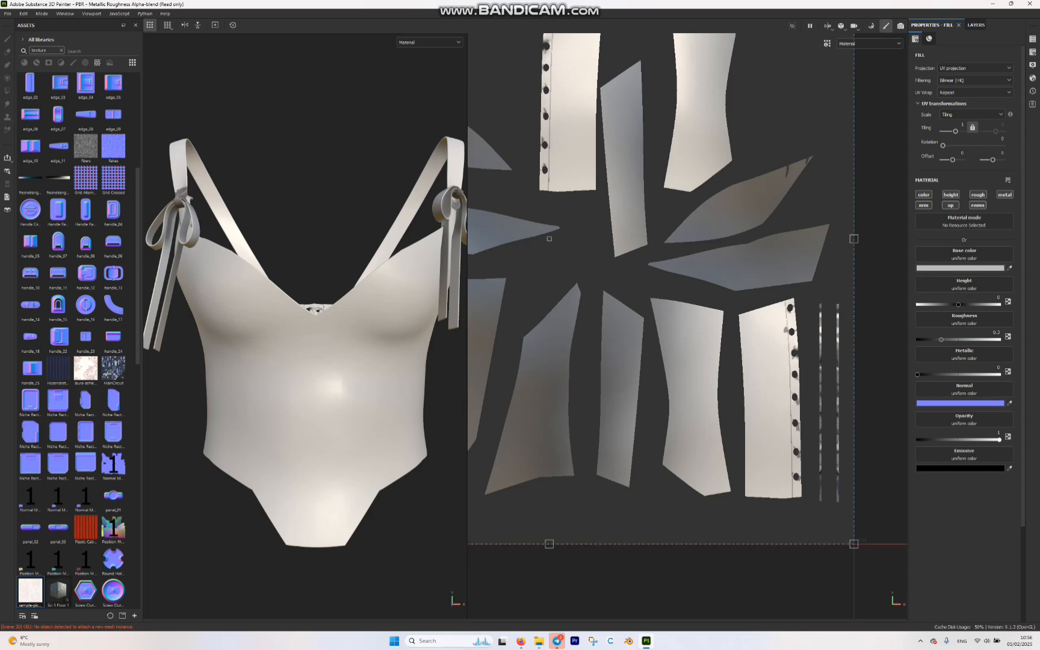
# Apply the imported sample-picardie floral texture to the fill layer's base color
pyautogui.moveTo(30, 591); pyautogui.dragTo(965, 254)
pyautogui.scroll(3, 373, 337)
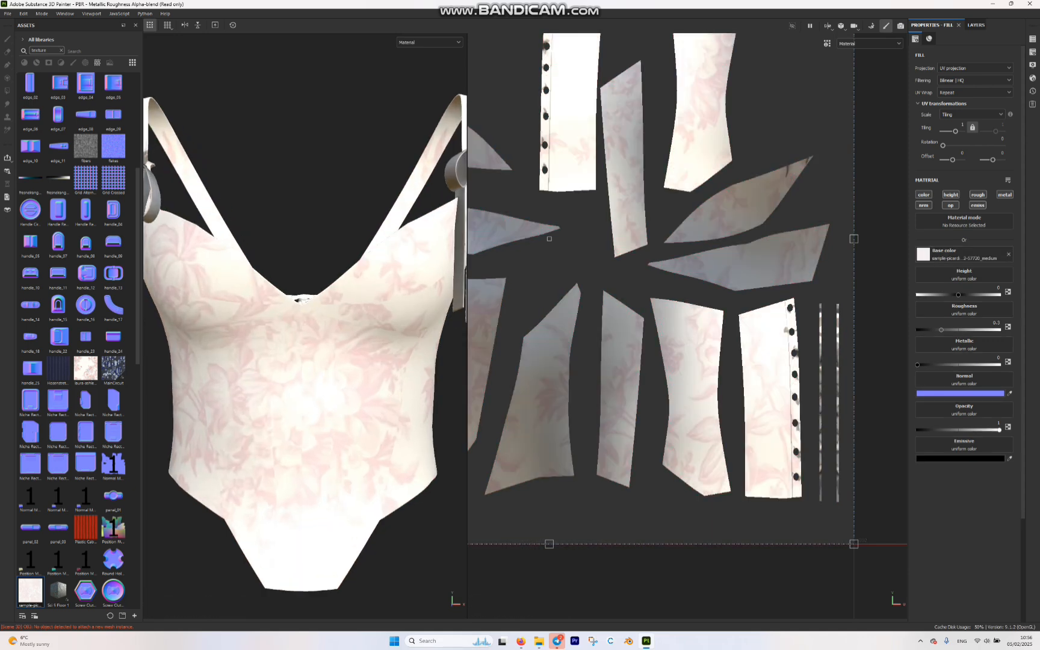
pyautogui.scroll(-4, 373, 337)
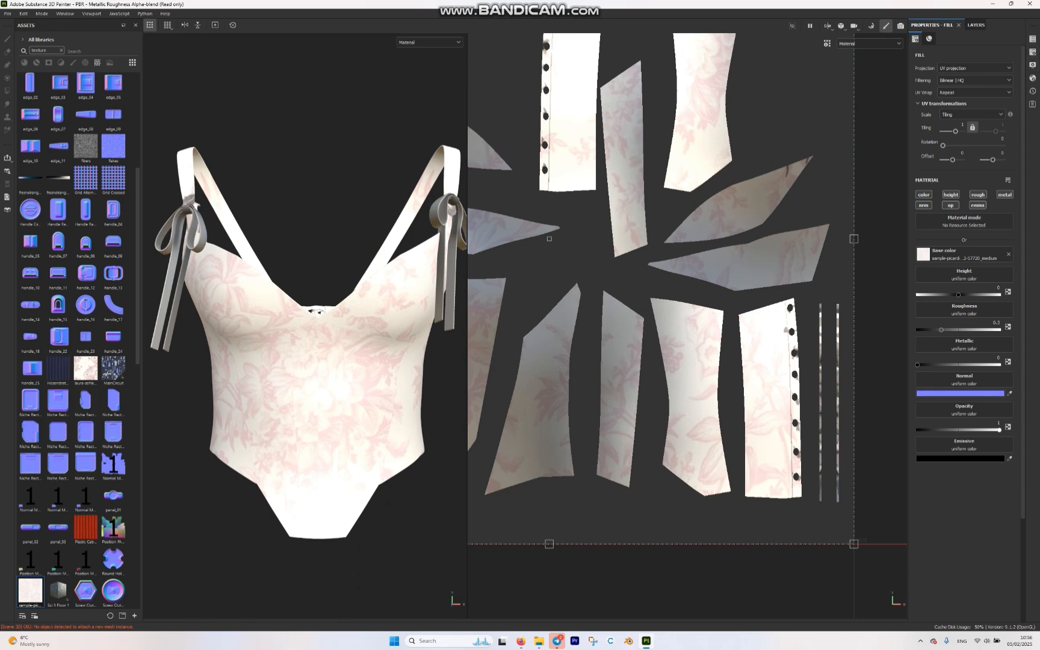
# Set the fill's UV tiling to about -4.8 and its rotation to about 140 degrees
pyautogui.click(976, 25)
pyautogui.click(932, 25)
pyautogui.moveTo(956, 132); pyautogui.dragTo(947, 131)
pyautogui.scroll(6, 410, 336)
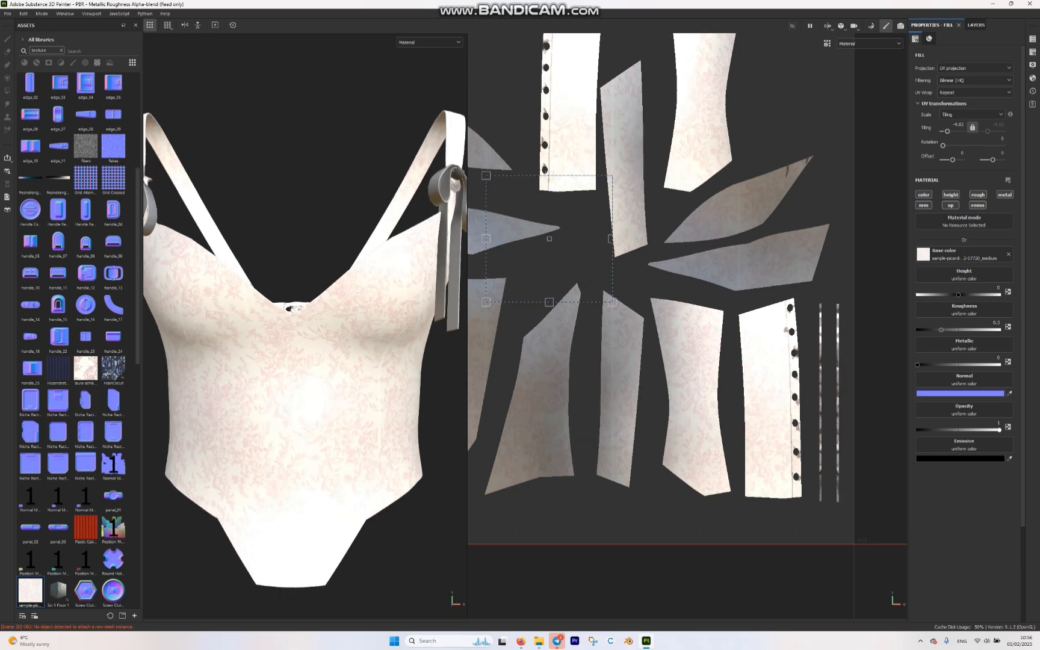
pyautogui.moveTo(409, 336)
pyautogui.keyDown('alt'); pyautogui.mouseDown()
pyautogui.moveTo(316, 352)
pyautogui.moveTo(407, 355)
pyautogui.mouseUp(); pyautogui.keyUp('alt')
pyautogui.moveTo(944, 146); pyautogui.dragTo(967, 146)
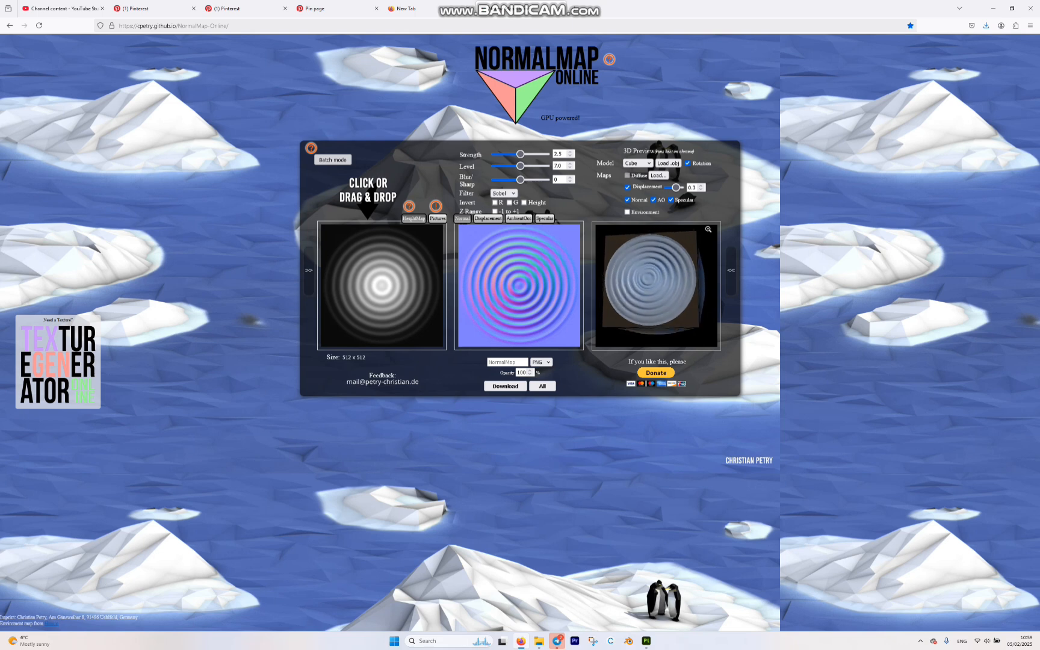
# Switch to NormalMap Online in the browser and load the sample-picardie floral image from Downloads
pyautogui.click(332, 159)
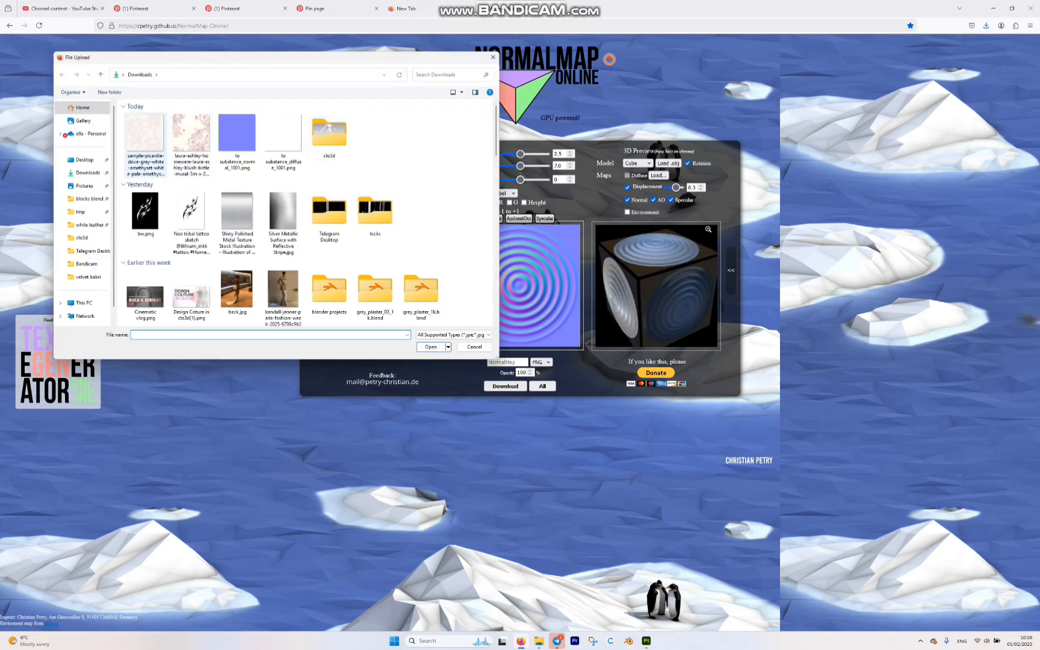
pyautogui.click(145, 145)
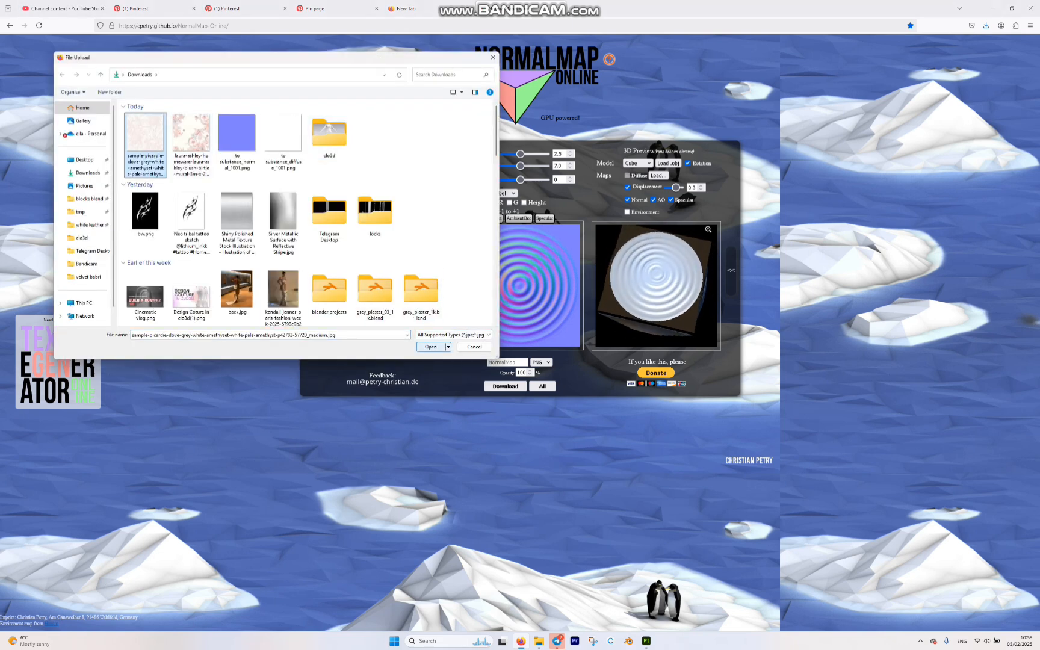
pyautogui.click(431, 347)
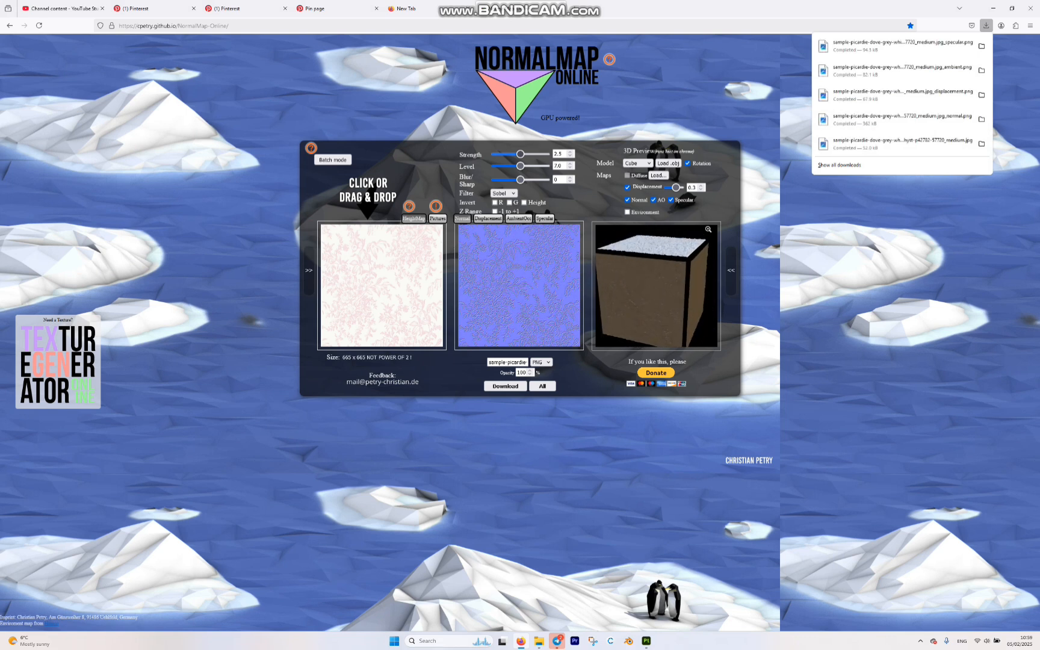
# Reduce the normal map's strength to 0.97 and level to about 6.3, and download all generated maps
pyautogui.moveTo(520, 154)
pyautogui.mouseDown()
pyautogui.moveTo(544, 154)
pyautogui.moveTo(505, 154)
pyautogui.moveTo(519, 166)
pyautogui.moveTo(500, 166)
pyautogui.moveTo(514, 166)
pyautogui.mouseUp()
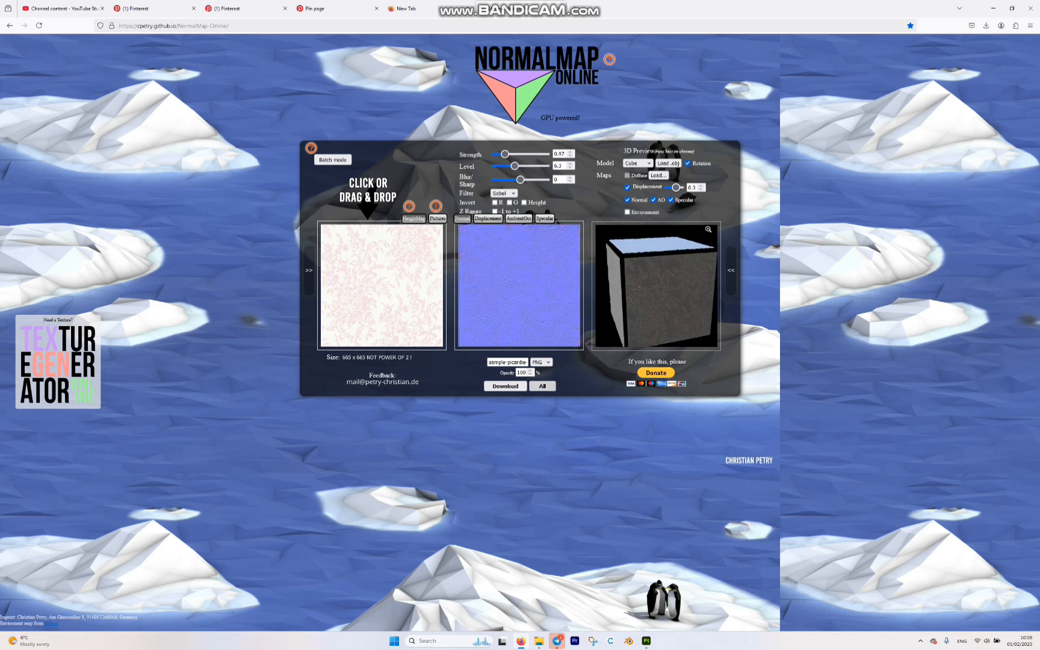
pyautogui.click(543, 386)
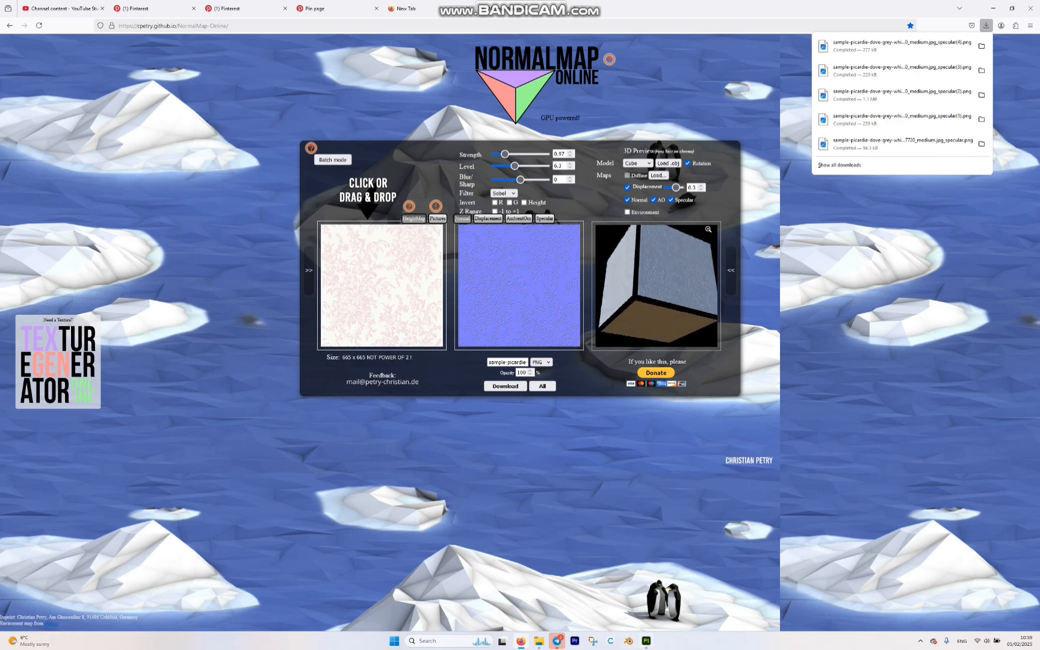
# Switch back to Substance 3D Painter and import the blue normal map ending in specular(2).png as a texture into 'your_assets'
pyautogui.moveTo(647, 641)
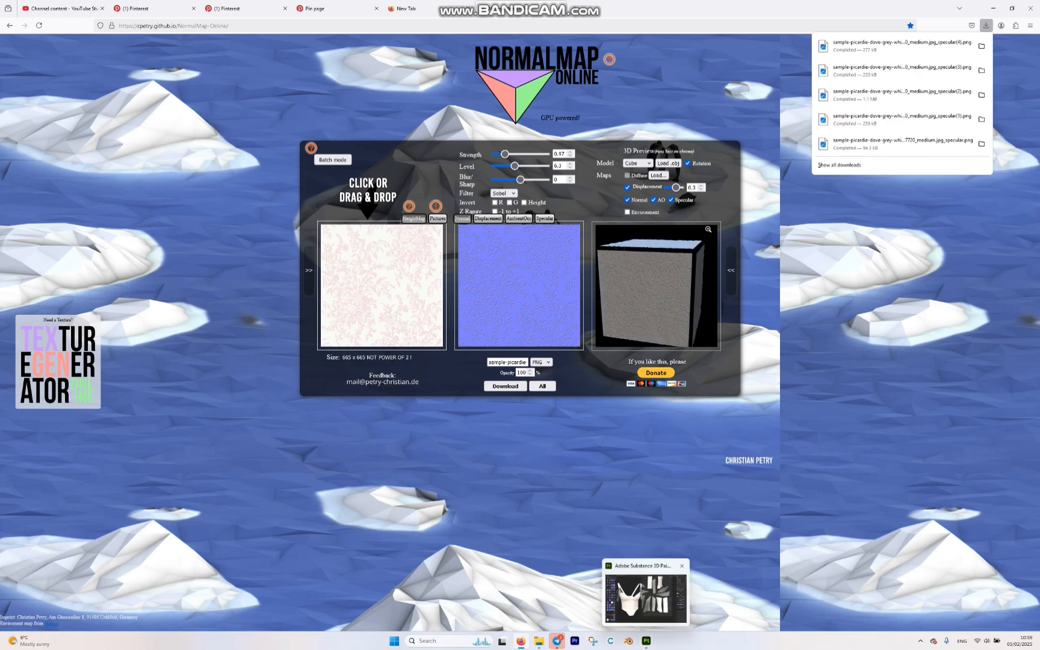
pyautogui.click(646, 641)
pyautogui.click(539, 640)
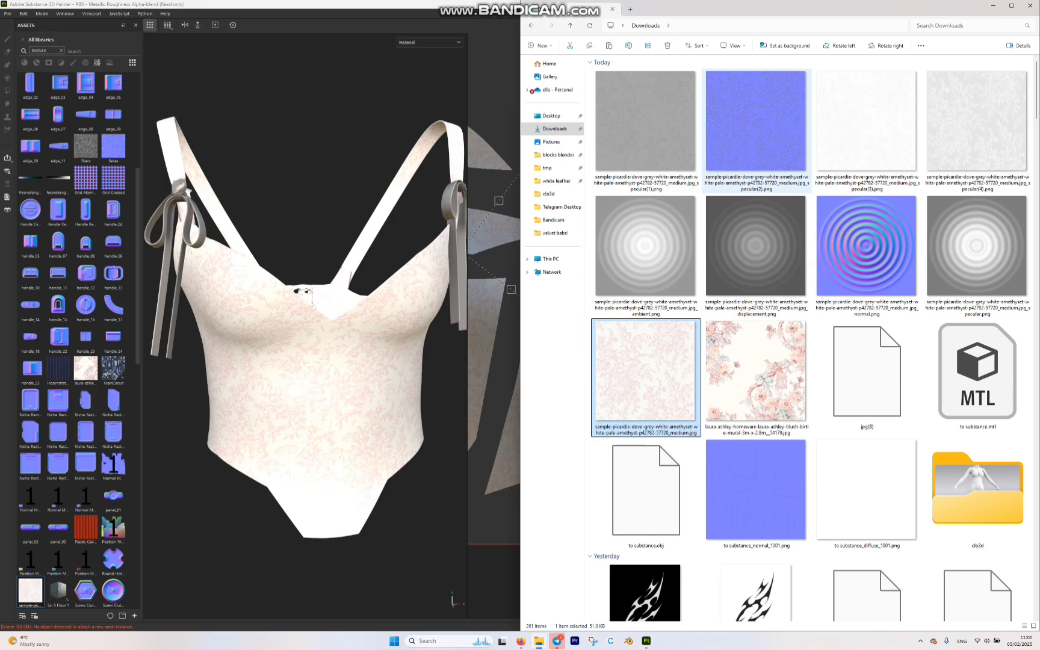
pyautogui.moveTo(756, 139)
pyautogui.mouseDown()
pyautogui.moveTo(235, 195)
pyautogui.moveTo(77, 255)
pyautogui.moveTo(100, 256)
pyautogui.mouseUp()
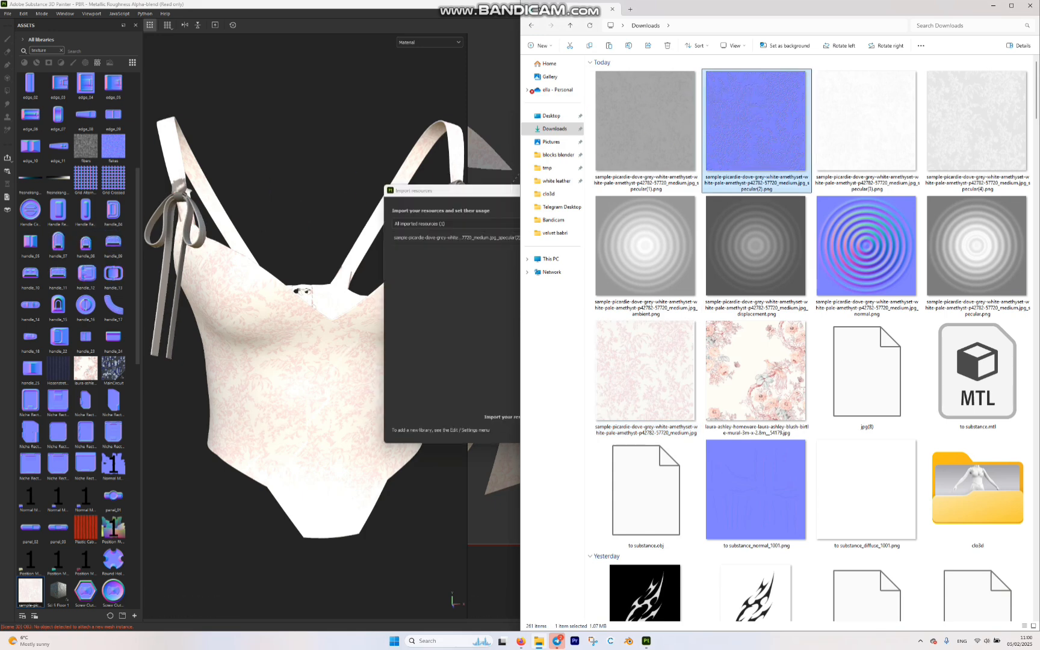
pyautogui.moveTo(459, 191); pyautogui.dragTo(222, 177)
pyautogui.click(378, 223)
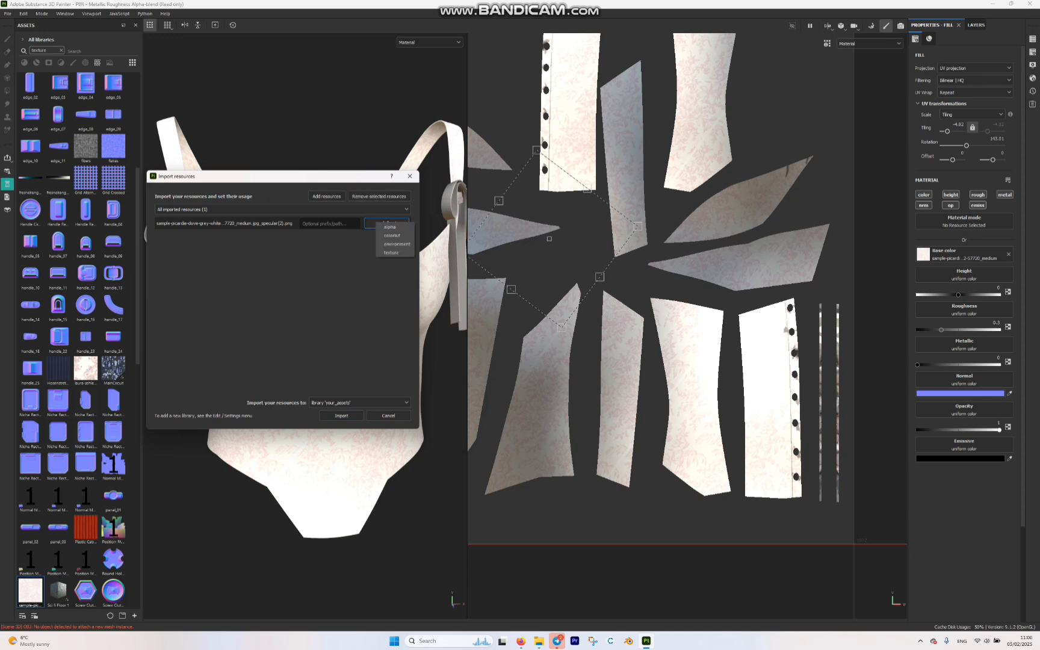
pyautogui.click(392, 252)
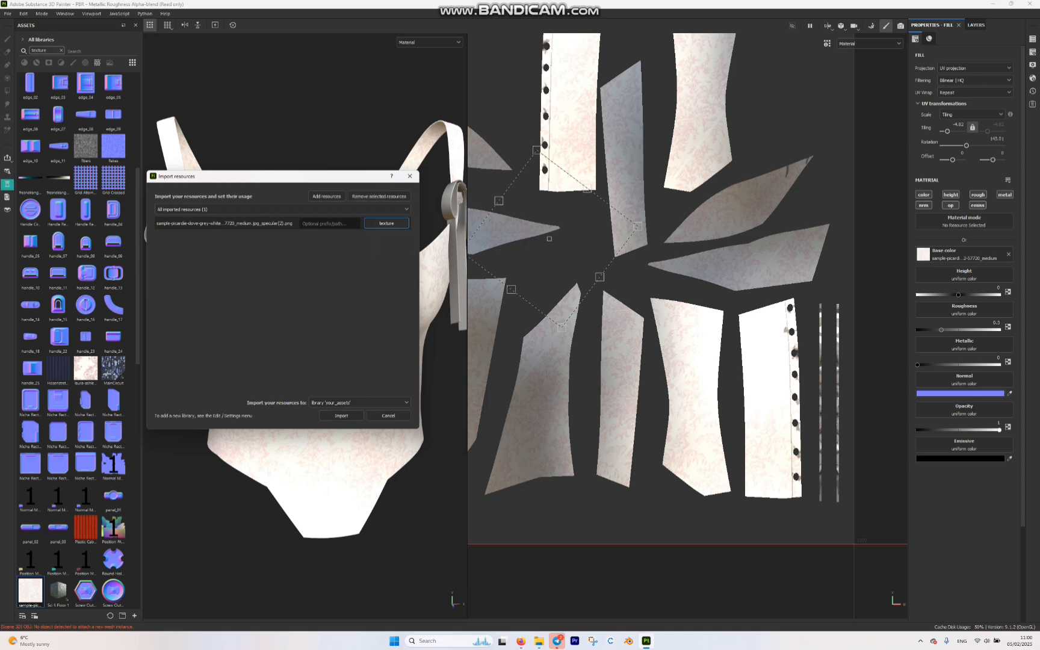
pyautogui.click(342, 416)
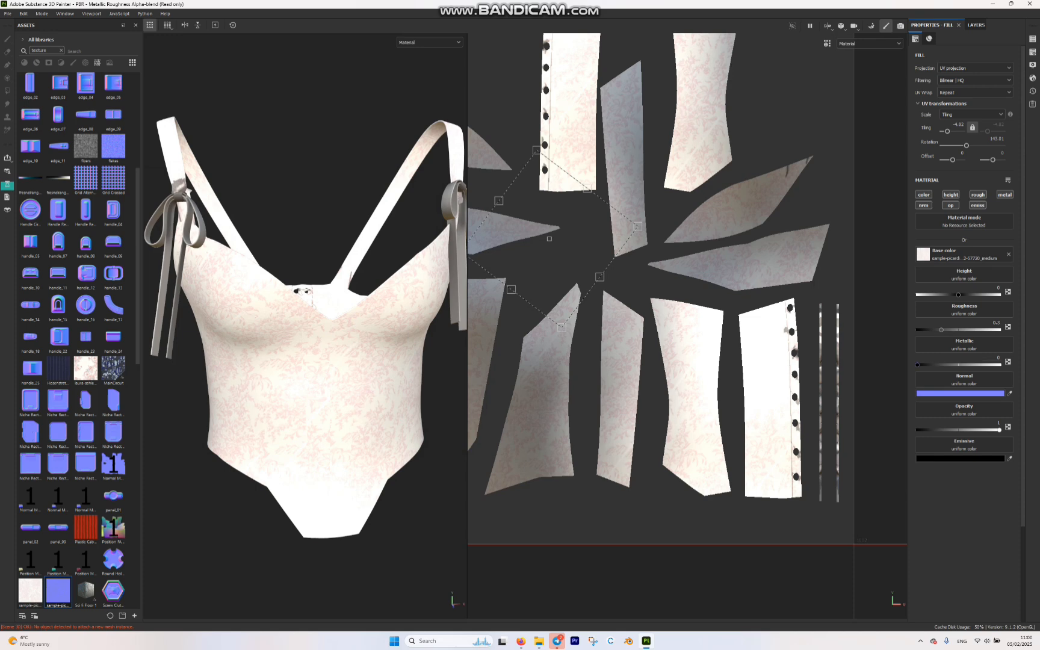
# Apply the imported specular(2) map to the fill layer's normal channel and inspect the fabric relief on the corset
pyautogui.moveTo(58, 593); pyautogui.dragTo(965, 381)
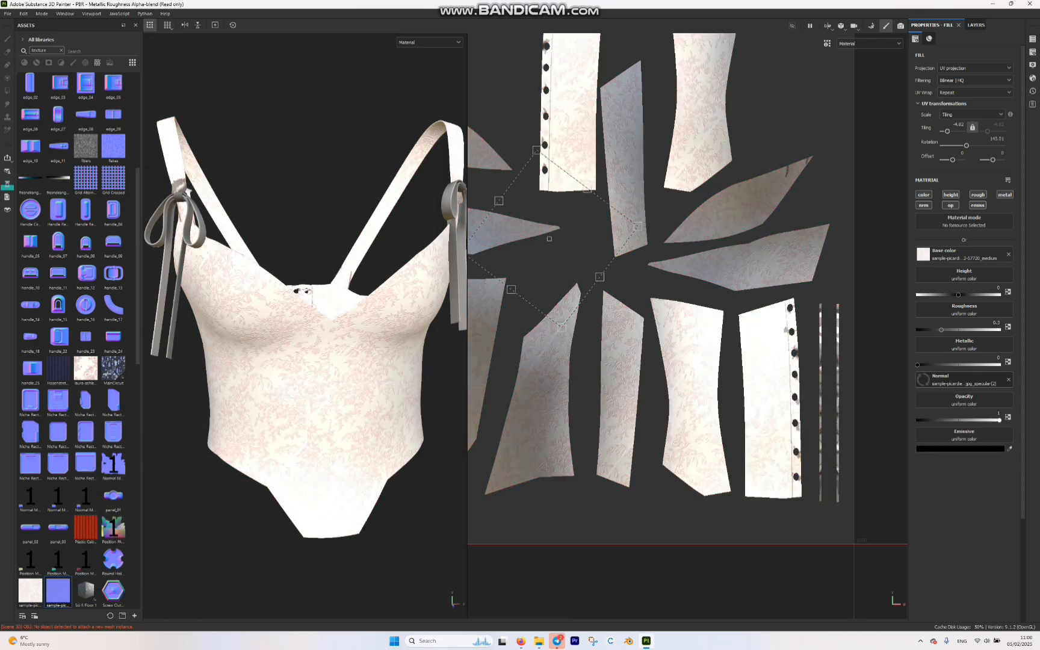
pyautogui.scroll(5, 319, 337)
pyautogui.keyDown('alt'); pyautogui.moveTo(319, 337); pyautogui.dragTo(398, 335); pyautogui.keyUp('alt')
pyautogui.keyDown('alt'); pyautogui.moveTo(265, 331); pyautogui.dragTo(344, 332); pyautogui.keyUp('alt')
pyautogui.scroll(-4, 343, 332)
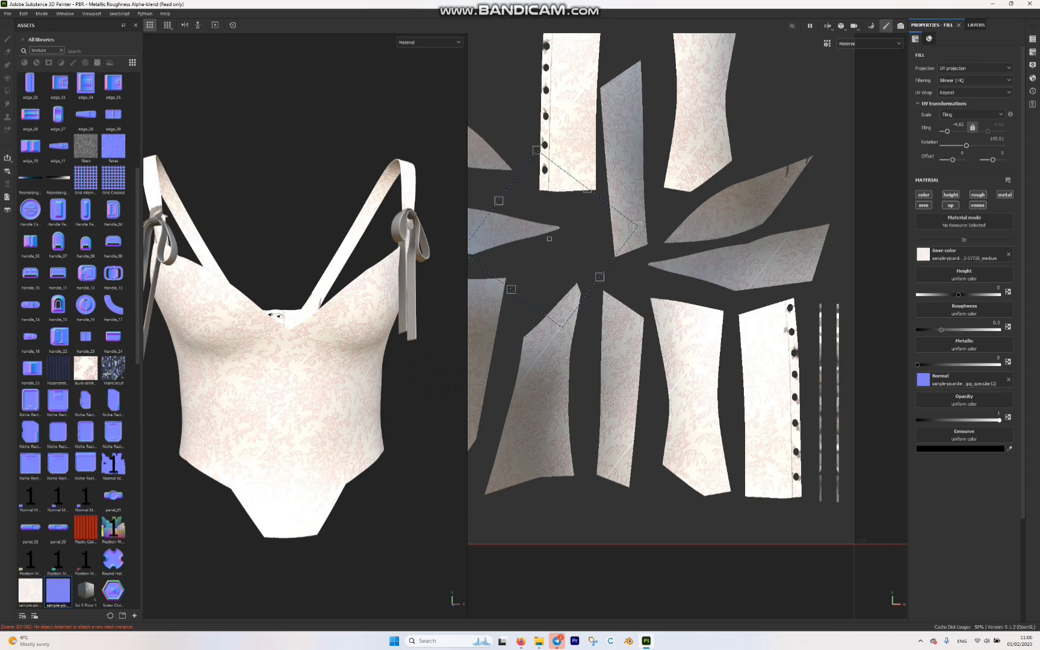
# Add a black mask with a paint effect to the floral fill layer
pyautogui.click(976, 25)
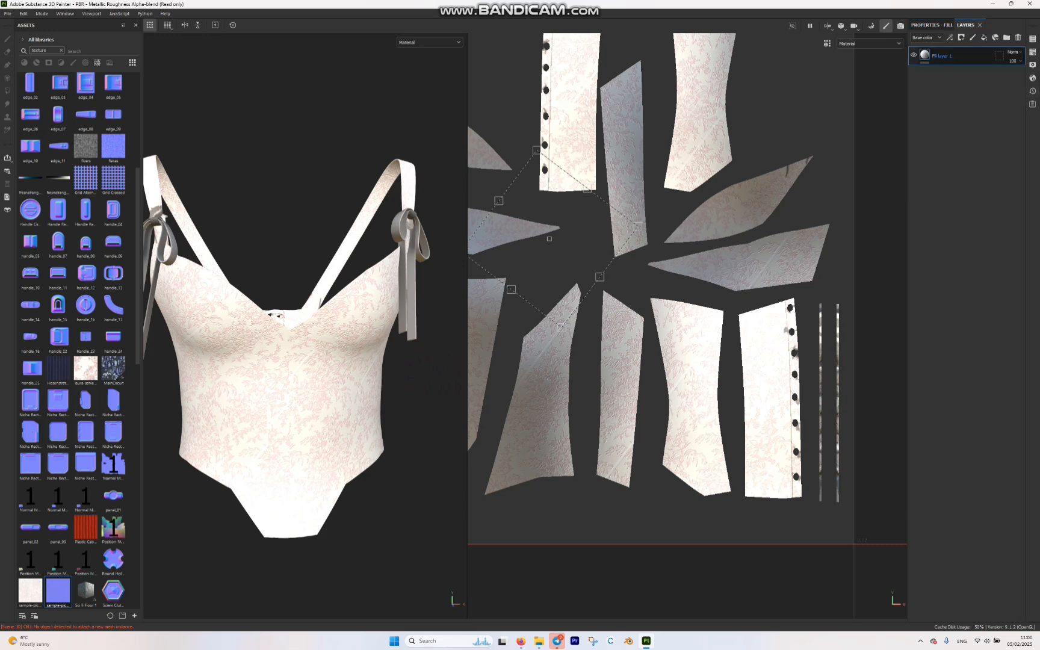
pyautogui.rightClick(931, 55)
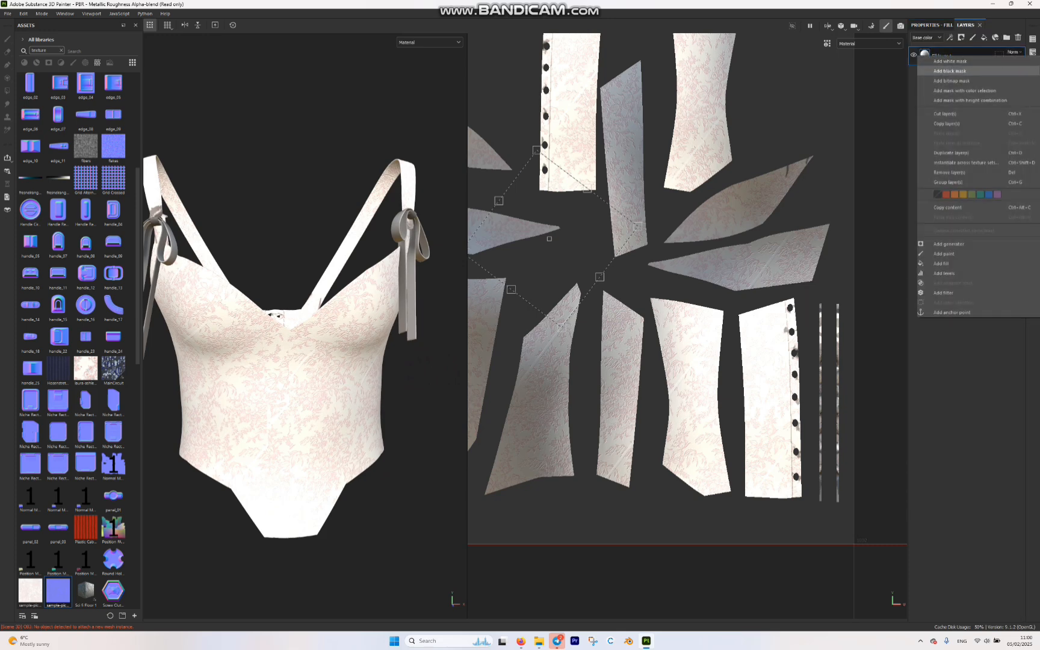
pyautogui.click(950, 72)
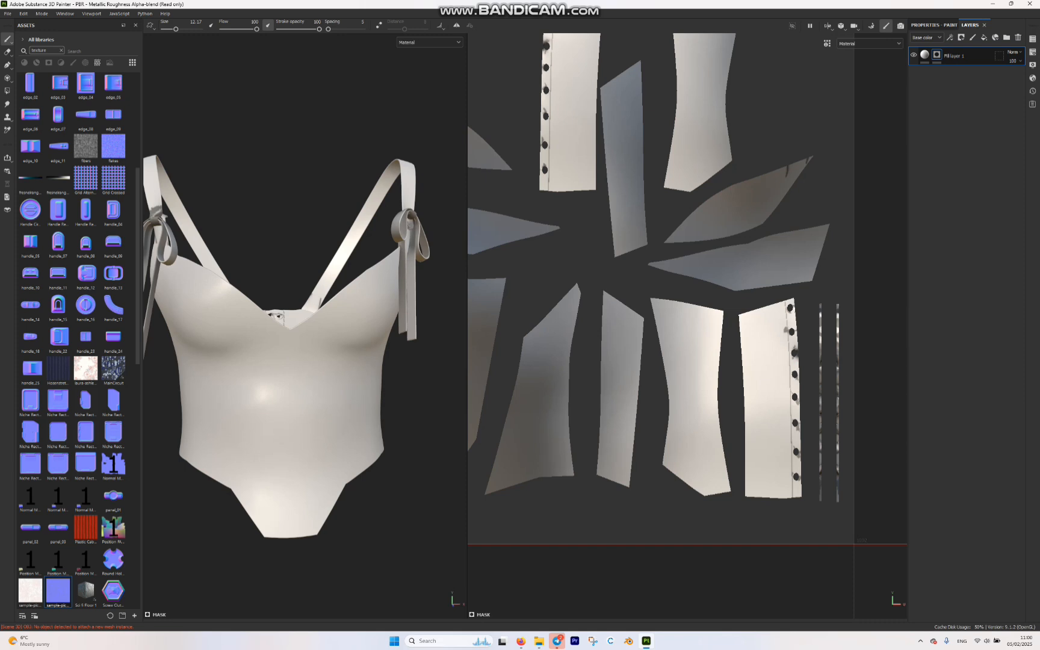
pyautogui.rightClick(930, 55)
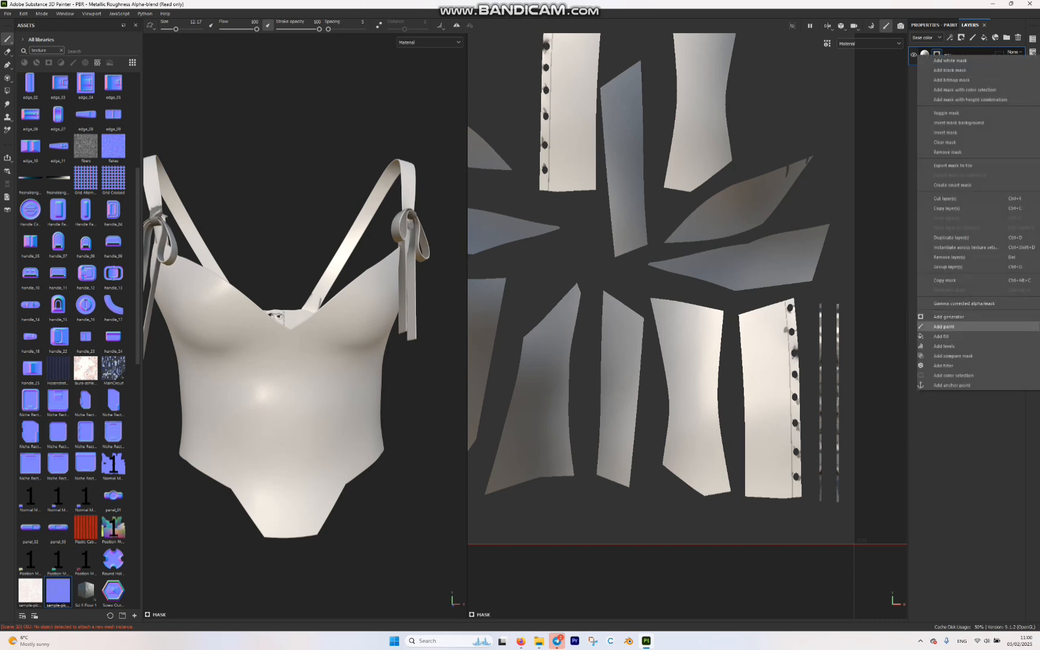
pyautogui.click(944, 326)
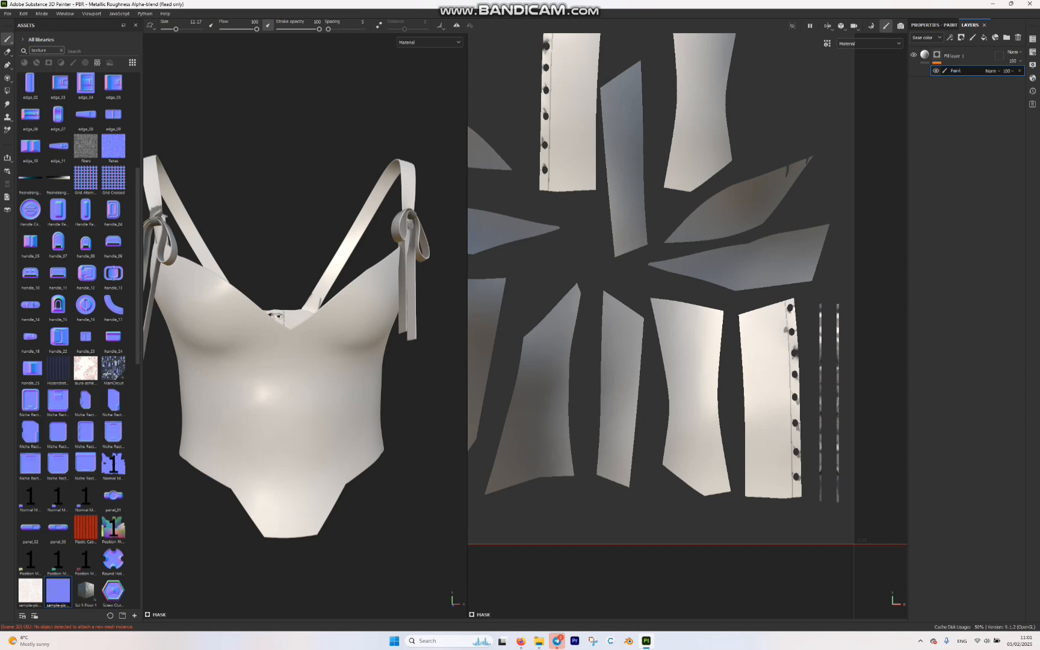
# Remove the texture filter from the asset library and display the brushes for painting the floral layer's mask
pyautogui.click(934, 25)
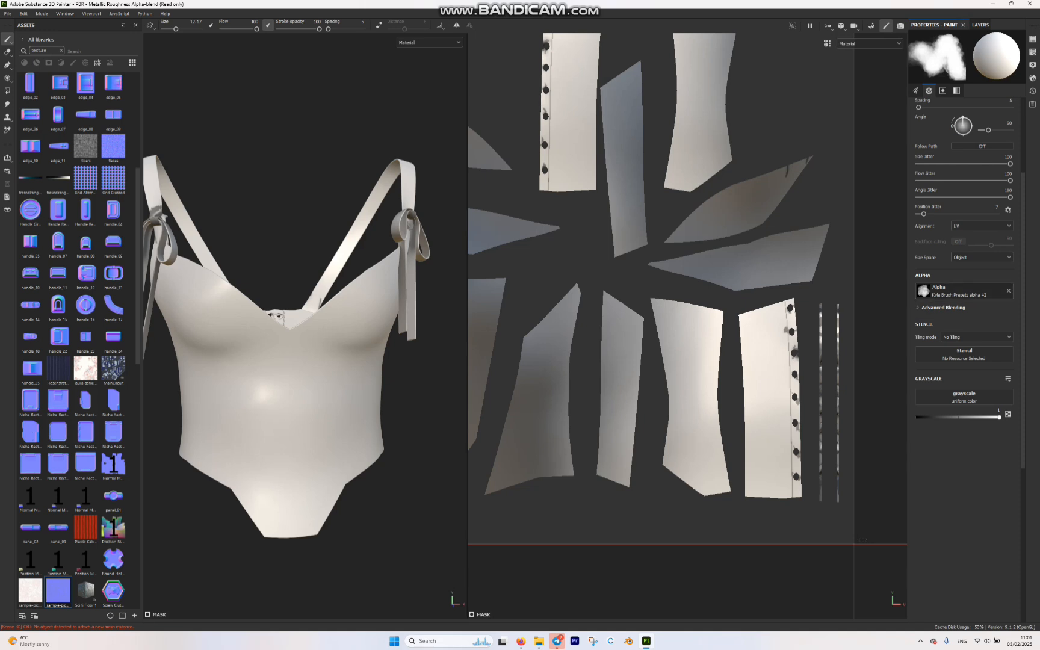
pyautogui.click(61, 50)
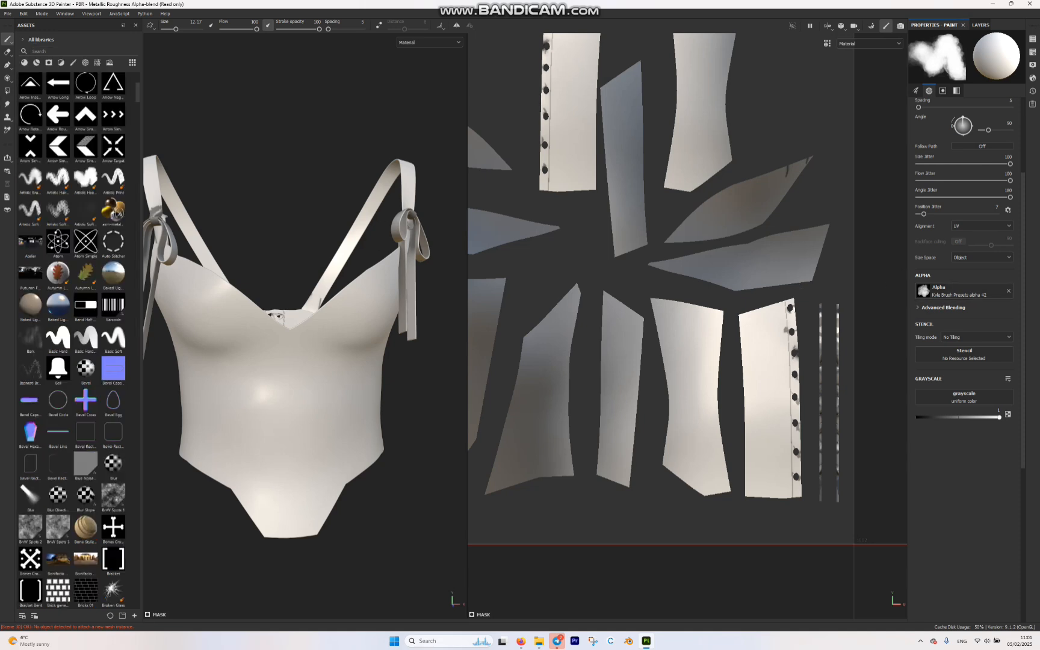
pyautogui.click(73, 62)
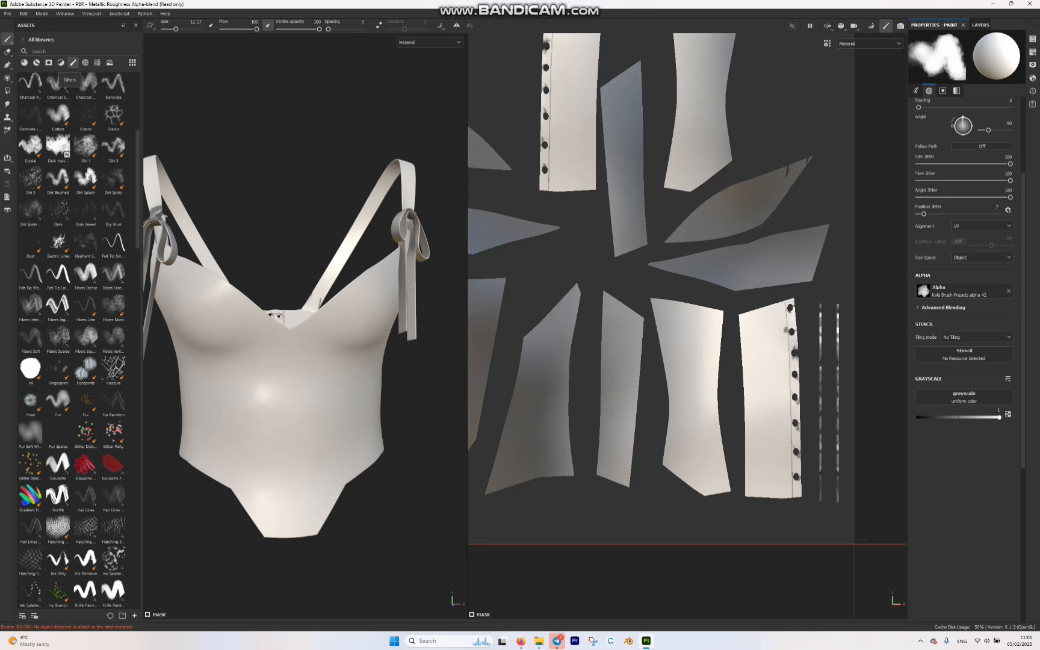
pyautogui.moveTo(82, 206)
pyautogui.scroll(5, 82, 205)
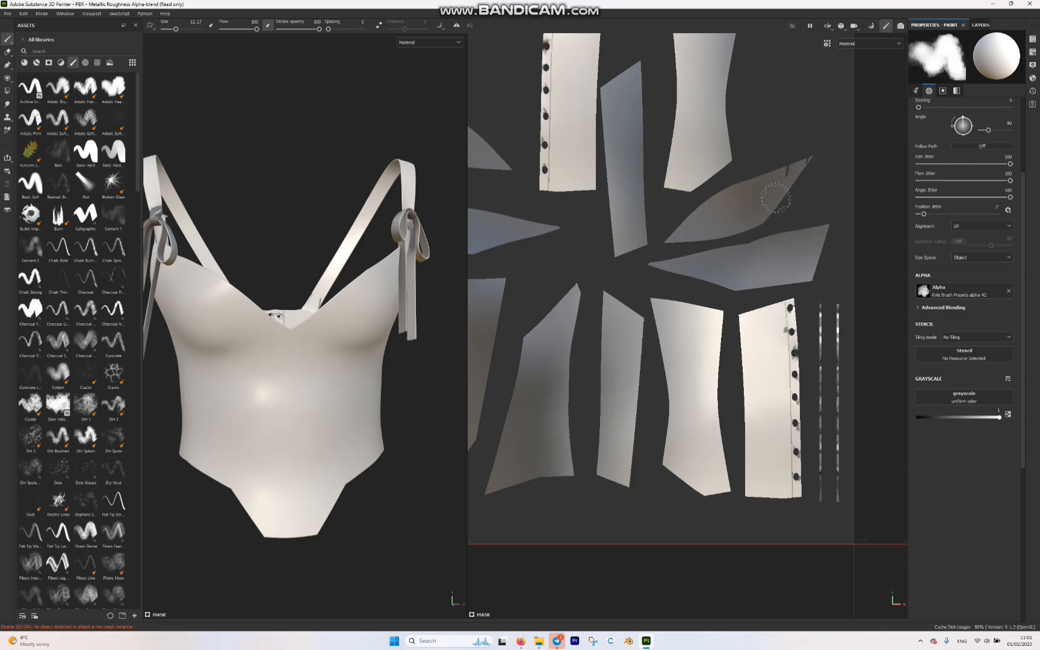
# Paint the floral fill layer's mask over the bust cup pieces in the UV view, redoing the lower cup stroke
pyautogui.moveTo(776, 197); pyautogui.dragTo(687, 260, button='middle')
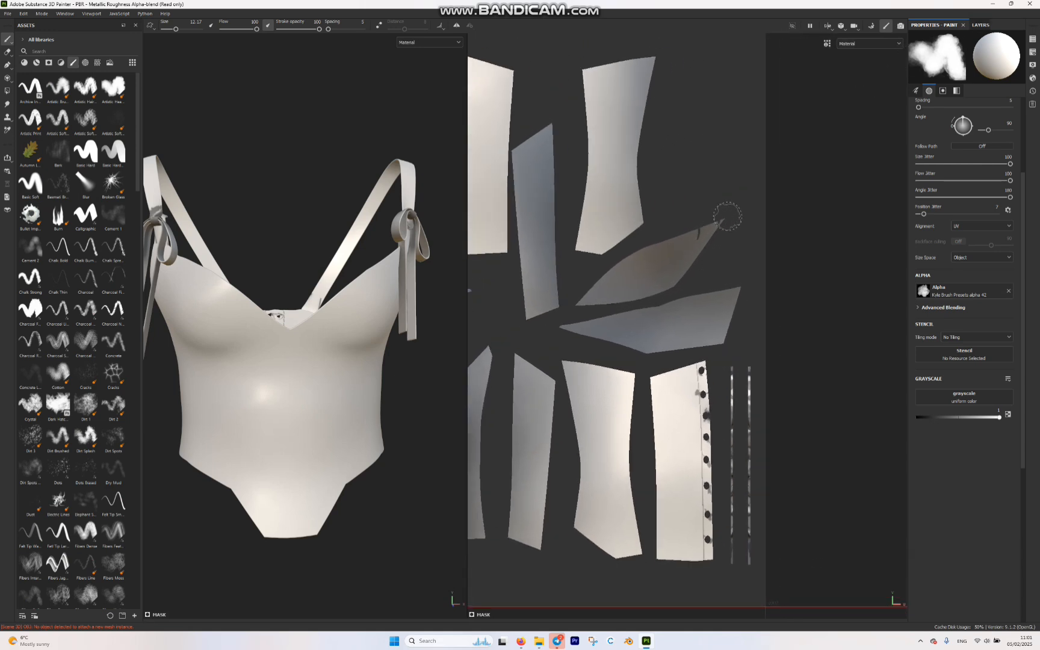
pyautogui.moveTo(728, 215)
pyautogui.mouseDown()
pyautogui.moveTo(665, 274)
pyautogui.moveTo(580, 304)
pyautogui.mouseUp()
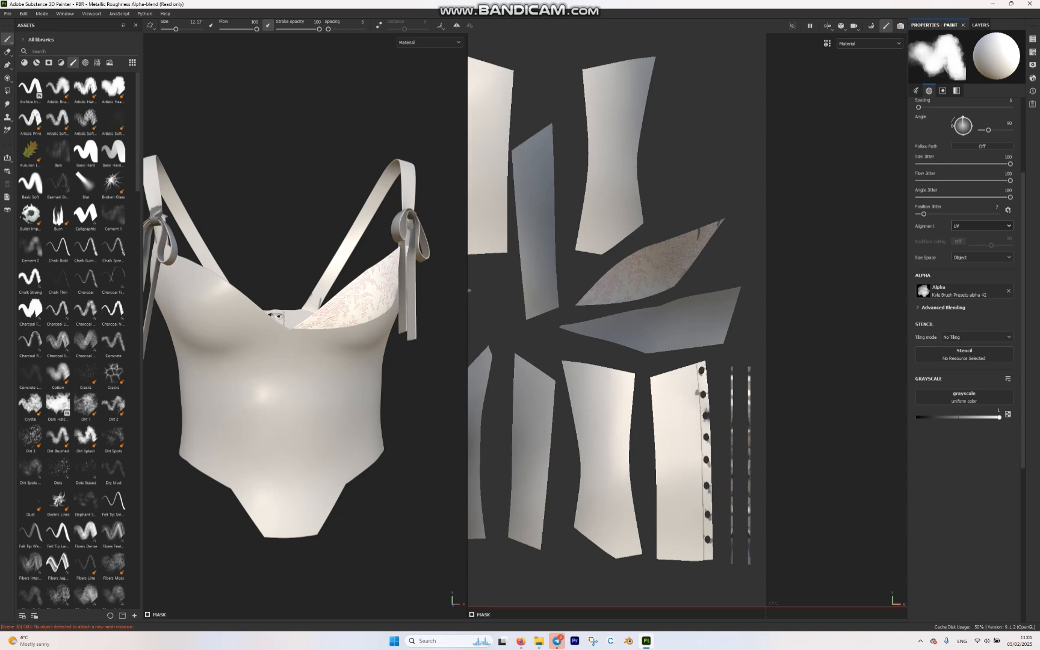
pyautogui.moveTo(734, 298)
pyautogui.mouseDown()
pyautogui.moveTo(707, 323)
pyautogui.moveTo(662, 337)
pyautogui.moveTo(638, 316)
pyautogui.mouseUp()
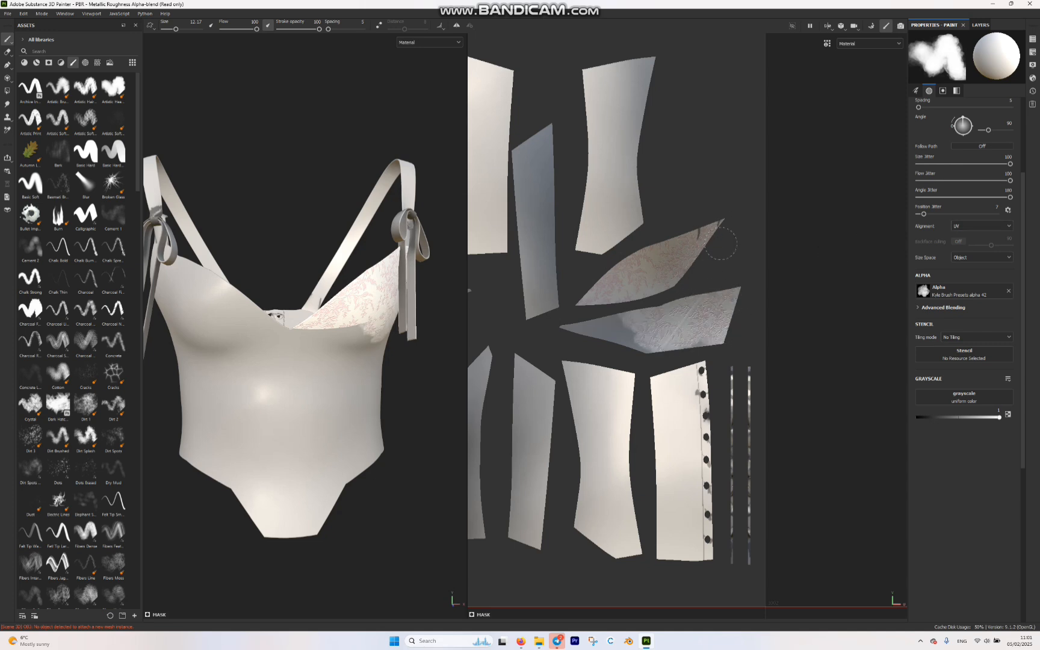
pyautogui.hotkey('ctrl', 'z')
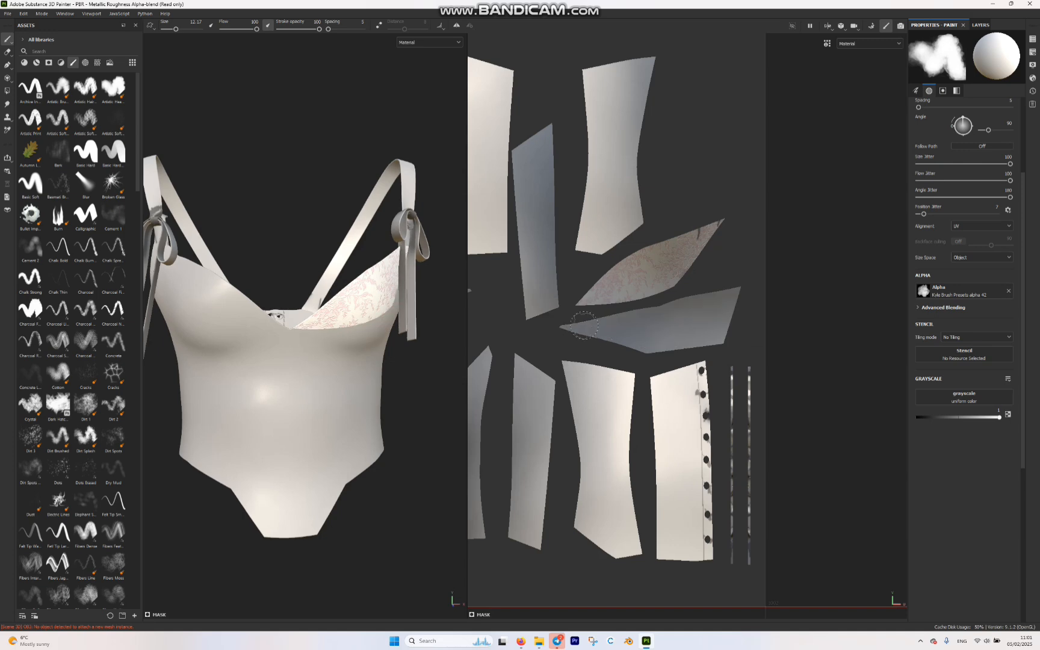
pyautogui.moveTo(585, 326)
pyautogui.mouseDown()
pyautogui.moveTo(705, 305)
pyautogui.moveTo(659, 325)
pyautogui.moveTo(735, 281)
pyautogui.mouseUp()
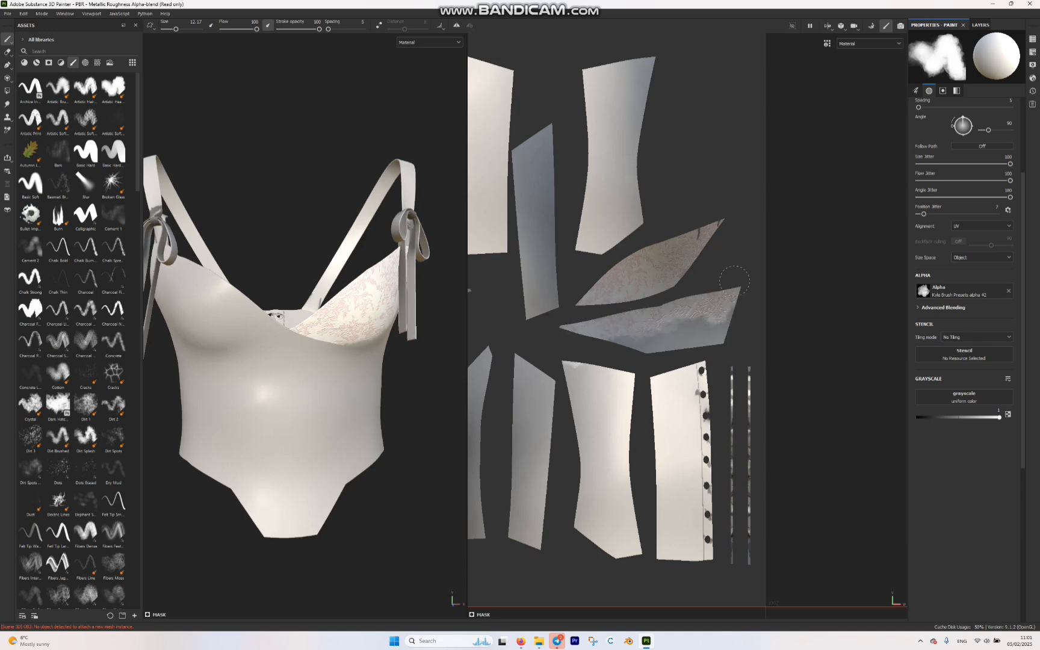
pyautogui.scroll(-3, 729, 321)
pyautogui.scroll(3, 346, 241)
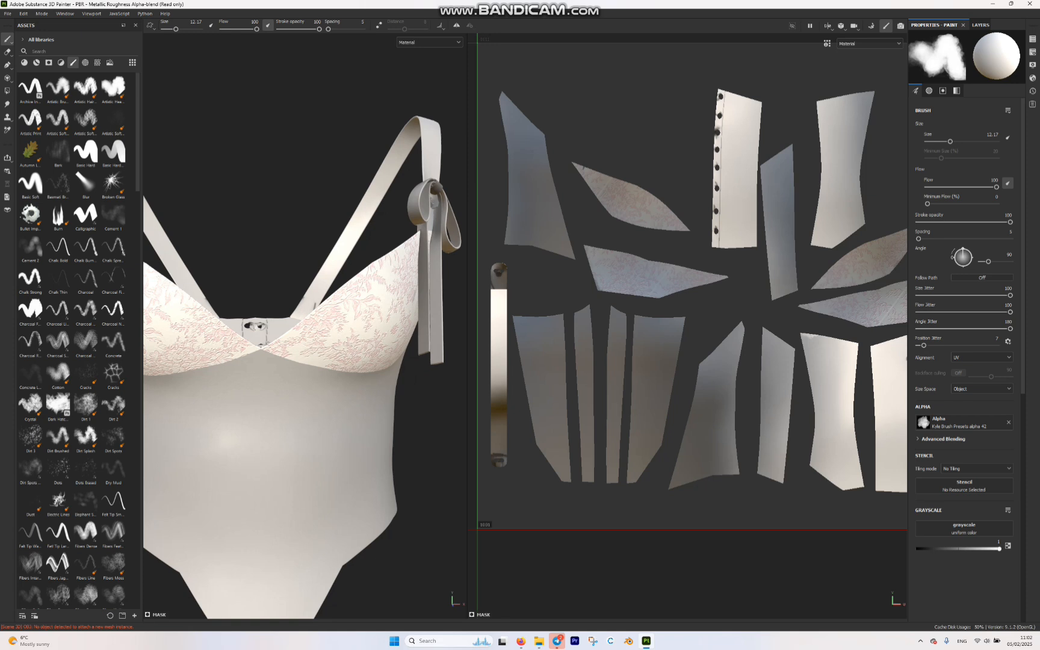
# Set the floral fill layer's UV tiling to about -2.6 and rotation to about 4.5, and shift its offset slightly
pyautogui.click(971, 24)
pyautogui.click(925, 55)
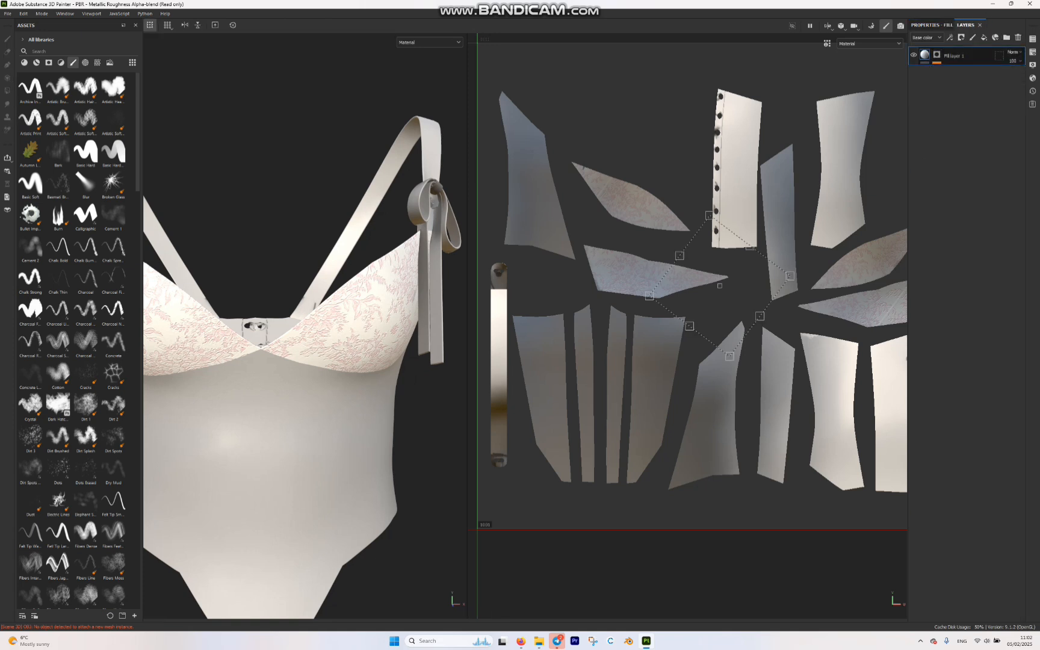
pyautogui.click(931, 25)
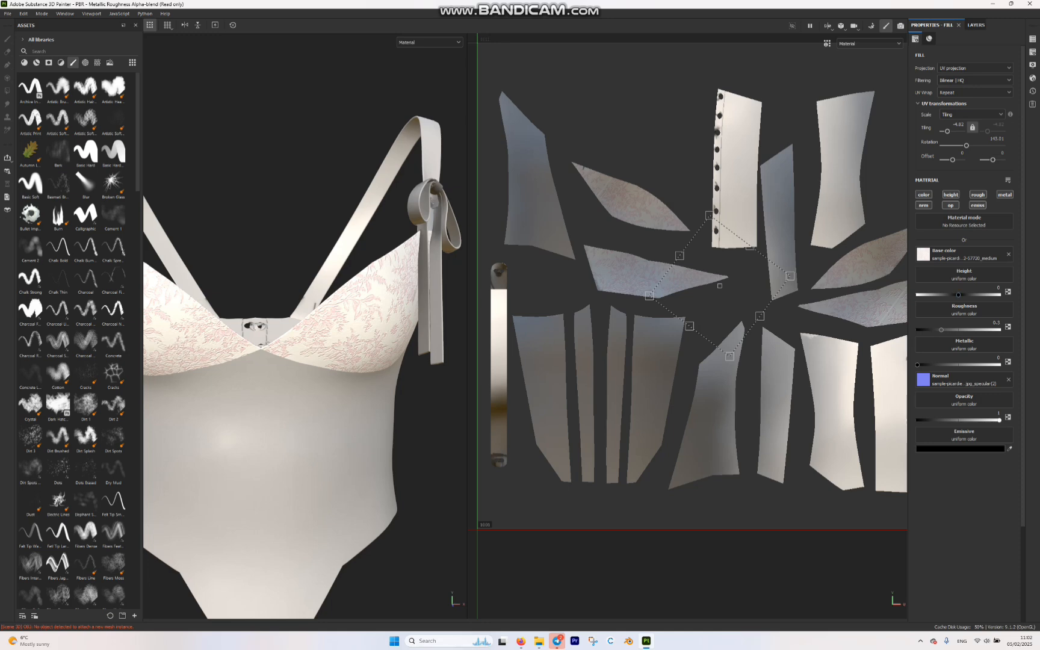
pyautogui.moveTo(947, 132)
pyautogui.mouseDown()
pyautogui.moveTo(963, 131)
pyautogui.moveTo(950, 131)
pyautogui.mouseUp()
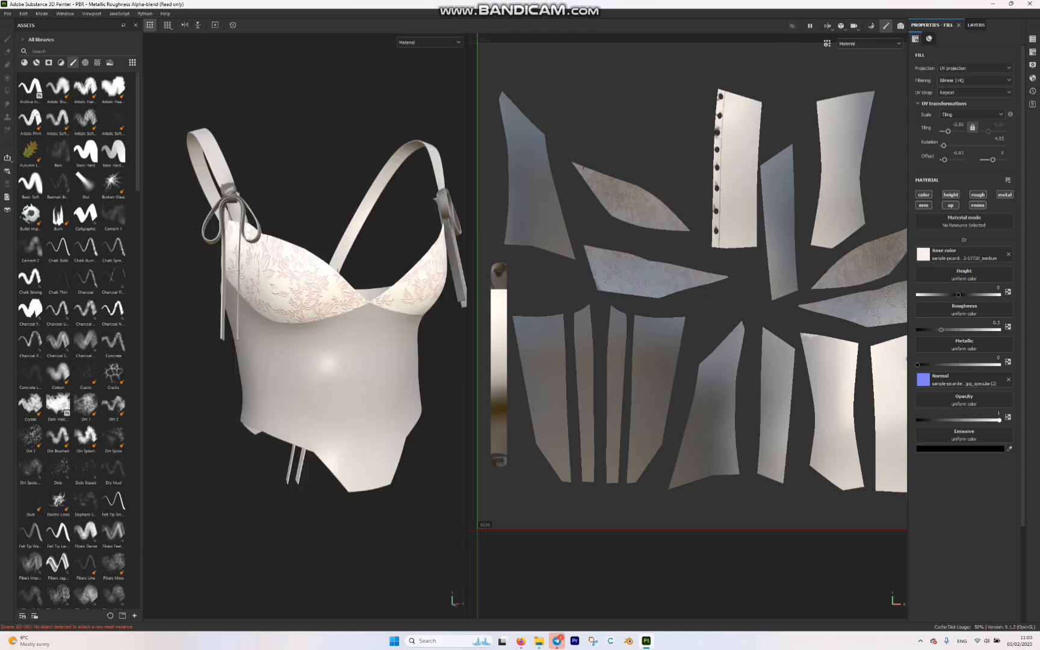
# Apply the Fabric Cotton Jersey material to the corset as a new layer above the floral fill layer
pyautogui.click(976, 24)
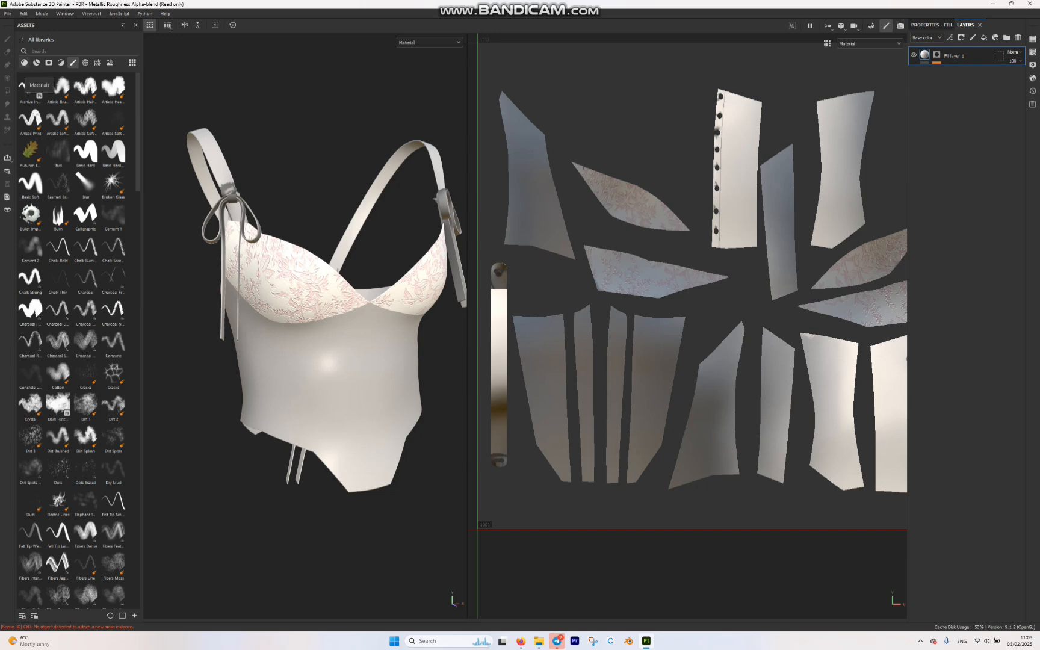
pyautogui.click(24, 62)
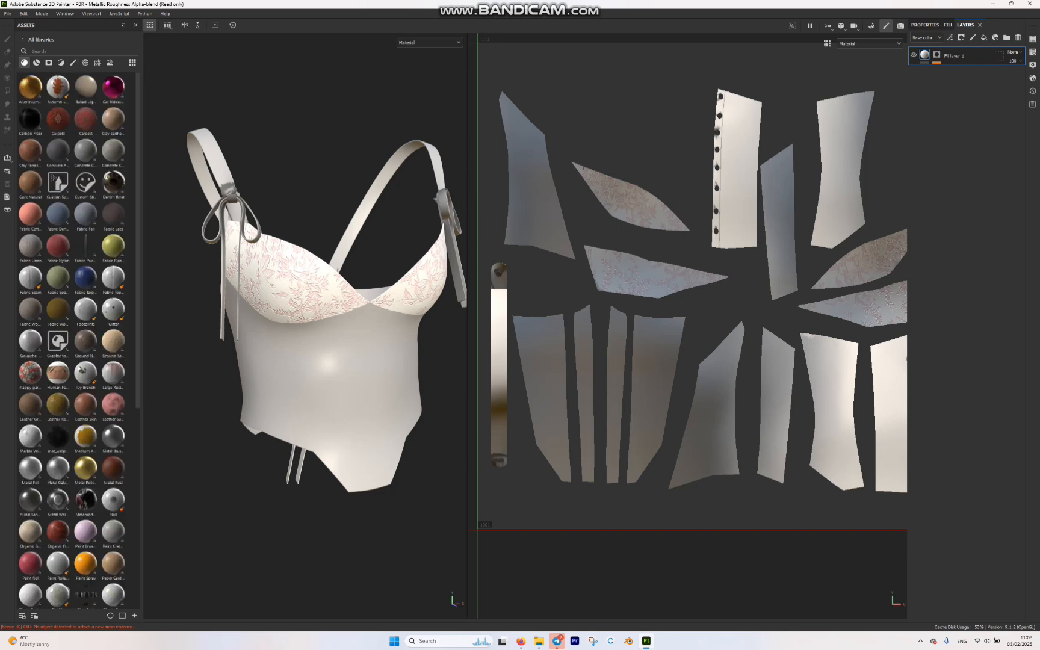
pyautogui.moveTo(30, 214)
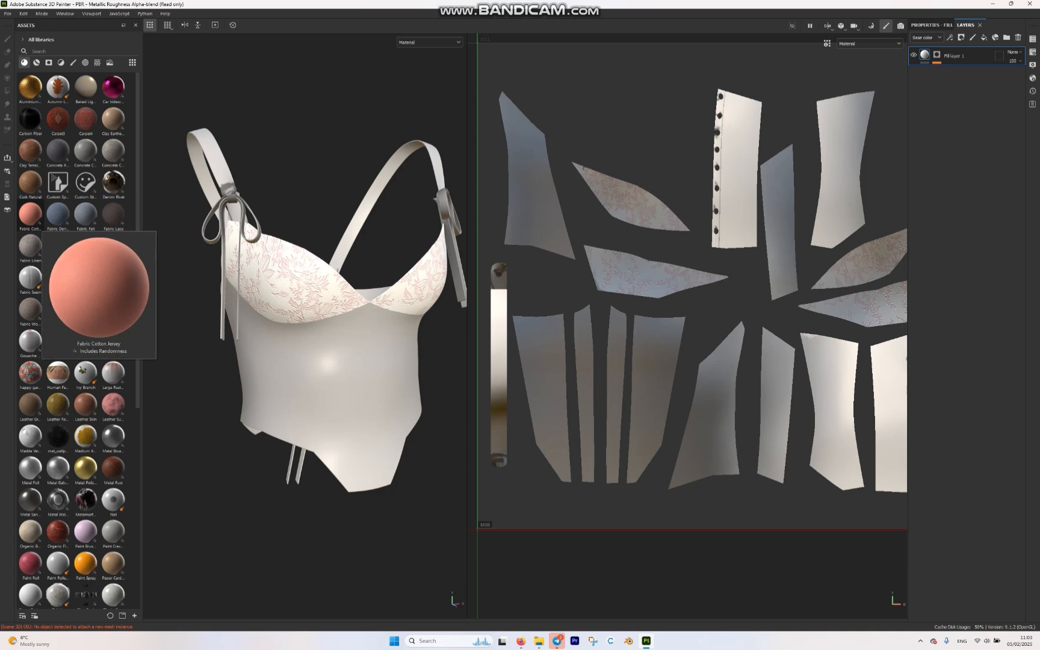
pyautogui.moveTo(31, 215); pyautogui.dragTo(295, 313)
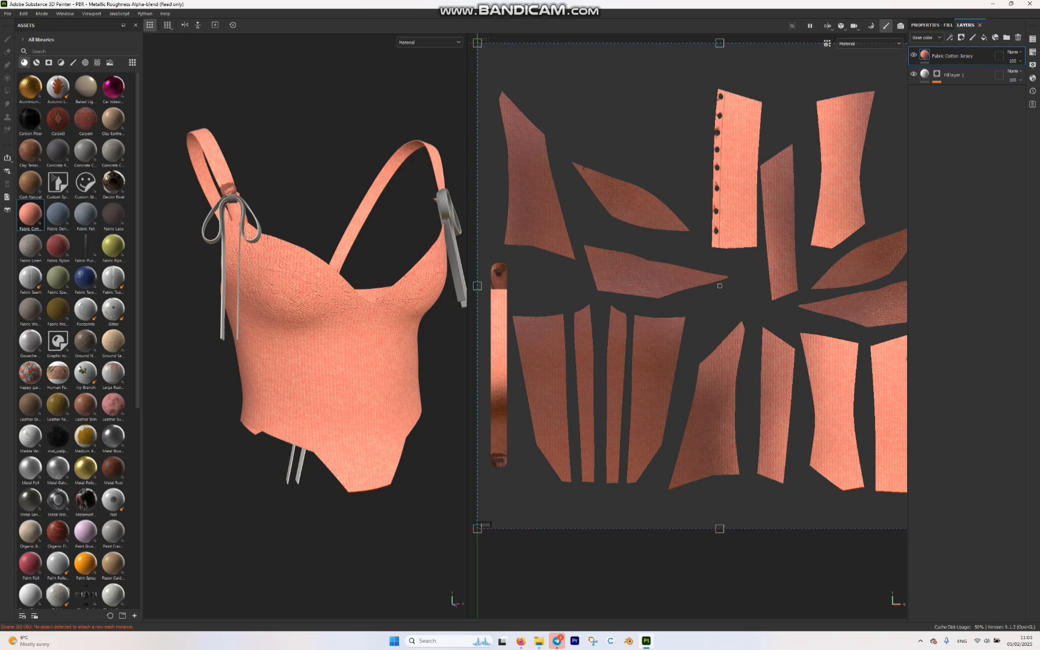
pyautogui.scroll(3, 392, 295)
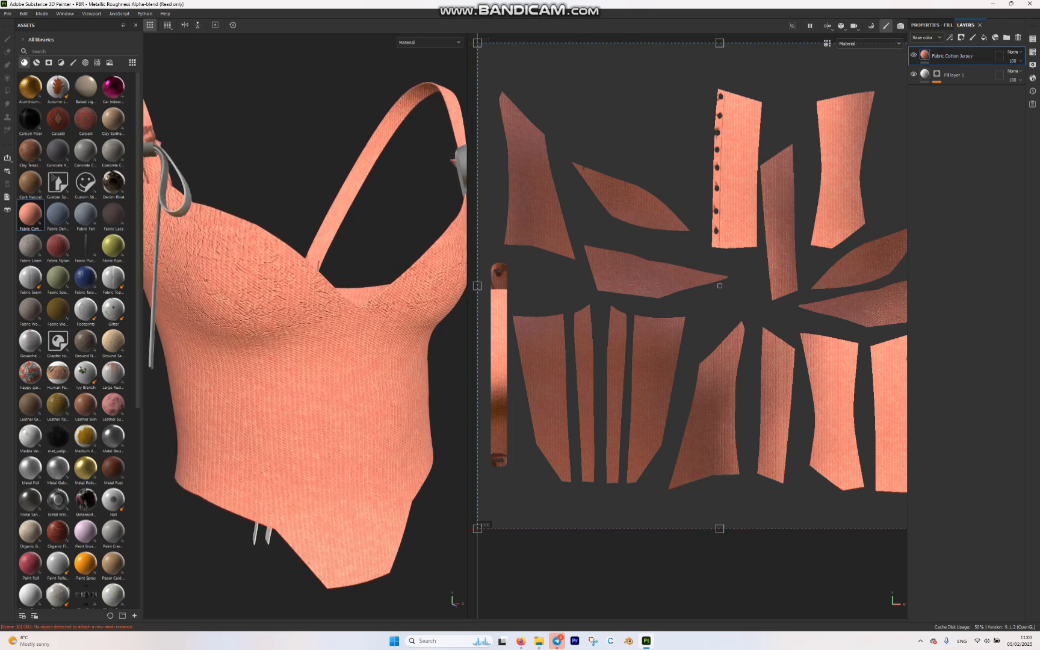
pyautogui.scroll(-2, 391, 295)
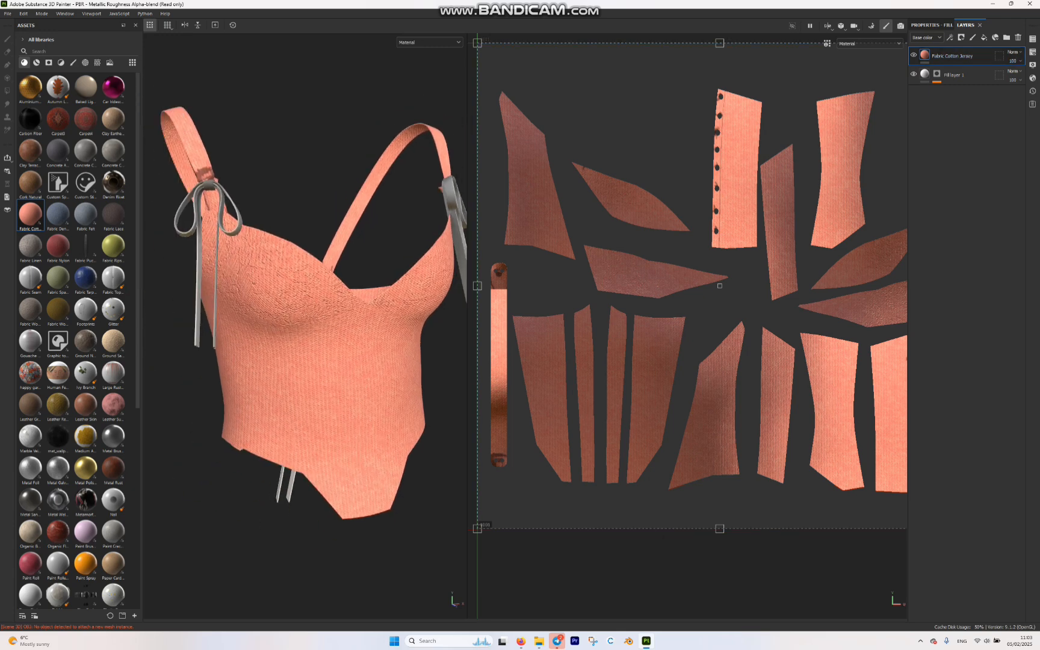
pyautogui.keyDown('alt'); pyautogui.moveTo(374, 301); pyautogui.dragTo(298, 300); pyautogui.keyUp('alt')
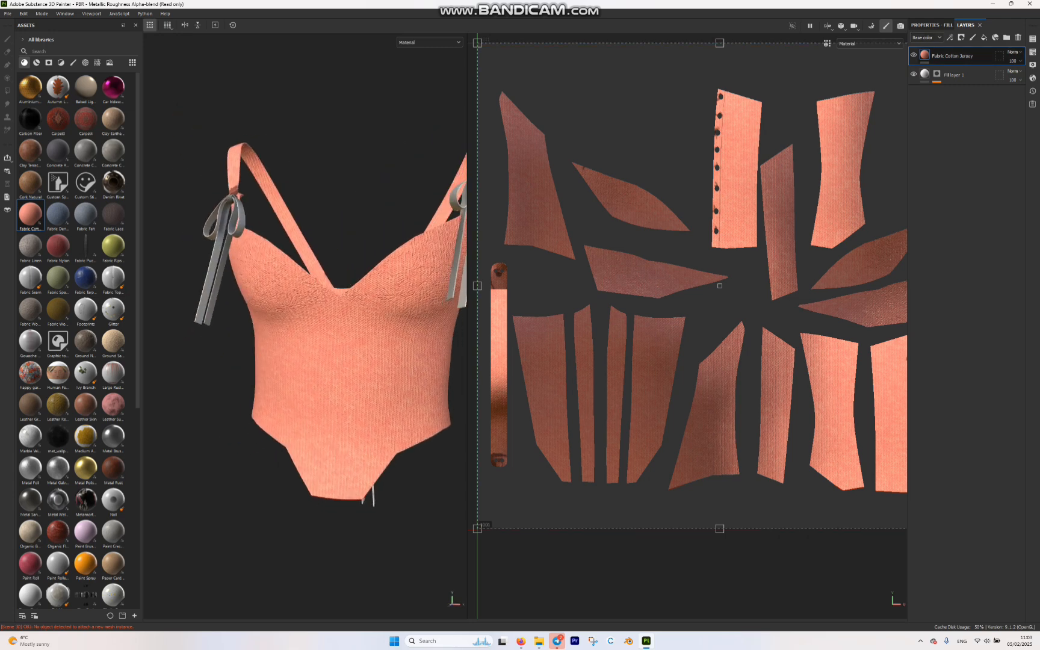
# Add a white mask to the Fabric Cotton Jersey layer and prepare a brush with grayscale 0 for painting it
pyautogui.rightClick(958, 55)
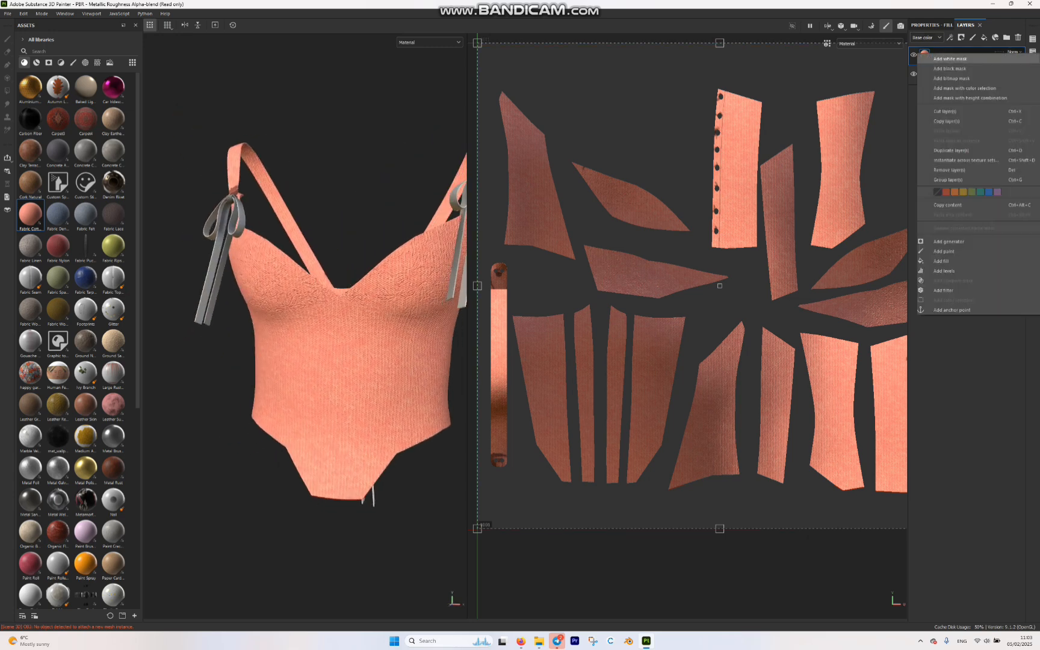
pyautogui.click(951, 58)
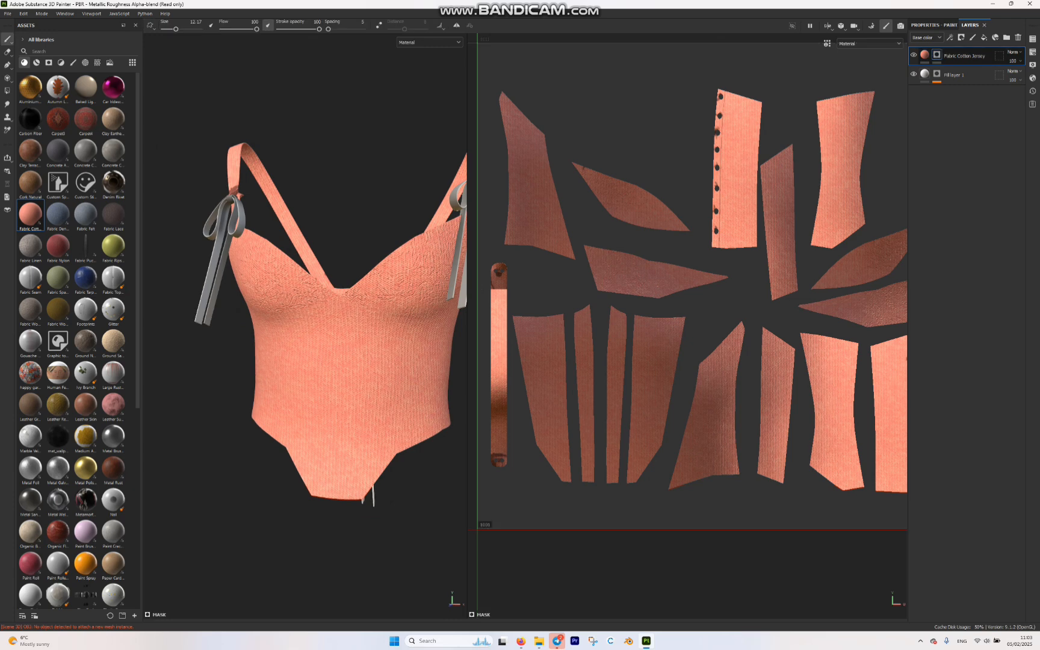
pyautogui.rightClick(958, 55)
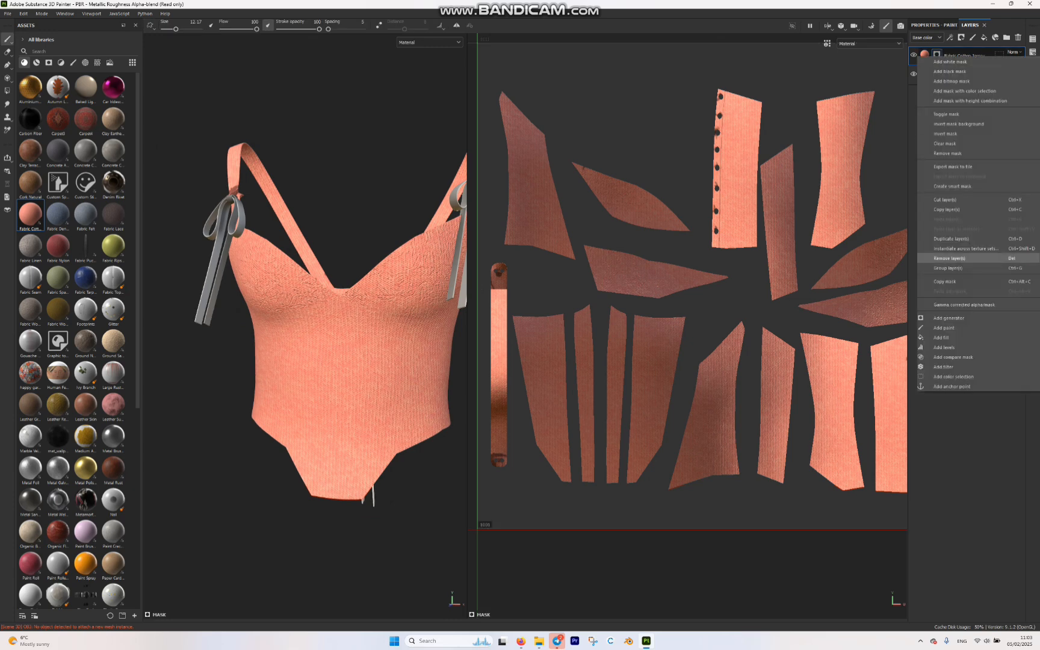
pyautogui.click(942, 338)
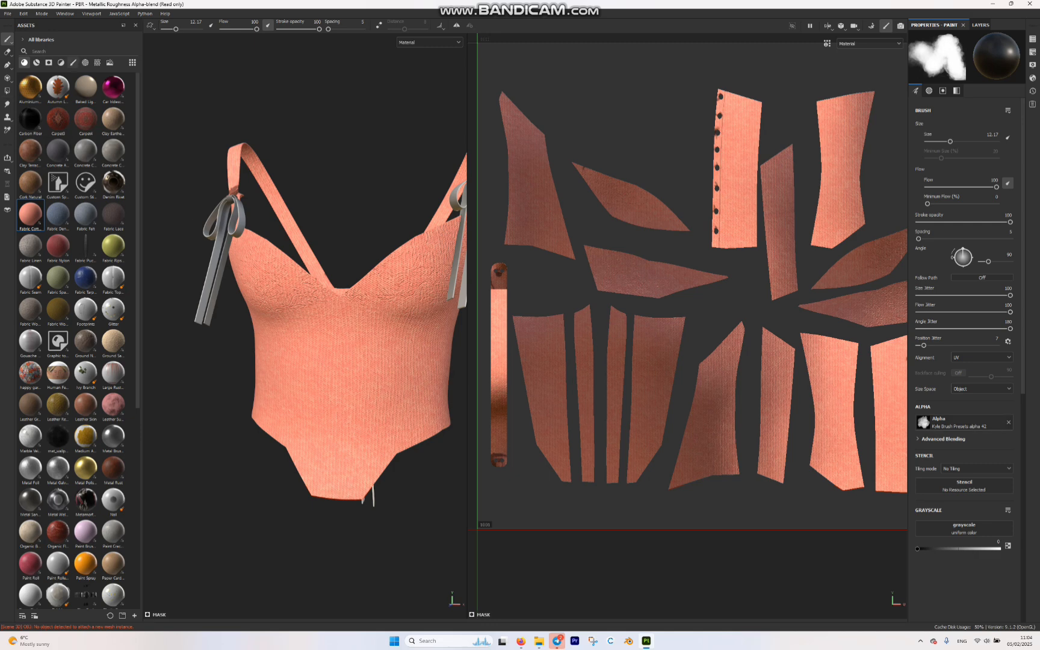
pyautogui.click(73, 62)
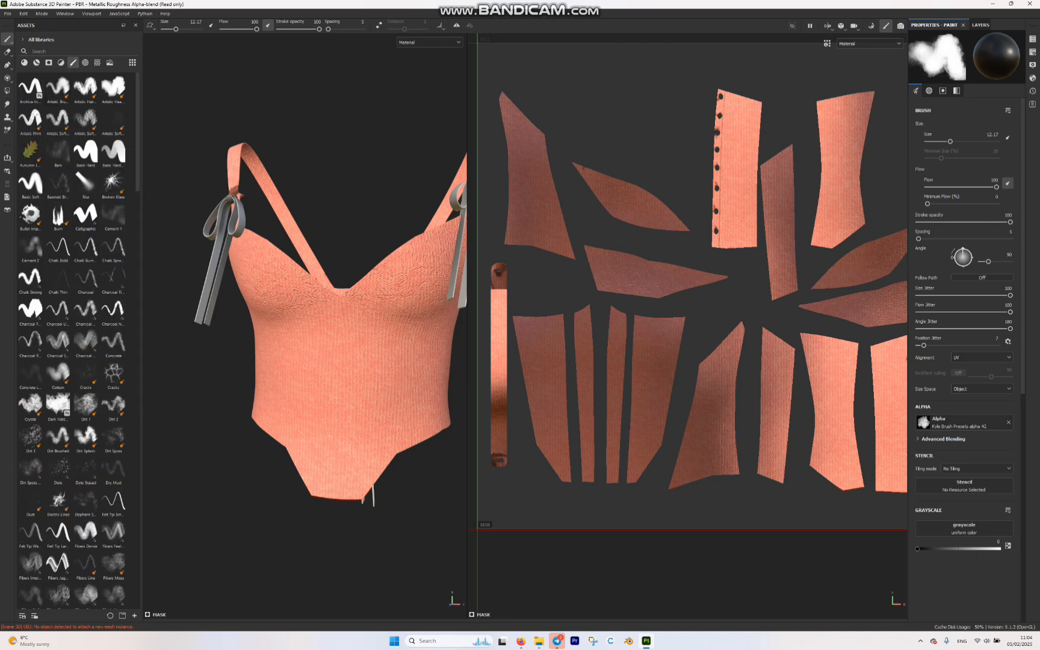
# Paint black on the jersey layer's mask over all the bust cup pieces to uncover the floral fabric
pyautogui.scroll(2, 610, 265)
pyautogui.scroll(2, 589, 280)
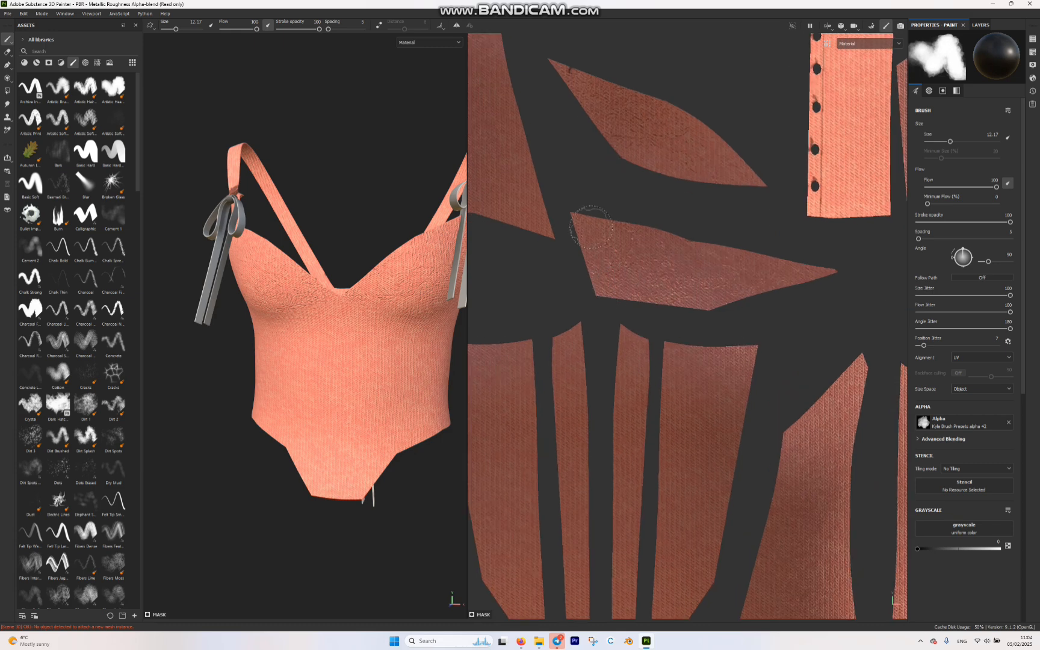
pyautogui.moveTo(586, 205)
pyautogui.mouseDown()
pyautogui.moveTo(611, 277)
pyautogui.moveTo(594, 195)
pyautogui.mouseUp()
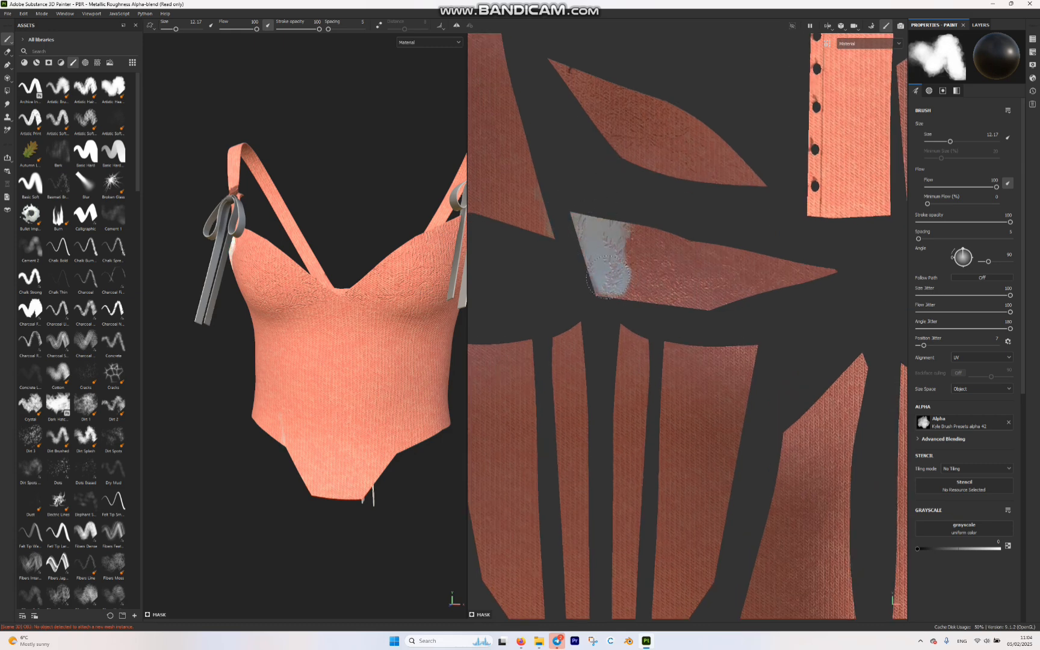
pyautogui.keyDown('alt'); pyautogui.moveTo(354, 281); pyautogui.dragTo(434, 286); pyautogui.keyUp('alt')
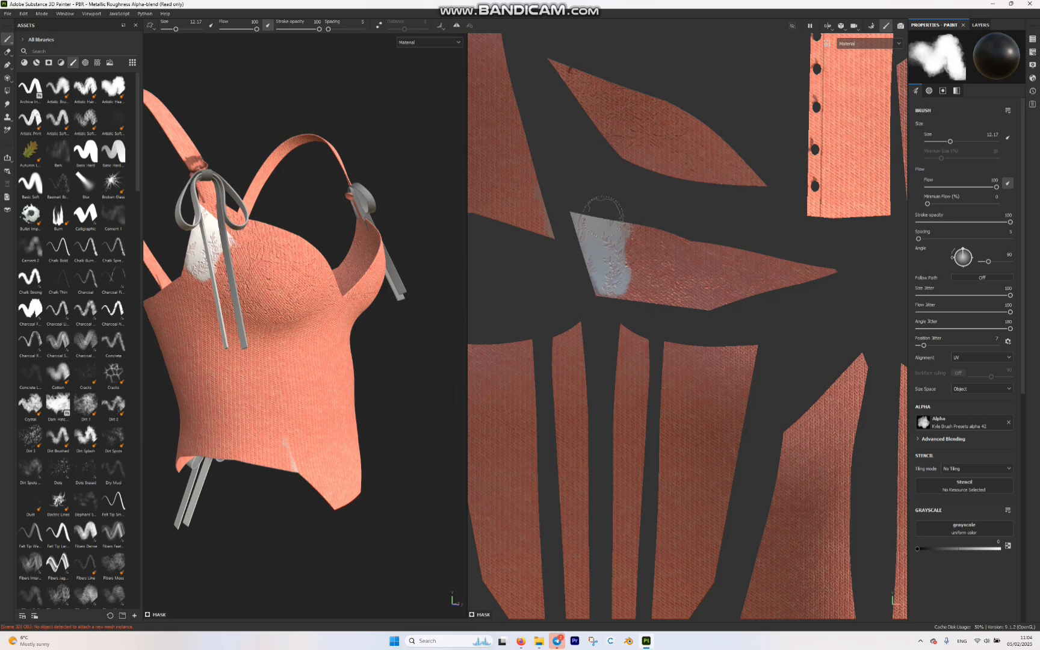
pyautogui.moveTo(626, 238)
pyautogui.mouseDown()
pyautogui.moveTo(654, 260)
pyautogui.moveTo(828, 270)
pyautogui.moveTo(669, 288)
pyautogui.moveTo(751, 292)
pyautogui.moveTo(741, 278)
pyautogui.moveTo(722, 303)
pyautogui.moveTo(770, 286)
pyautogui.moveTo(668, 301)
pyautogui.moveTo(721, 295)
pyautogui.moveTo(615, 291)
pyautogui.moveTo(604, 279)
pyautogui.mouseUp()
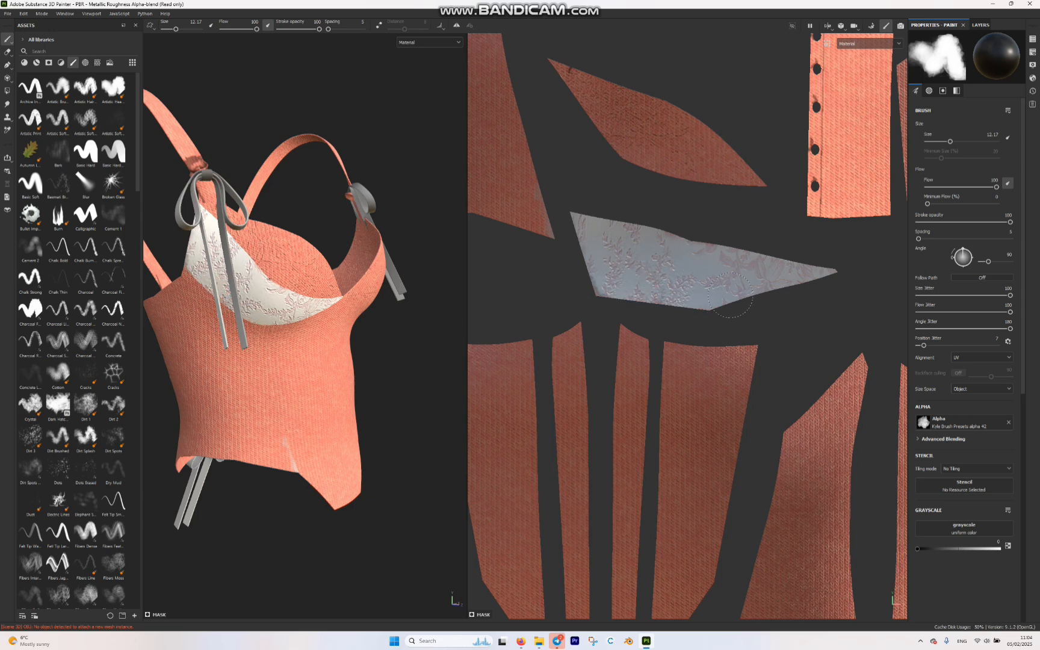
pyautogui.moveTo(731, 295)
pyautogui.mouseDown()
pyautogui.moveTo(739, 204)
pyautogui.moveTo(678, 141)
pyautogui.moveTo(623, 130)
pyautogui.moveTo(646, 148)
pyautogui.moveTo(553, 63)
pyautogui.mouseUp()
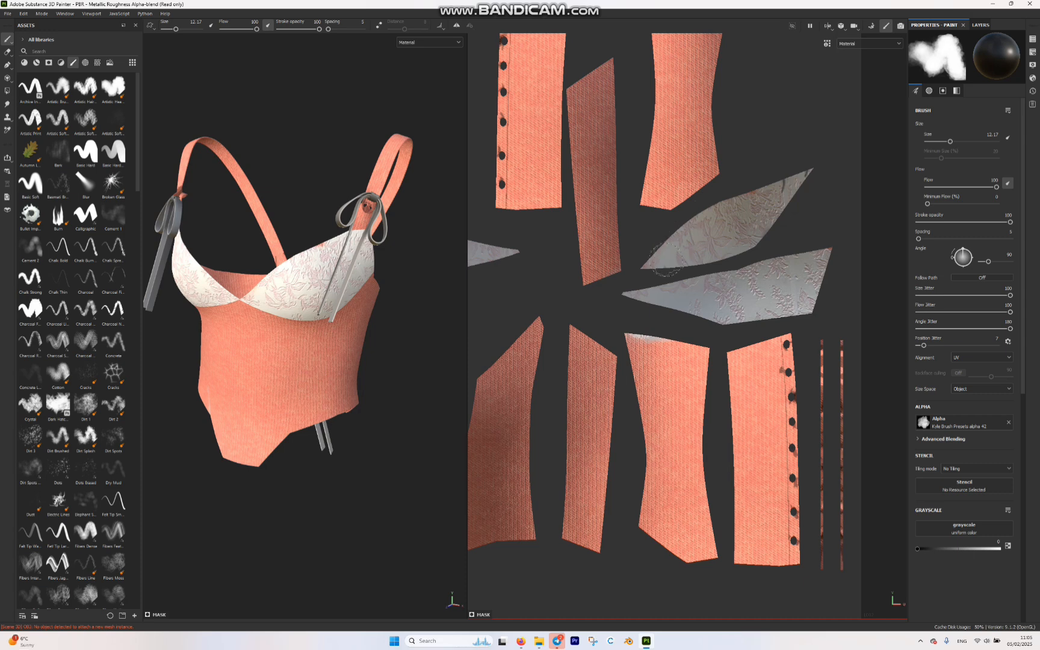
# Erase the stray mask paint from the upper edge of the front body panel beneath the cup
pyautogui.moveTo(669, 340)
pyautogui.mouseDown()
pyautogui.moveTo(651, 334)
pyautogui.moveTo(687, 347)
pyautogui.moveTo(667, 360)
pyautogui.moveTo(669, 337)
pyautogui.moveTo(693, 367)
pyautogui.moveTo(668, 339)
pyautogui.moveTo(683, 370)
pyautogui.moveTo(671, 336)
pyautogui.moveTo(685, 329)
pyautogui.mouseUp()
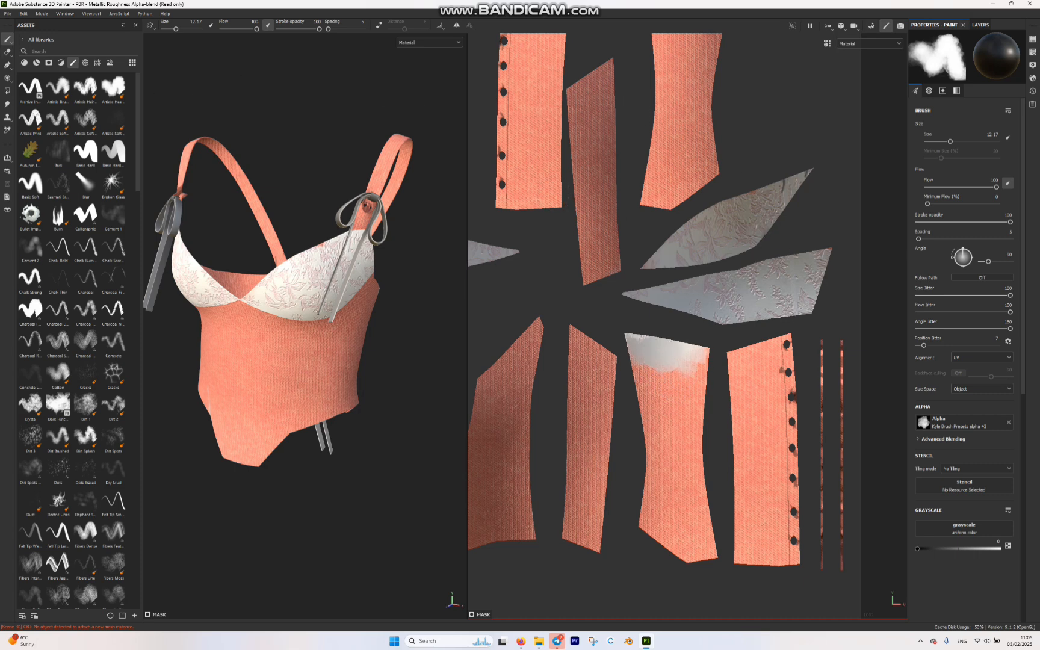
pyautogui.click(7, 52)
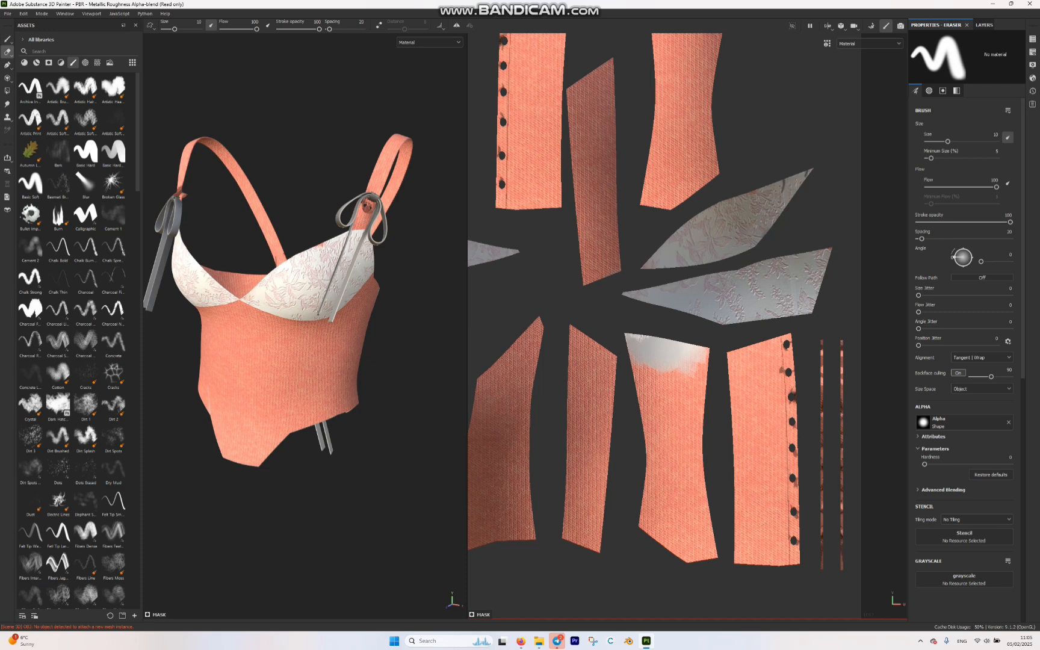
pyautogui.moveTo(692, 367)
pyautogui.mouseDown()
pyautogui.moveTo(635, 366)
pyautogui.moveTo(689, 359)
pyautogui.moveTo(638, 353)
pyautogui.moveTo(689, 355)
pyautogui.moveTo(630, 339)
pyautogui.mouseUp()
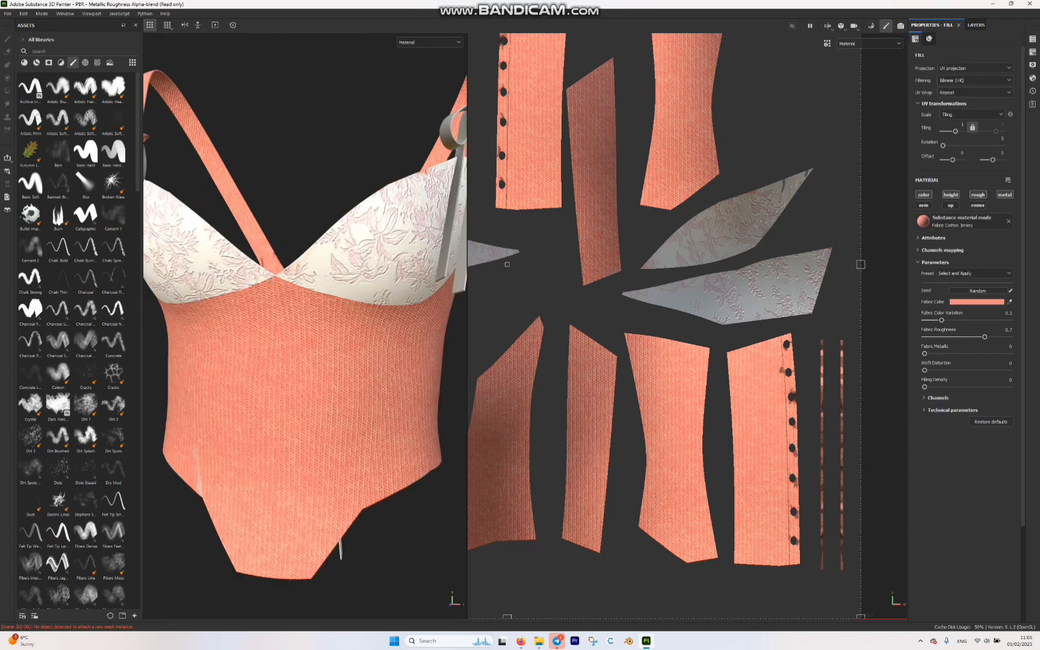
# Change the Fabric Cotton Jersey layer's fabric color to the paler pink E5AEA7
pyautogui.click(977, 302)
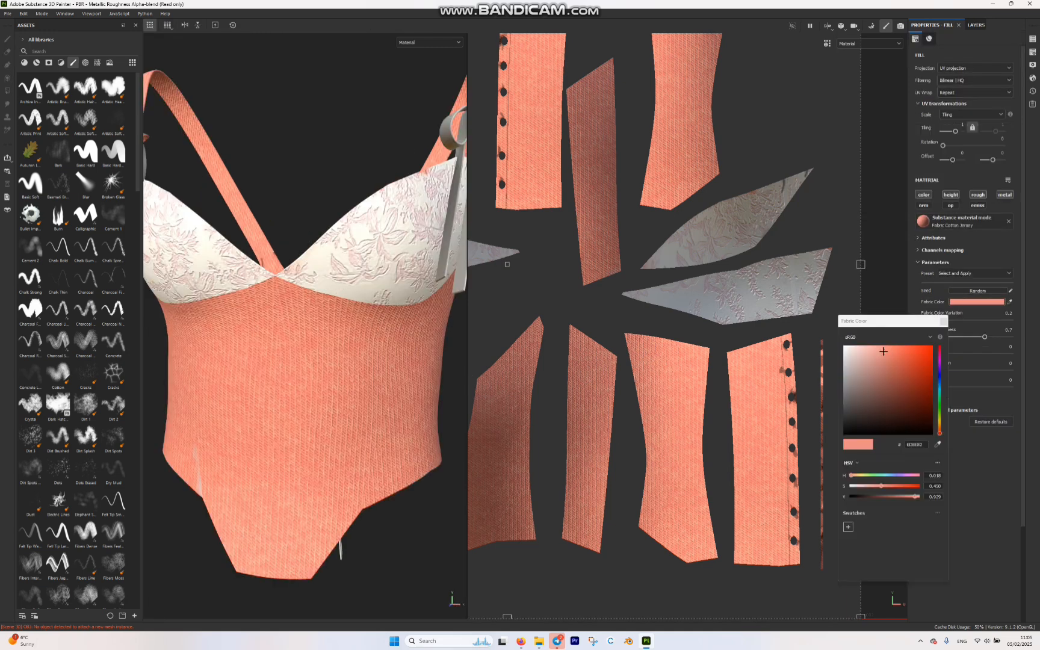
pyautogui.click(865, 356)
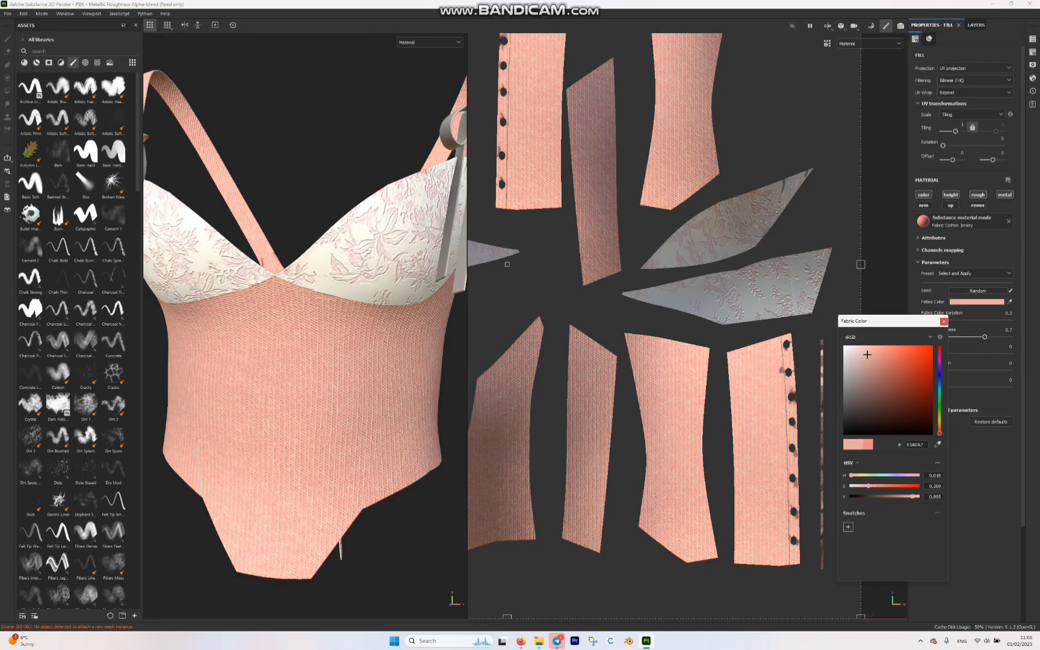
# Shift the Fabric Cotton Jersey layer's fabric color to a slightly less saturated, paler pink
pyautogui.moveTo(866, 356); pyautogui.dragTo(862, 357)
pyautogui.click(944, 321)
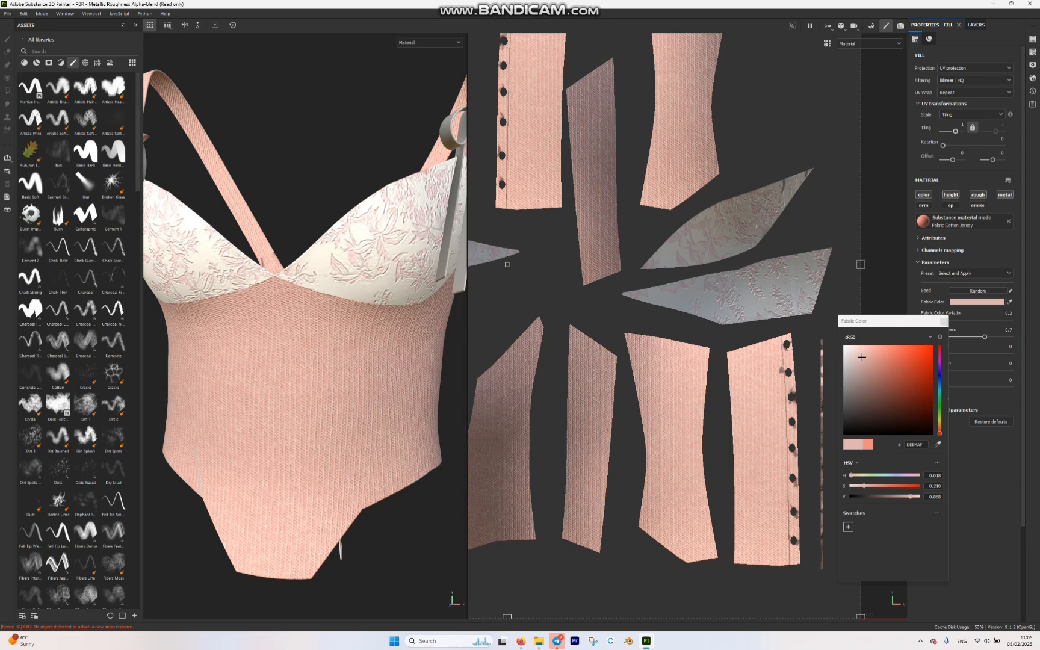
pyautogui.click(944, 322)
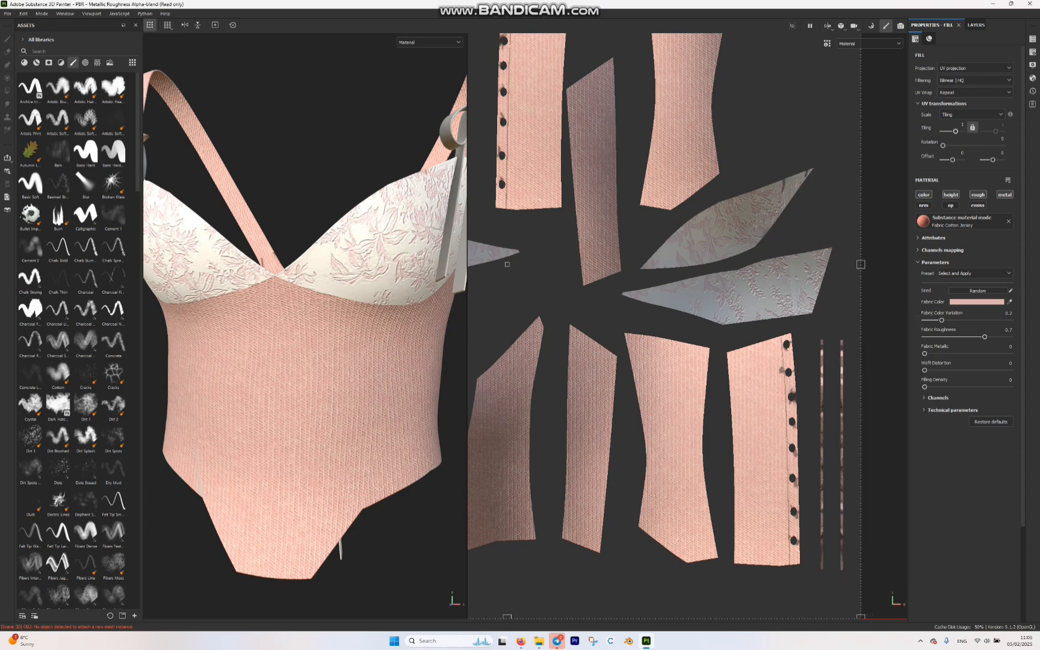
# Set the jersey layer's UV tiling to -2.11 and check the finer weave on the whole corset
pyautogui.moveTo(956, 131); pyautogui.dragTo(949, 131)
pyautogui.scroll(2, 304, 325)
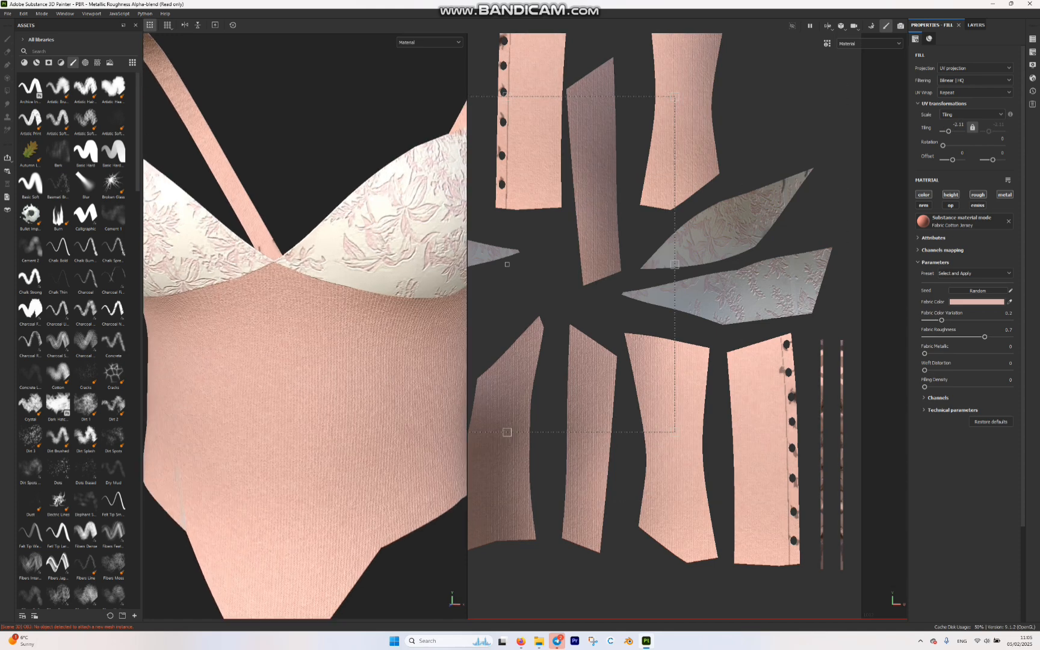
pyautogui.scroll(-6, 304, 325)
pyautogui.keyDown('alt'); pyautogui.moveTo(289, 337); pyautogui.dragTo(292, 313); pyautogui.keyUp('alt')
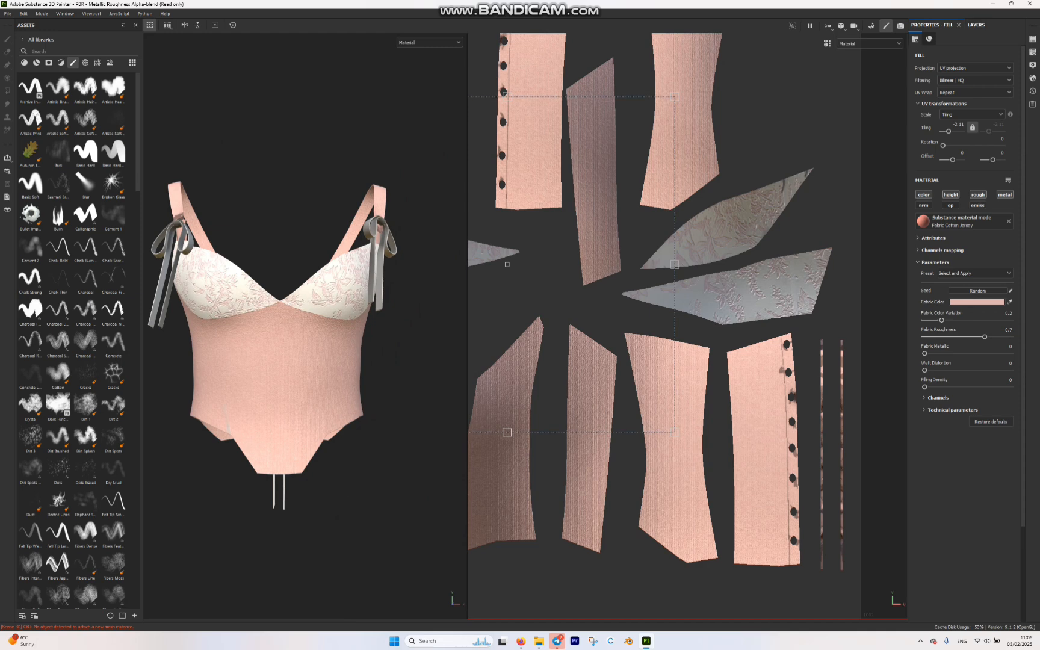
# Add a new paint layer above Fabric Cotton Jersey and remove the Shape alpha from its brush
pyautogui.click(976, 25)
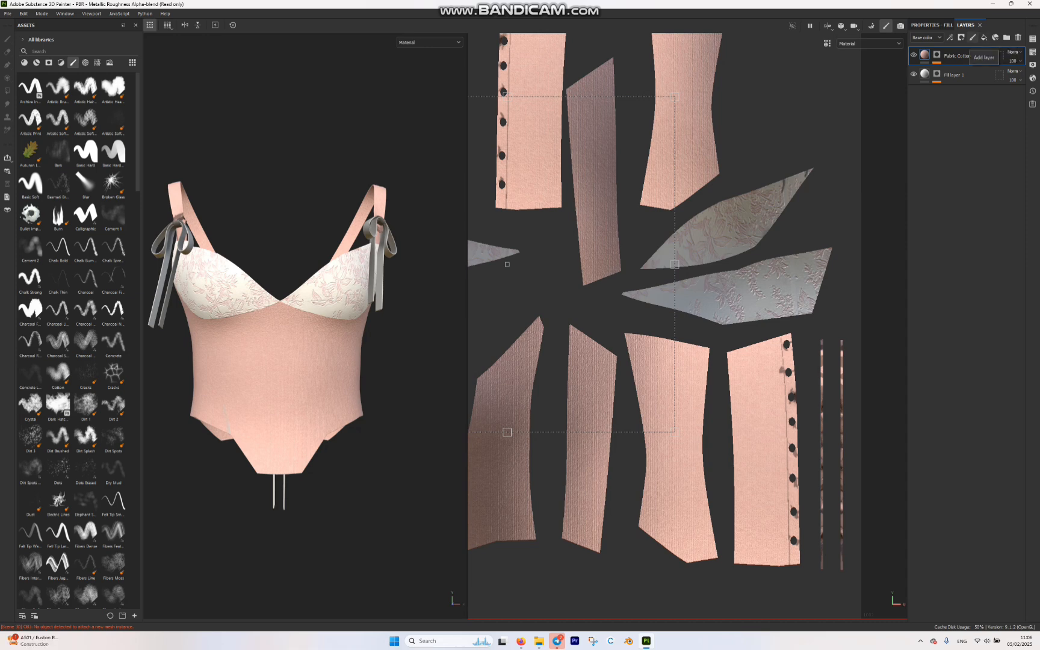
pyautogui.click(973, 37)
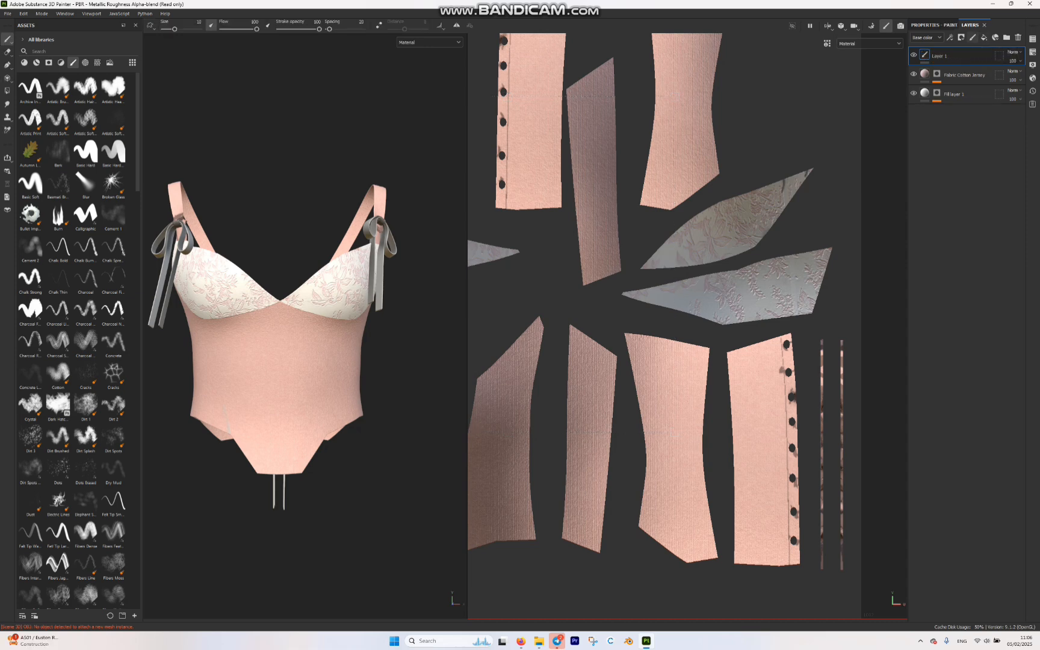
pyautogui.click(933, 24)
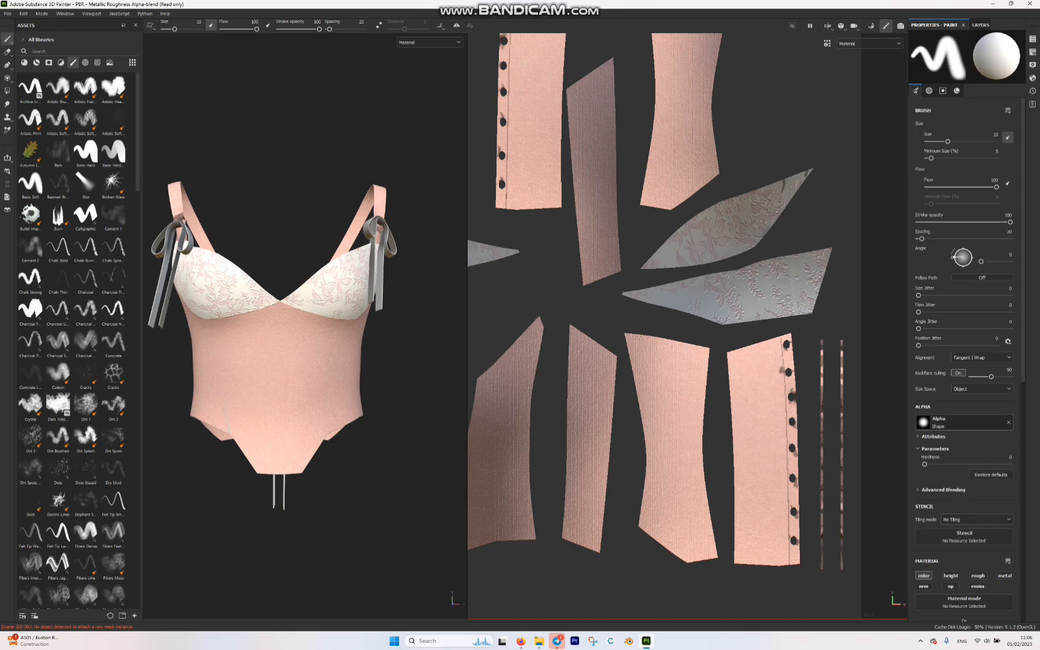
pyautogui.click(1009, 422)
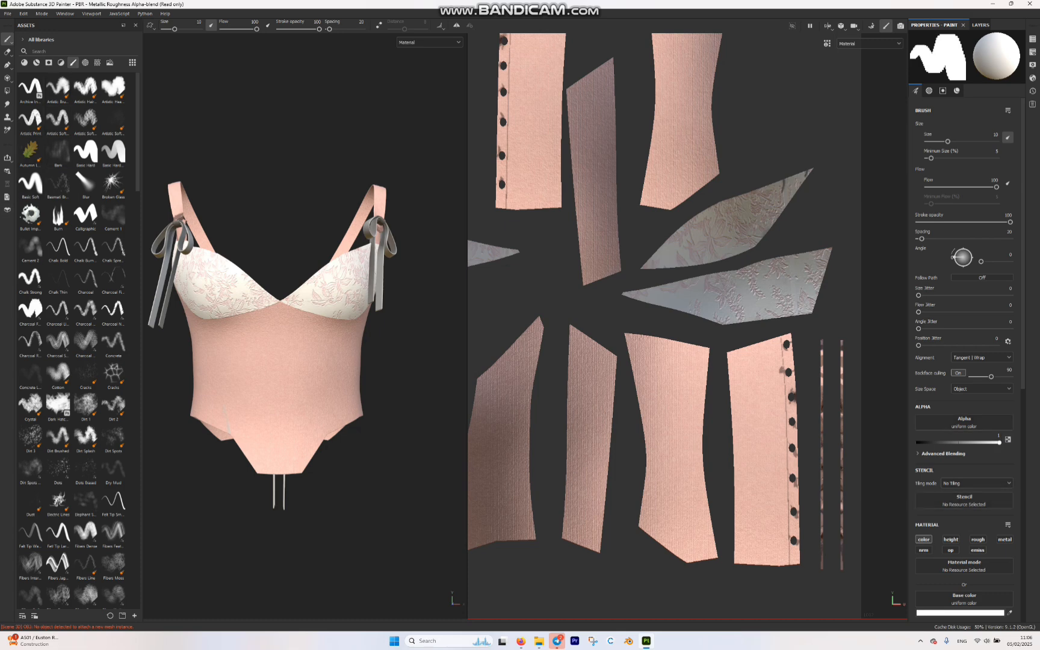
# Search the brush library for "stich" and choose the Stitches Straight brush
pyautogui.click(54, 51)
pyautogui.write('sti')
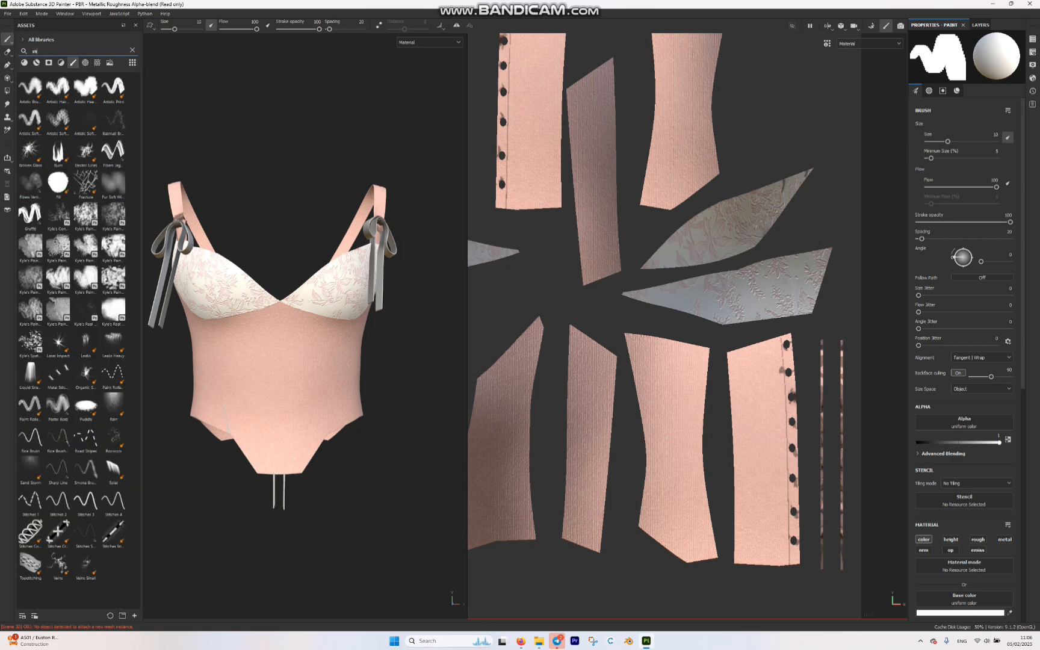
pyautogui.write('ch')
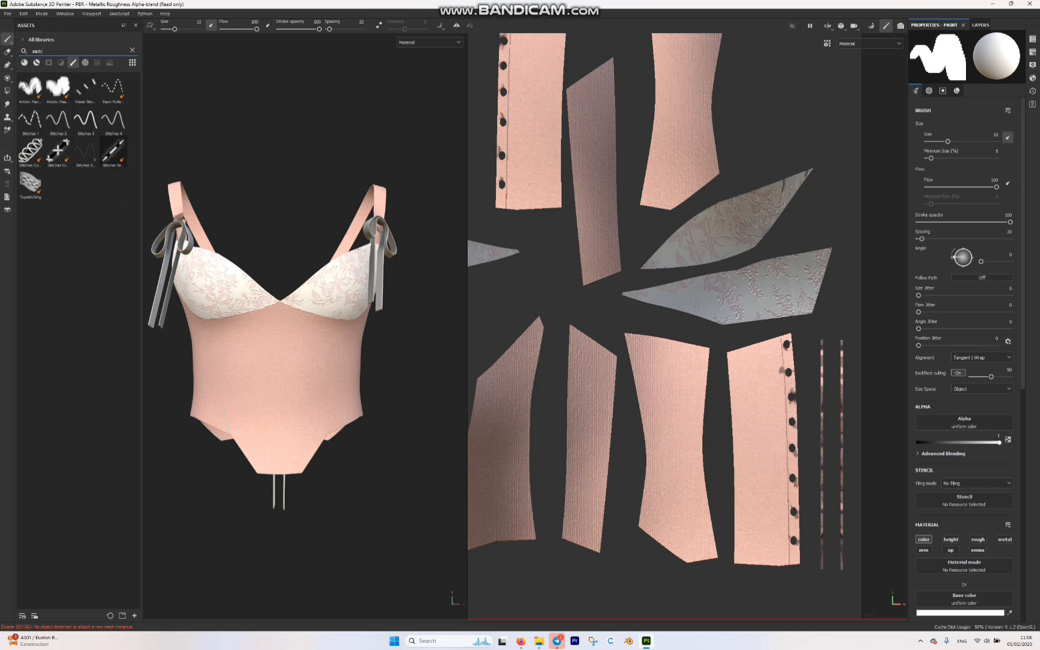
pyautogui.click(115, 148)
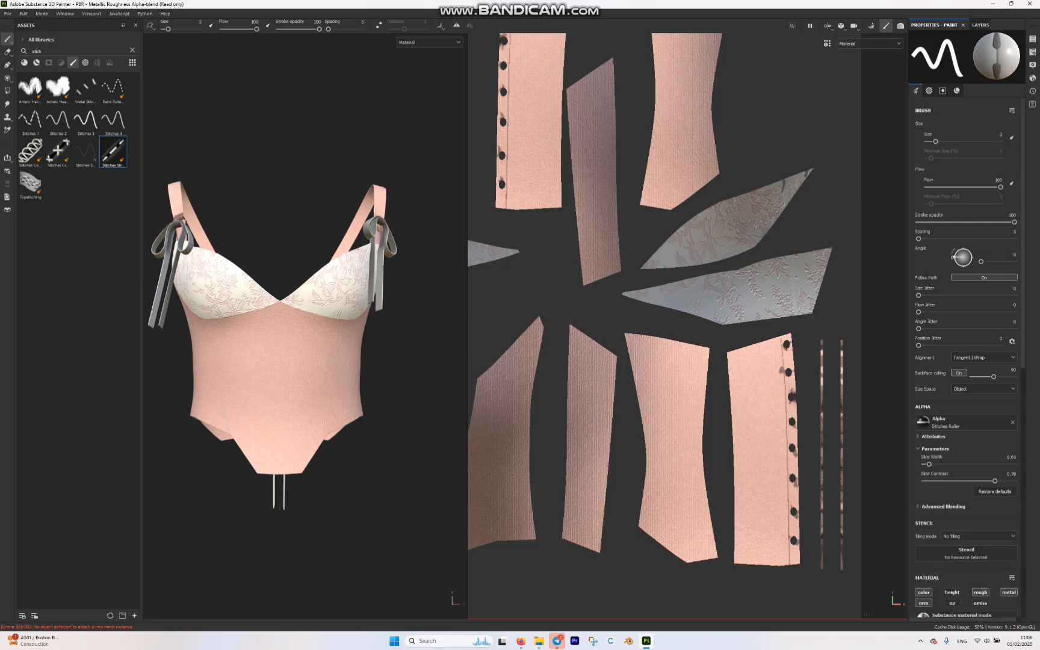
# Set the stitch brush's alignment to UV and its material base color to light pink FEAFAF
pyautogui.scroll(2, 584, 169)
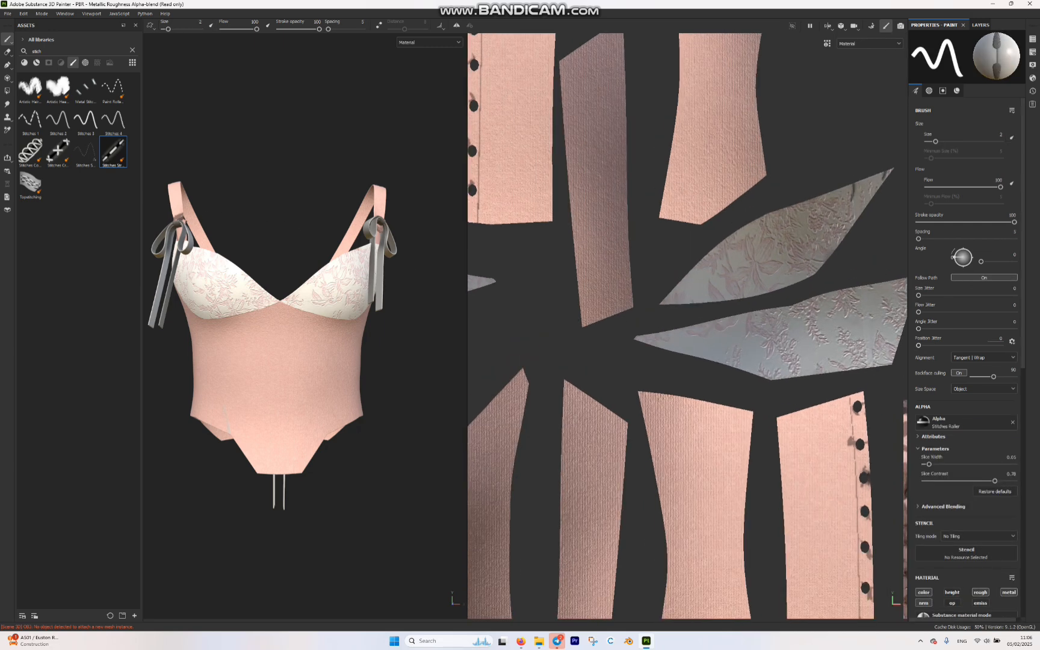
pyautogui.click(986, 357)
pyautogui.click(985, 391)
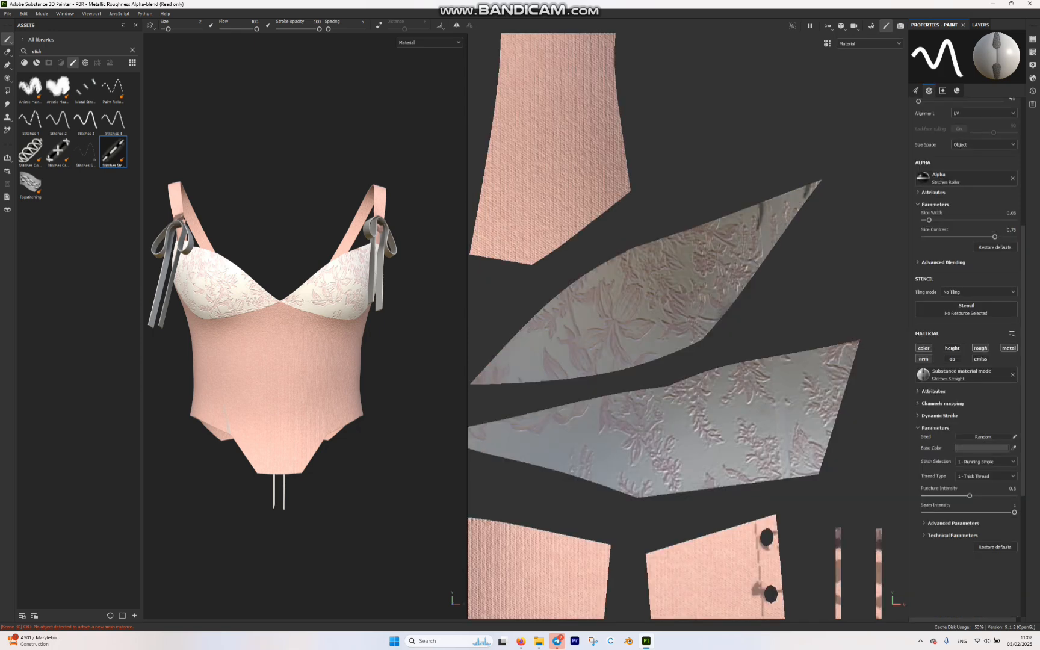
pyautogui.click(983, 448)
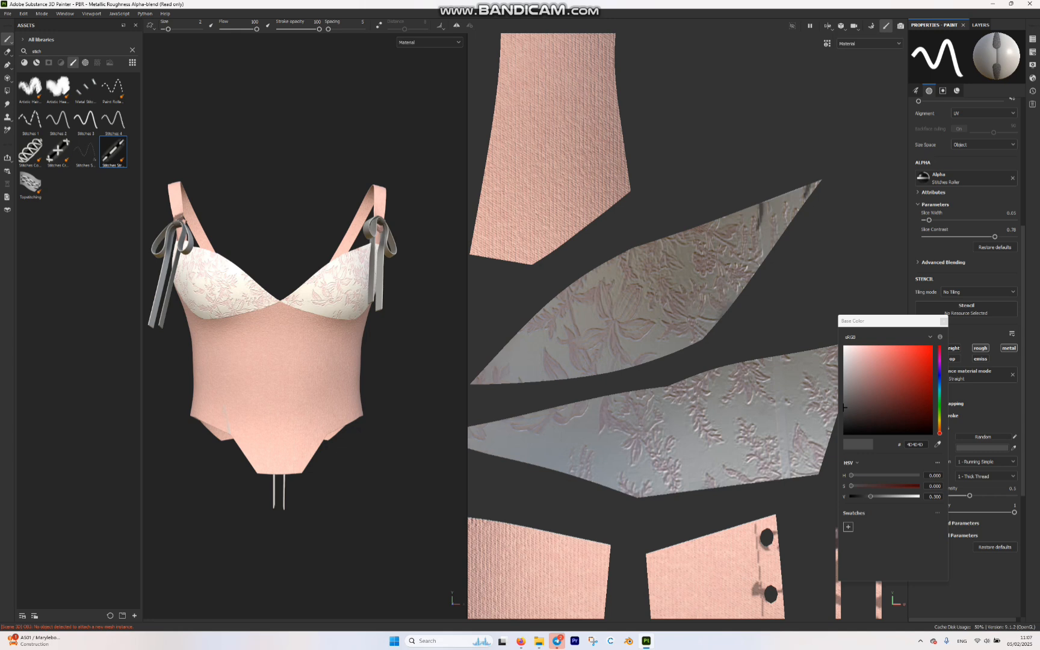
pyautogui.click(872, 346)
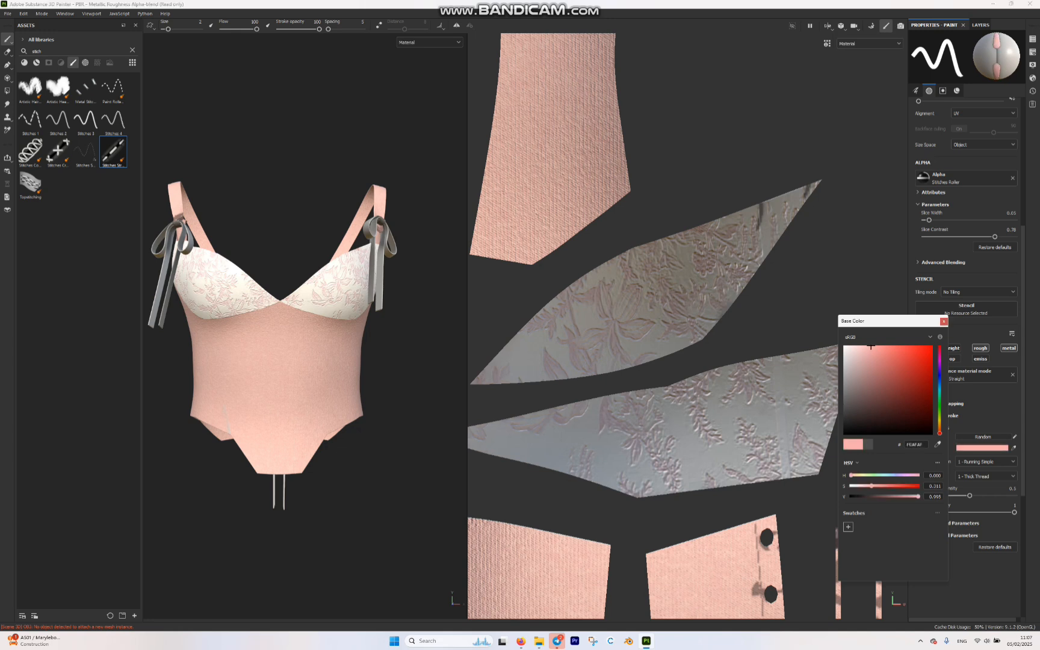
pyautogui.press('Escape')
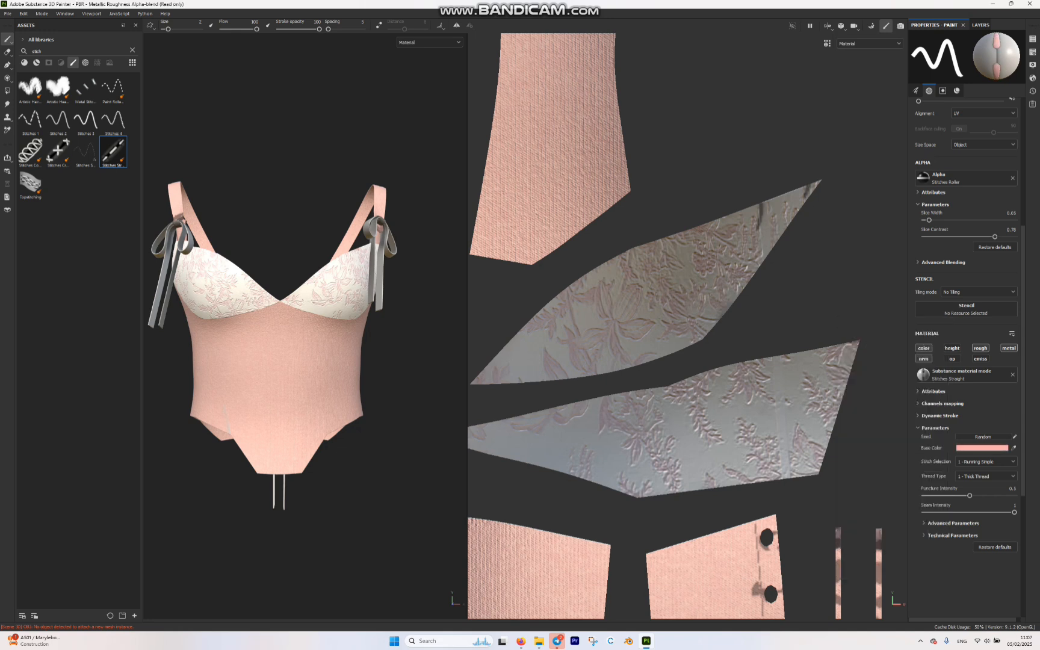
pyautogui.scroll(4, 963, 265)
pyautogui.scroll(2, 1013, 111)
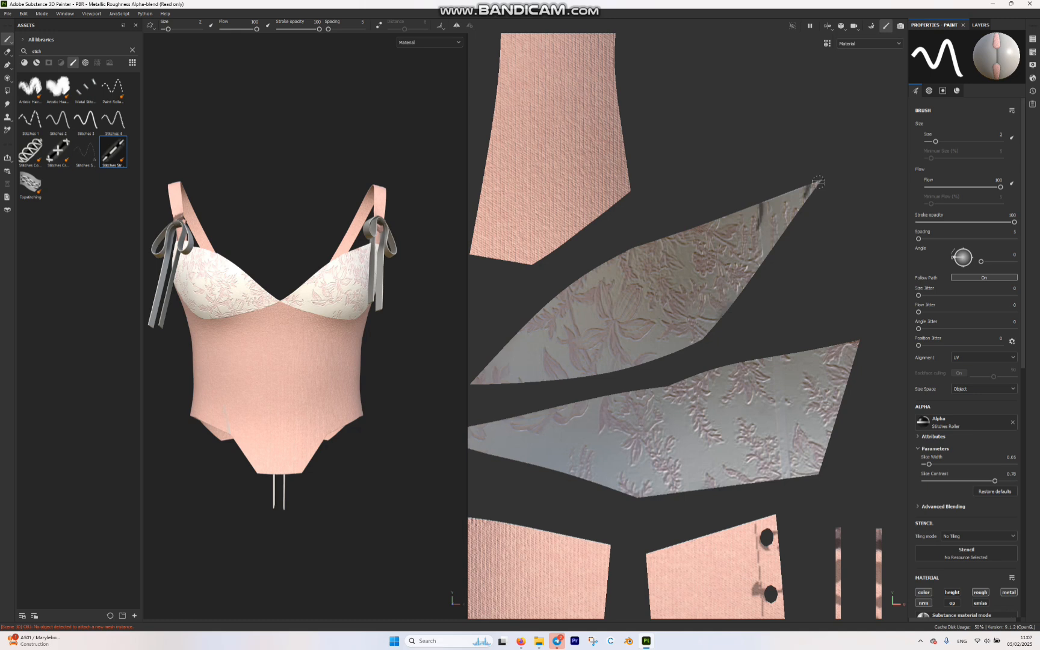
# Paint a line of straight stitches along the lower edge of the upper bust cup piece in the UV layout, using connected straight strokes
pyautogui.moveTo(780, 250); pyautogui.dragTo(806, 232, button='middle')
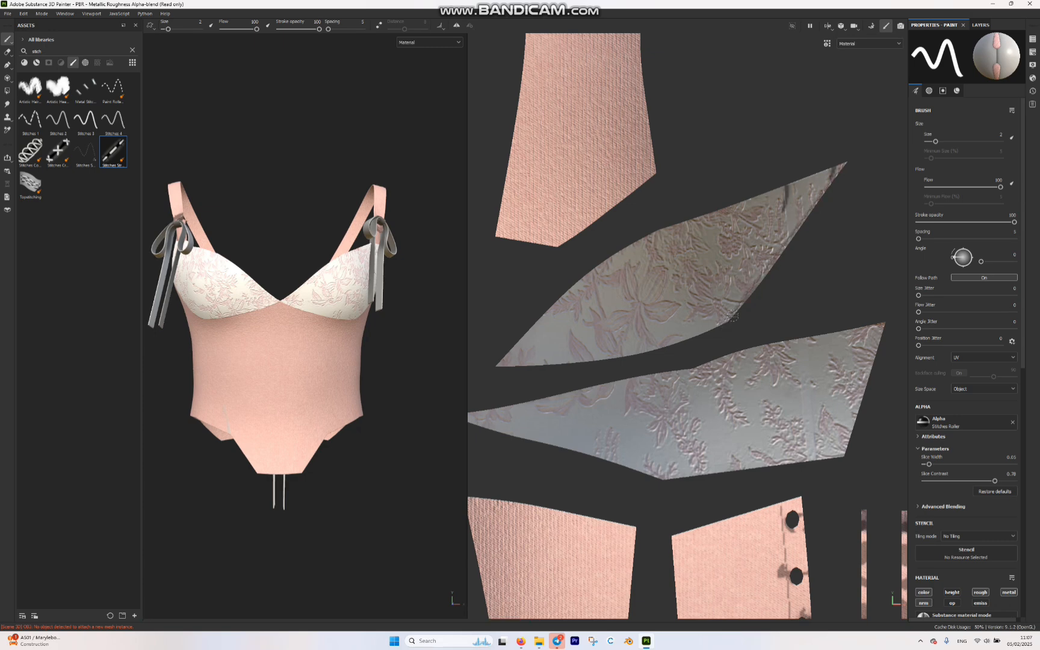
pyautogui.scroll(2, 761, 244)
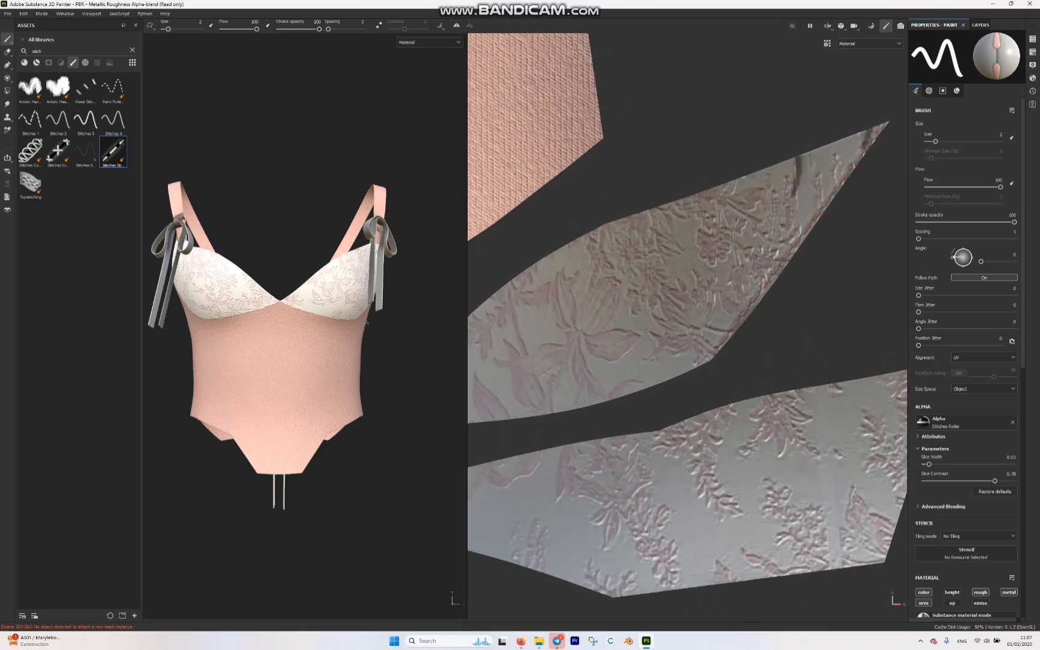
pyautogui.scroll(6, 367, 323)
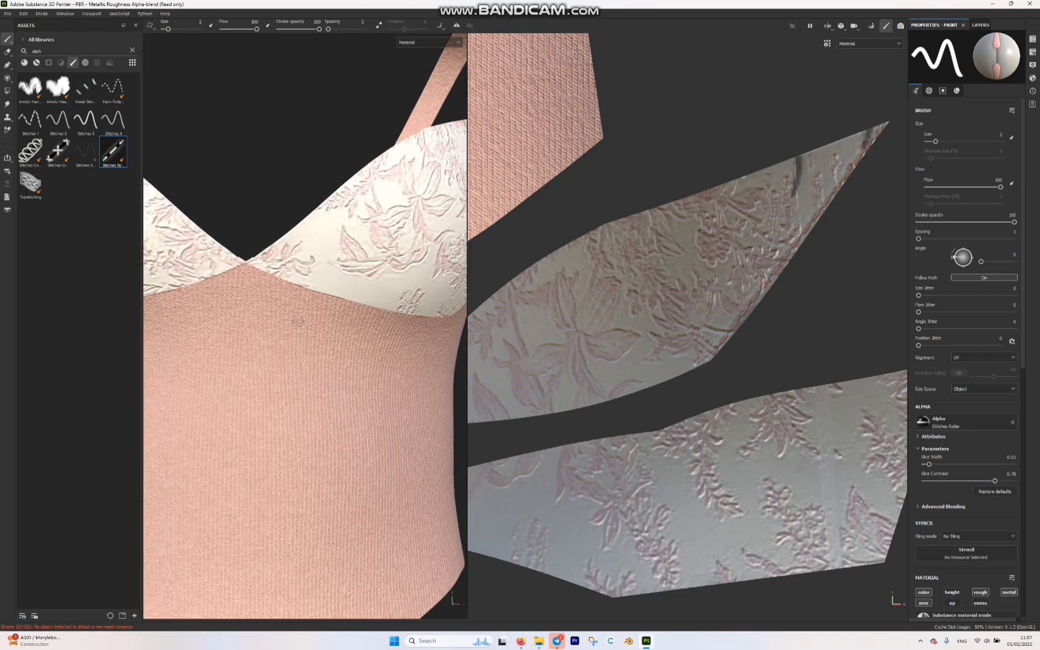
pyautogui.keyDown('alt'); pyautogui.moveTo(297, 320); pyautogui.dragTo(422, 328); pyautogui.keyUp('alt')
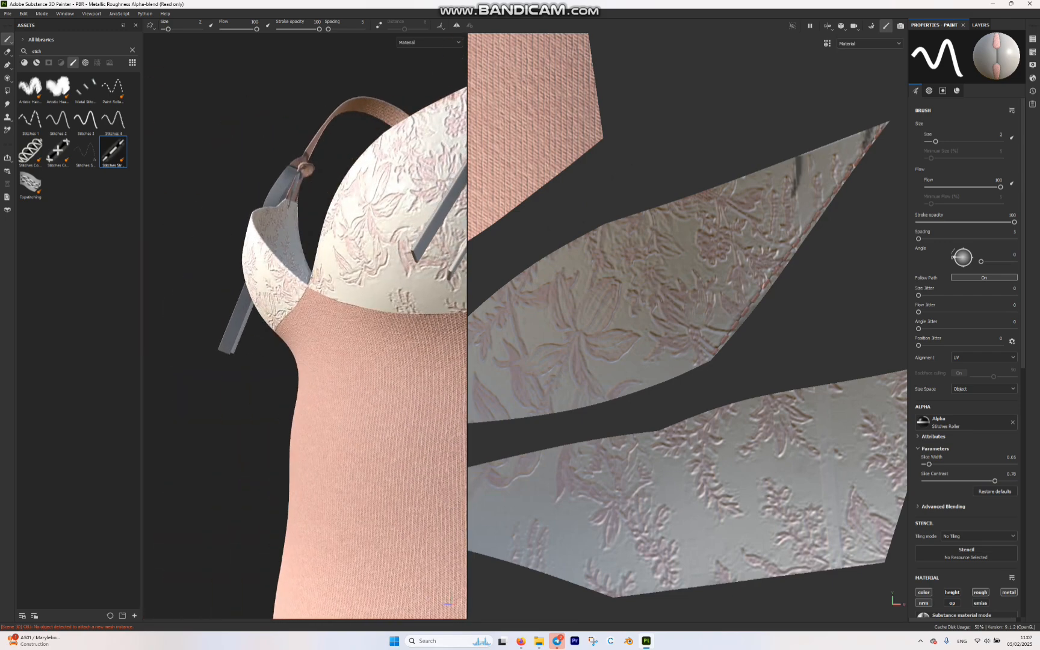
pyautogui.keyDown('alt'); pyautogui.moveTo(362, 252); pyautogui.dragTo(325, 241); pyautogui.keyUp('alt')
pyautogui.keyDown('alt'); pyautogui.moveTo(324, 215); pyautogui.dragTo(218, 285, button='middle'); pyautogui.keyUp('alt')
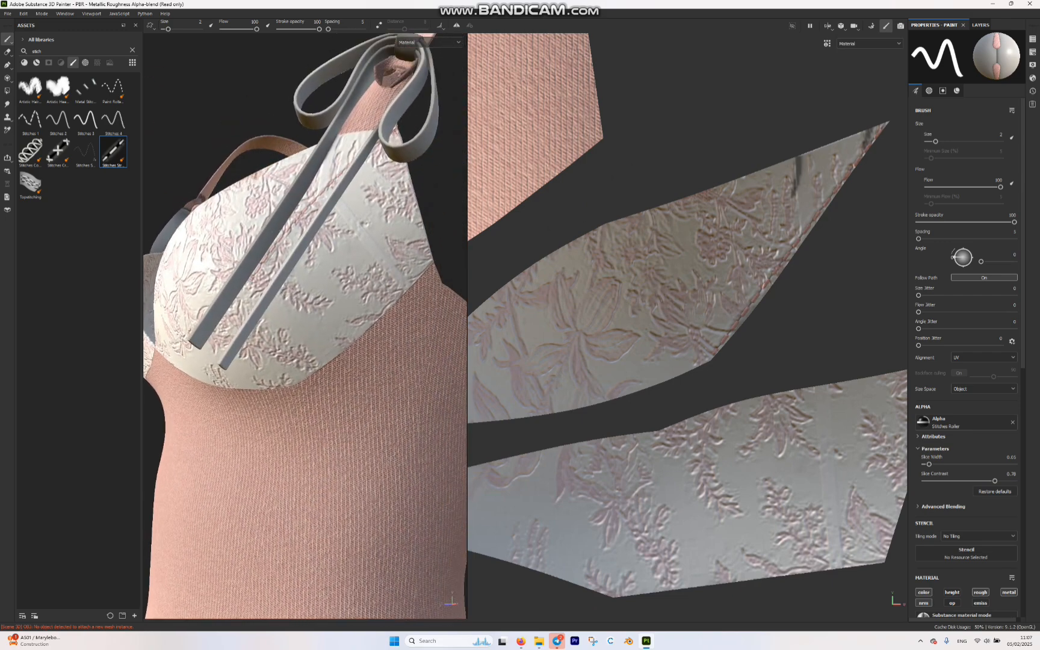
pyautogui.keyDown('alt'); pyautogui.moveTo(226, 301); pyautogui.dragTo(370, 302); pyautogui.keyUp('alt')
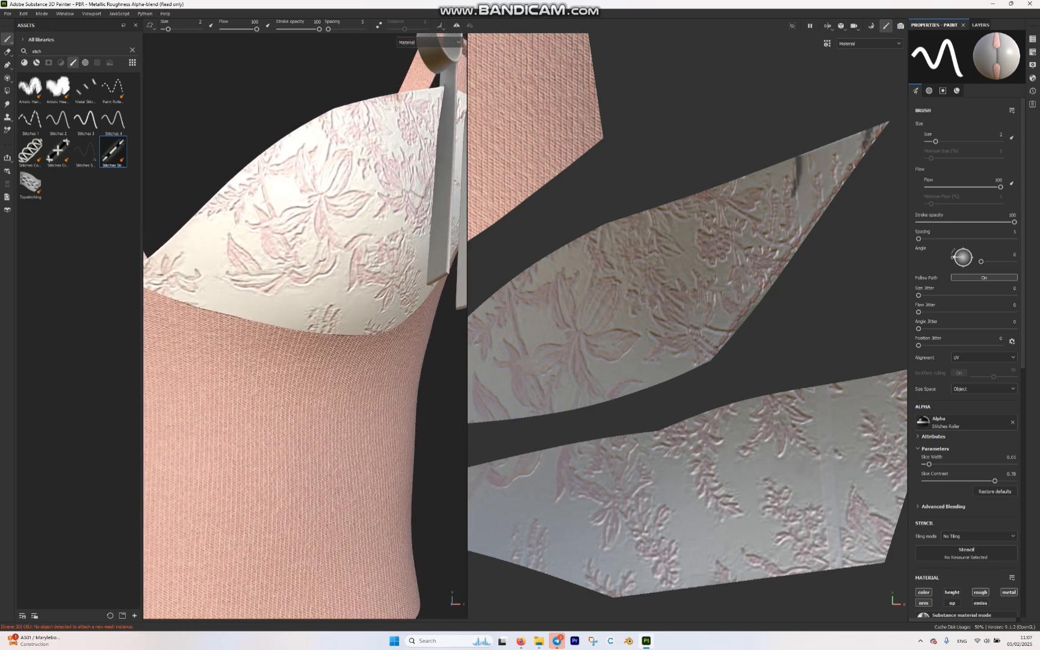
pyautogui.scroll(-2, 711, 361)
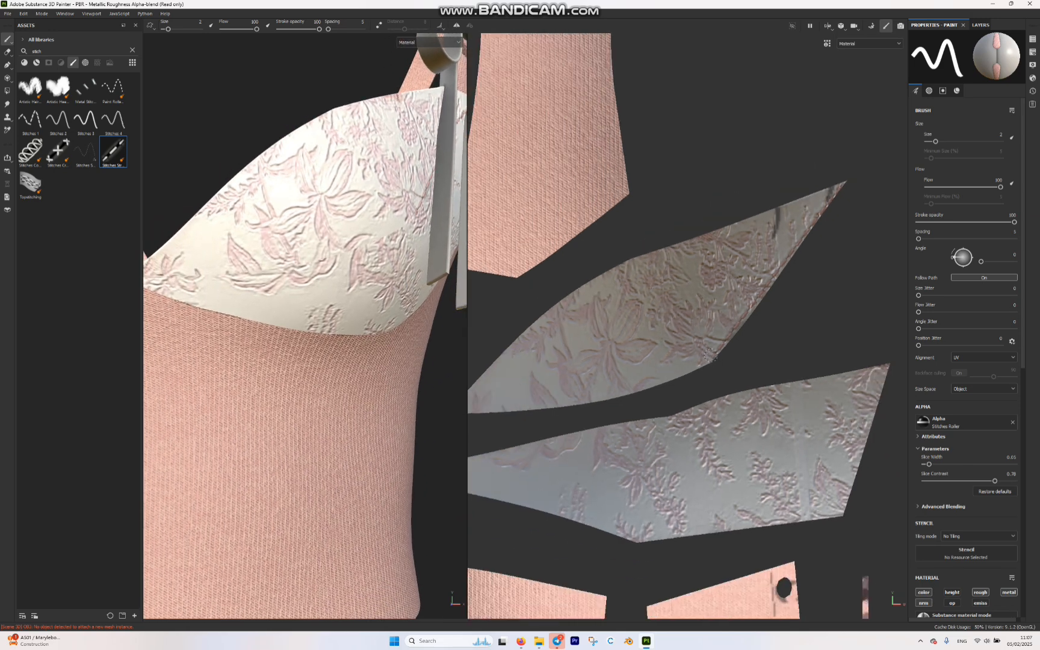
pyautogui.moveTo(716, 361); pyautogui.dragTo(757, 309, button='middle')
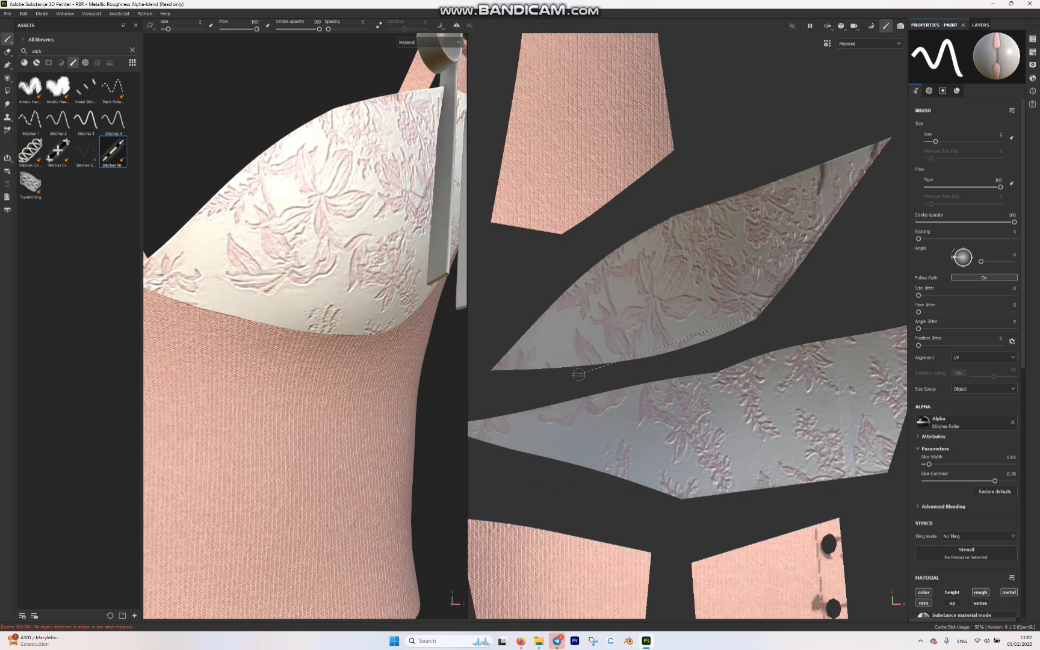
pyautogui.keyDown('shift'); pyautogui.click(675, 348); pyautogui.keyUp('shift')
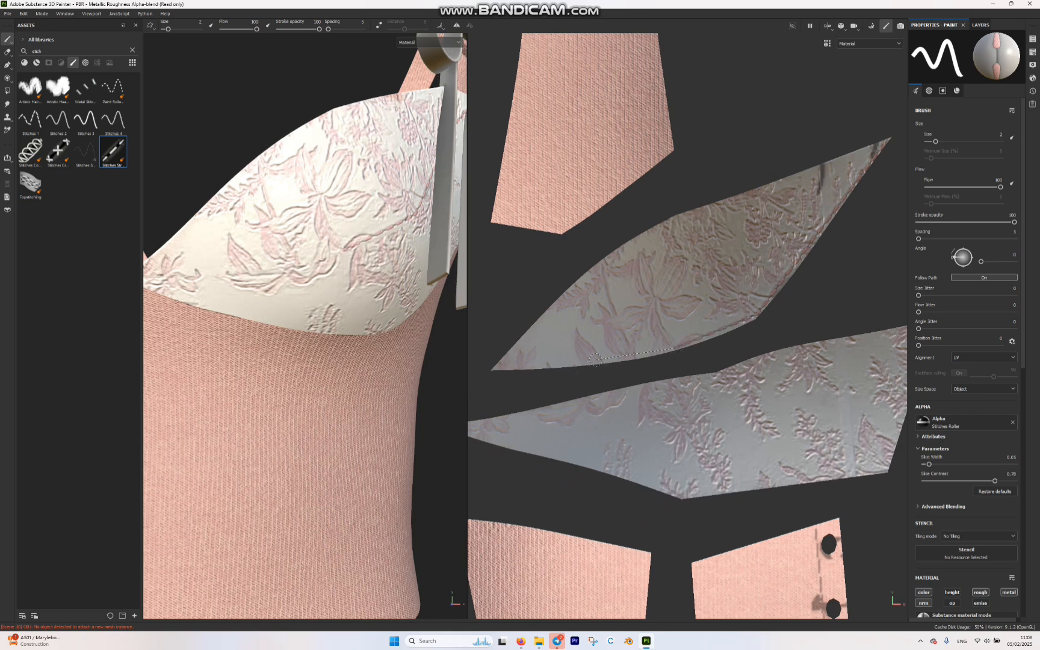
pyautogui.keyDown('shift'); pyautogui.click(568, 363); pyautogui.keyUp('shift')
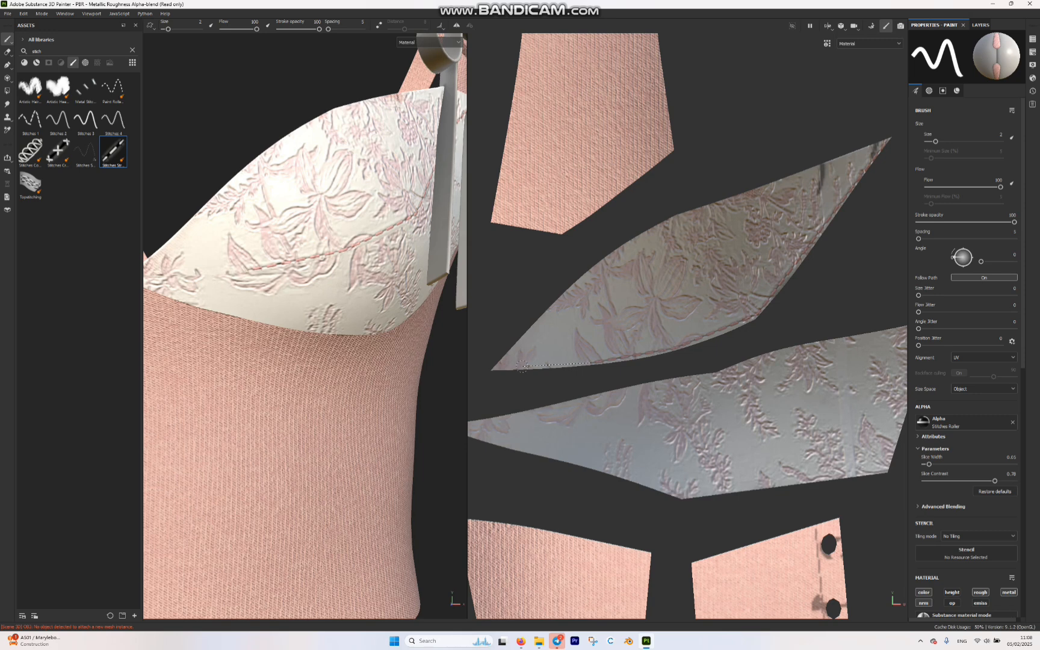
pyautogui.keyDown('shift'); pyautogui.click(495, 368); pyautogui.keyUp('shift')
pyautogui.scroll(-5, 306, 326)
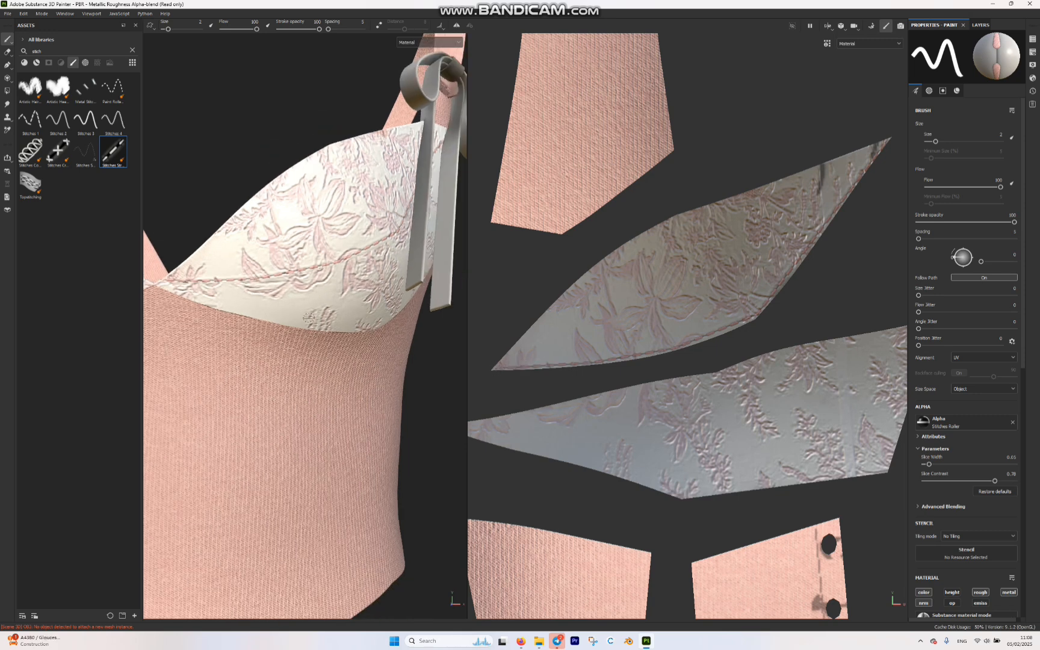
pyautogui.keyDown('alt'); pyautogui.moveTo(301, 337); pyautogui.dragTo(337, 349); pyautogui.keyUp('alt')
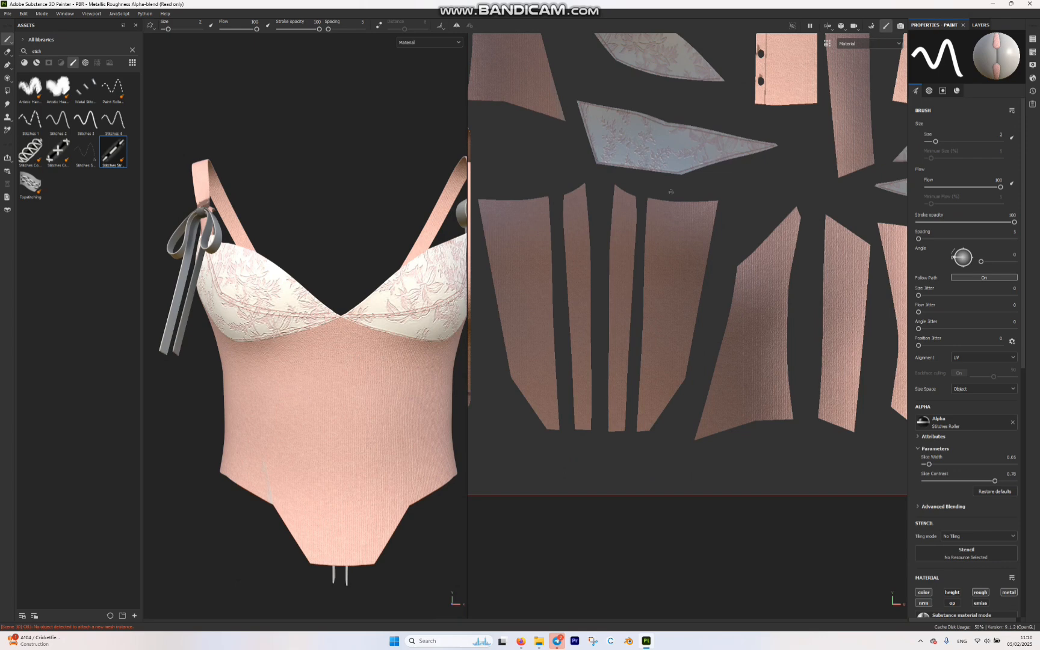
# Change the stitch brush's material base color to white FFFFFF
pyautogui.scroll(-3, 671, 191)
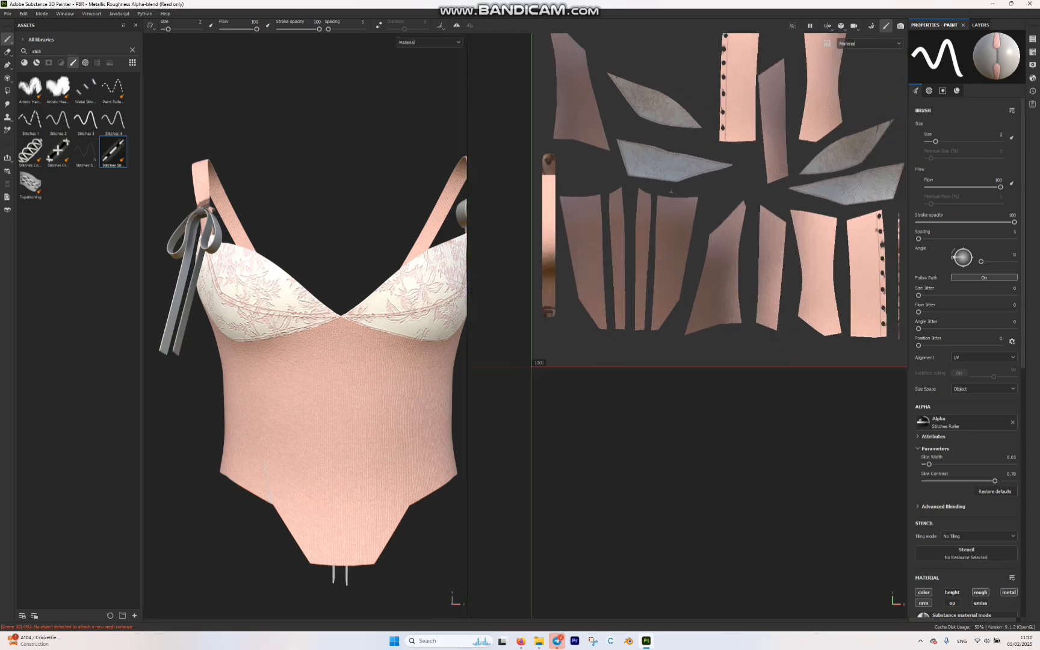
pyautogui.scroll(-5, 966, 362)
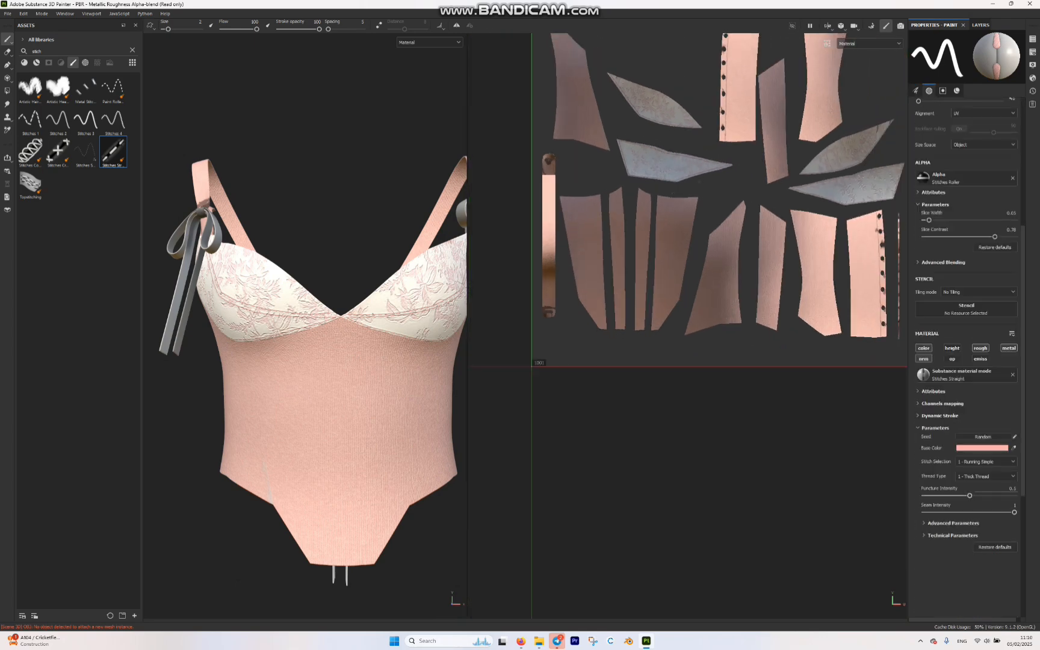
pyautogui.click(983, 448)
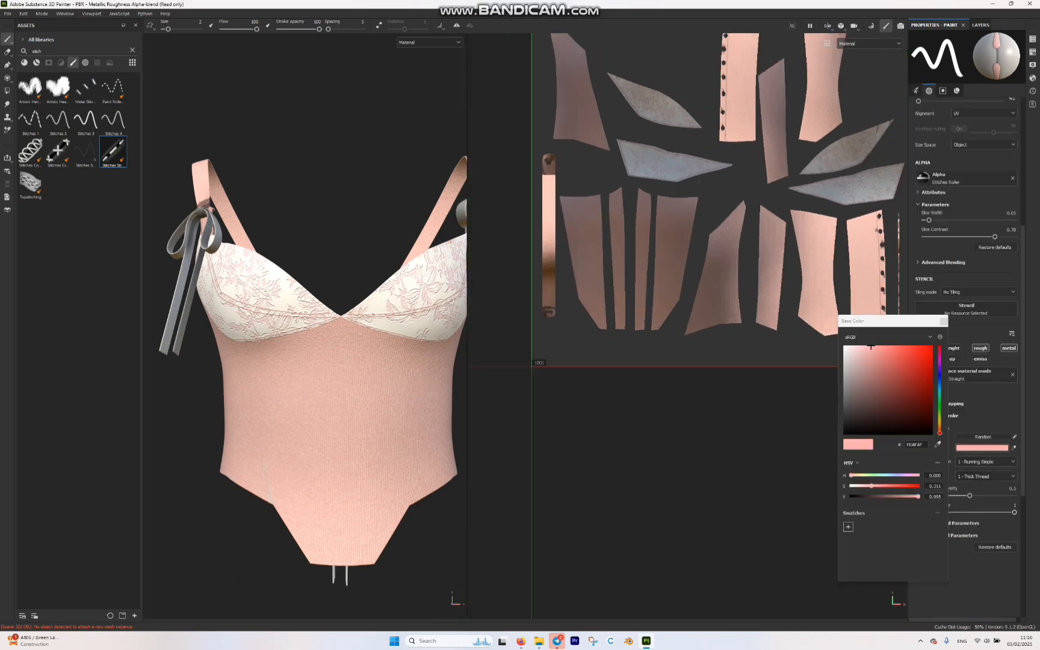
pyautogui.click(845, 346)
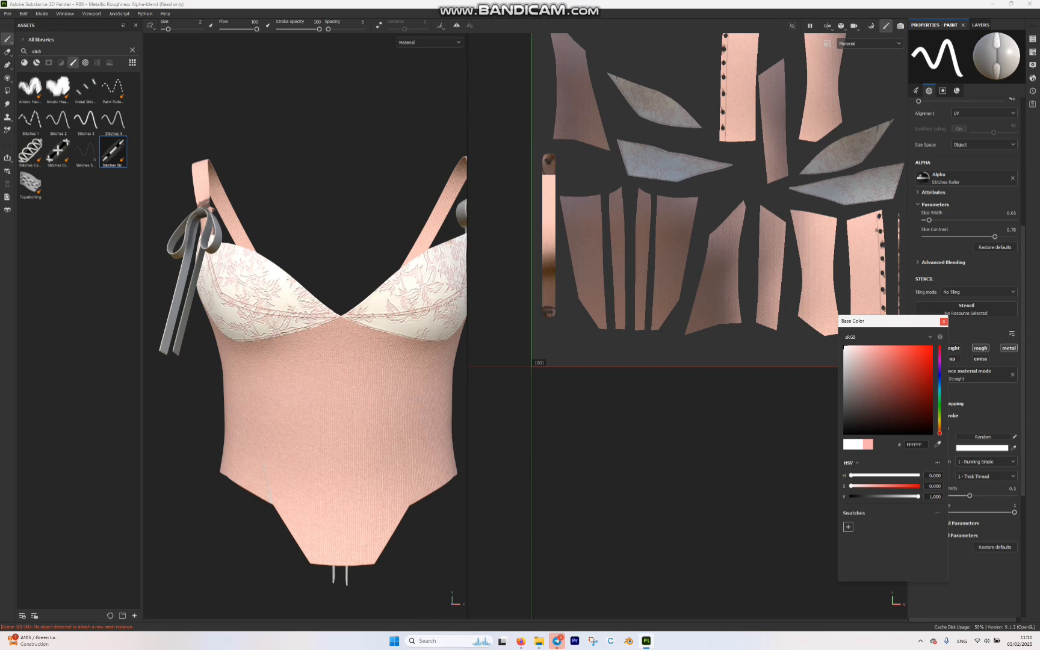
pyautogui.click(944, 322)
pyautogui.scroll(6, 778, 235)
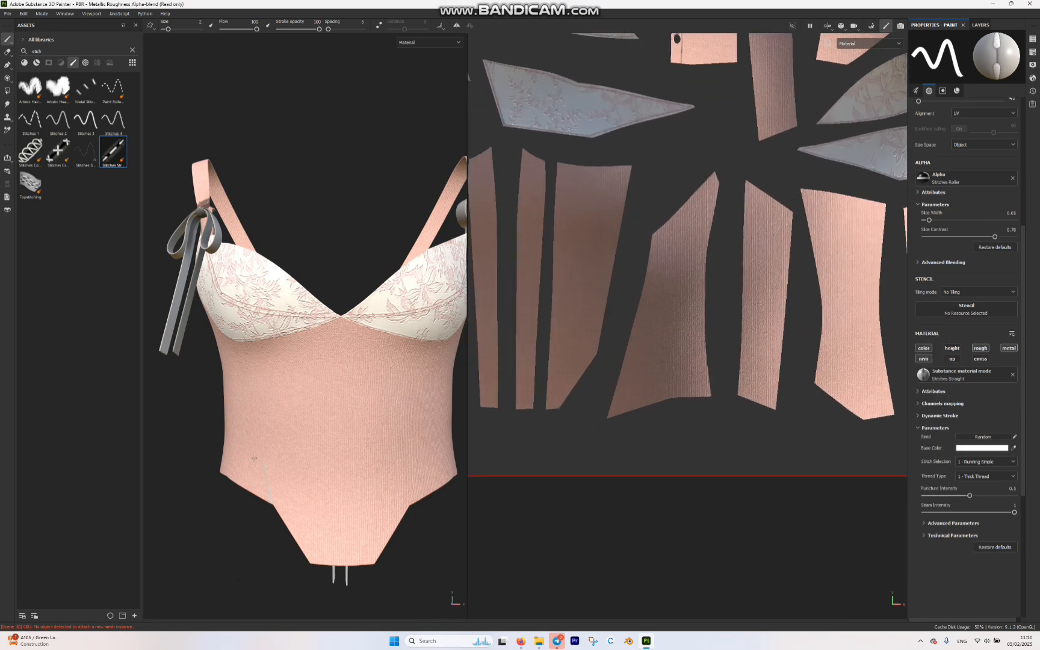
pyautogui.scroll(-5, 768, 193)
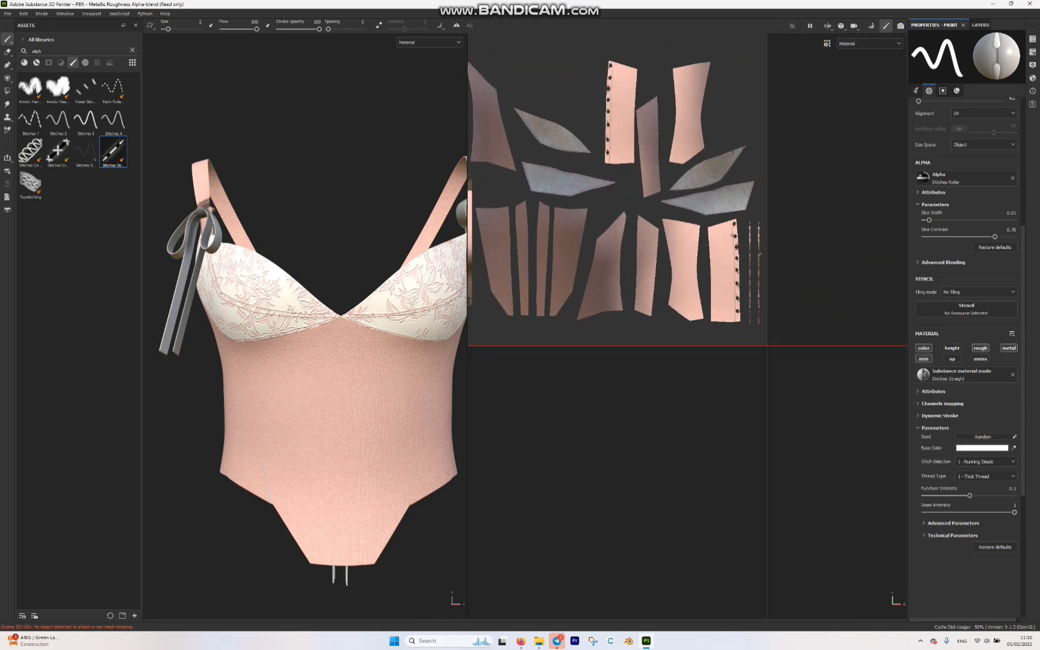
pyautogui.scroll(6, 524, 232)
pyautogui.keyDown('alt'); pyautogui.moveTo(682, 164); pyautogui.dragTo(748, 167, button='middle'); pyautogui.keyUp('alt')
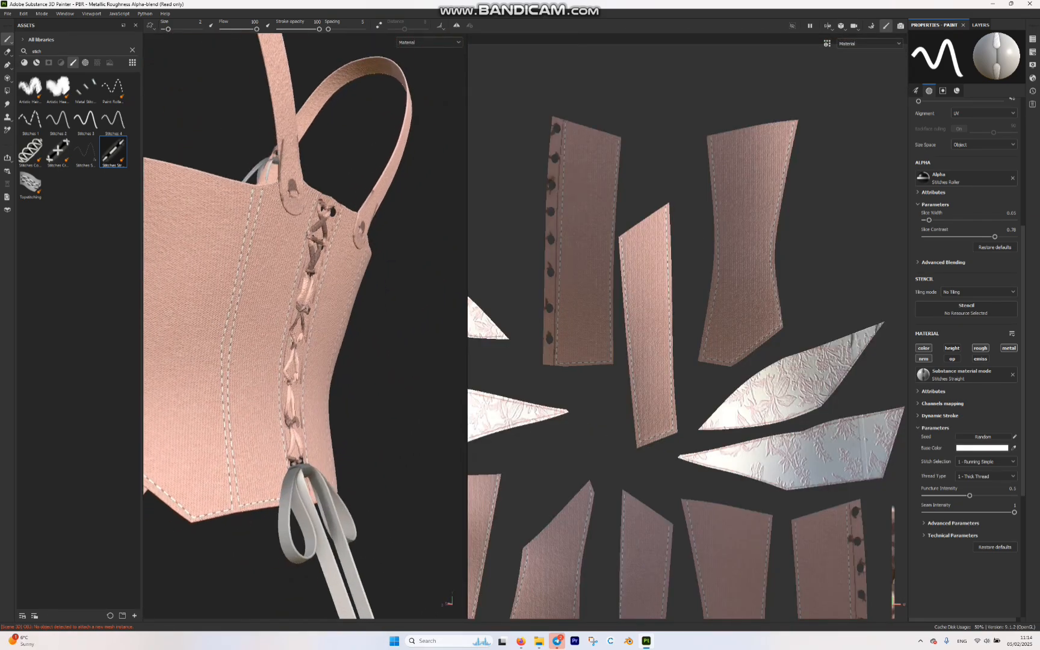
pyautogui.keyDown('alt'); pyautogui.moveTo(374, 325); pyautogui.dragTo(210, 332); pyautogui.keyUp('alt')
pyautogui.scroll(-6, 253, 337)
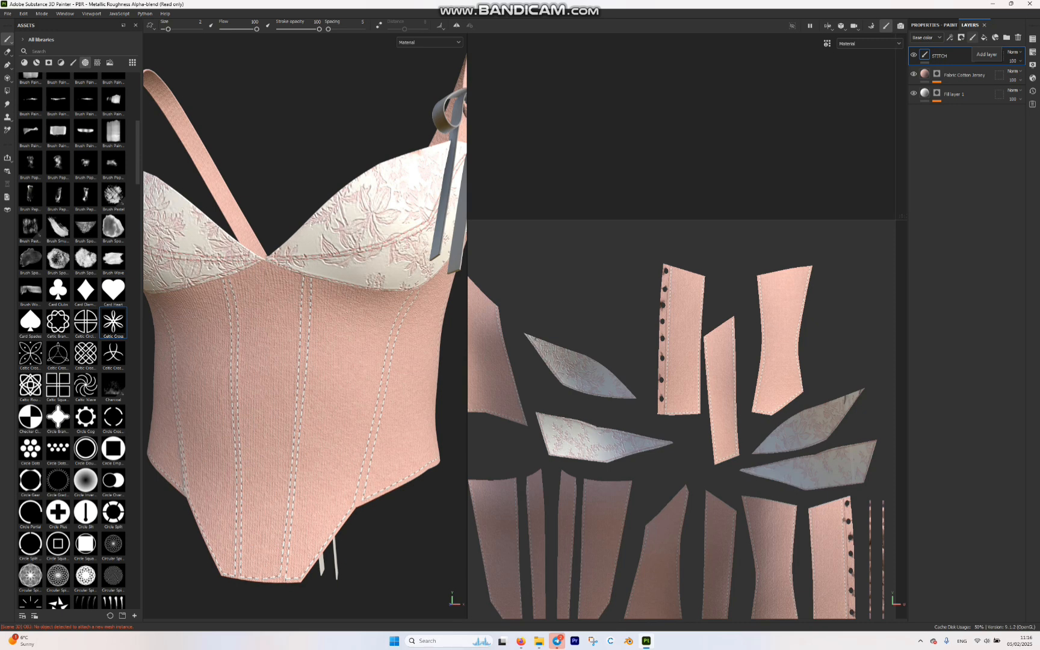
# Add a new paint layer above STITCH and name it STITCHES OVER THE CUP
pyautogui.click(973, 38)
pyautogui.write('STITCHES OVER T')
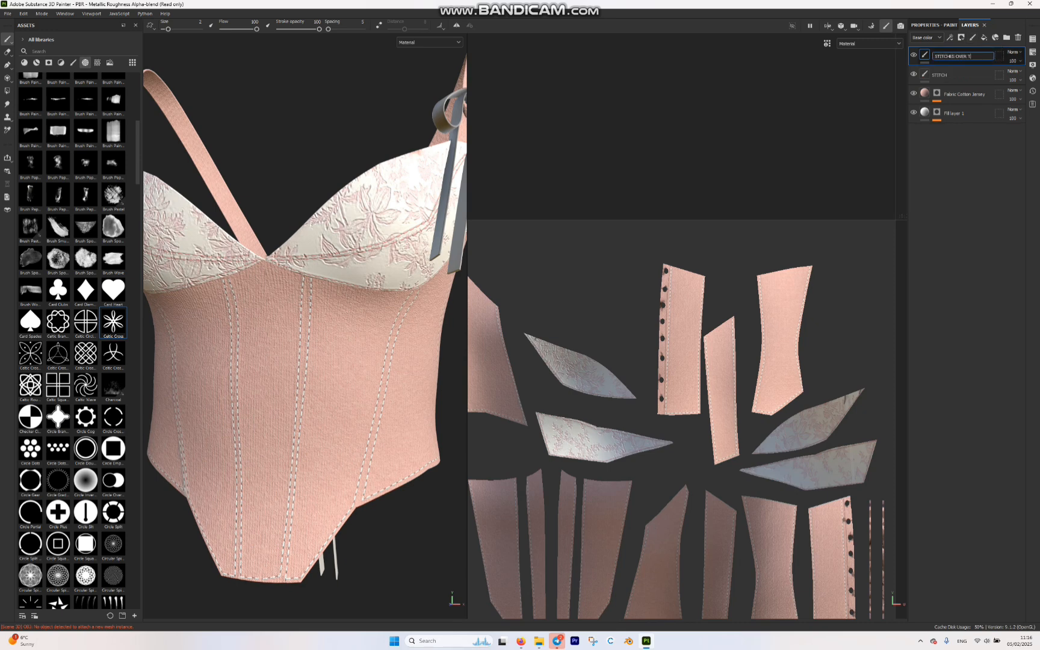
pyautogui.write('E CUP')
pyautogui.press('Return')
# Search the brush library for "STIT" and choose the Stitches Cross Seam brush
pyautogui.click(934, 25)
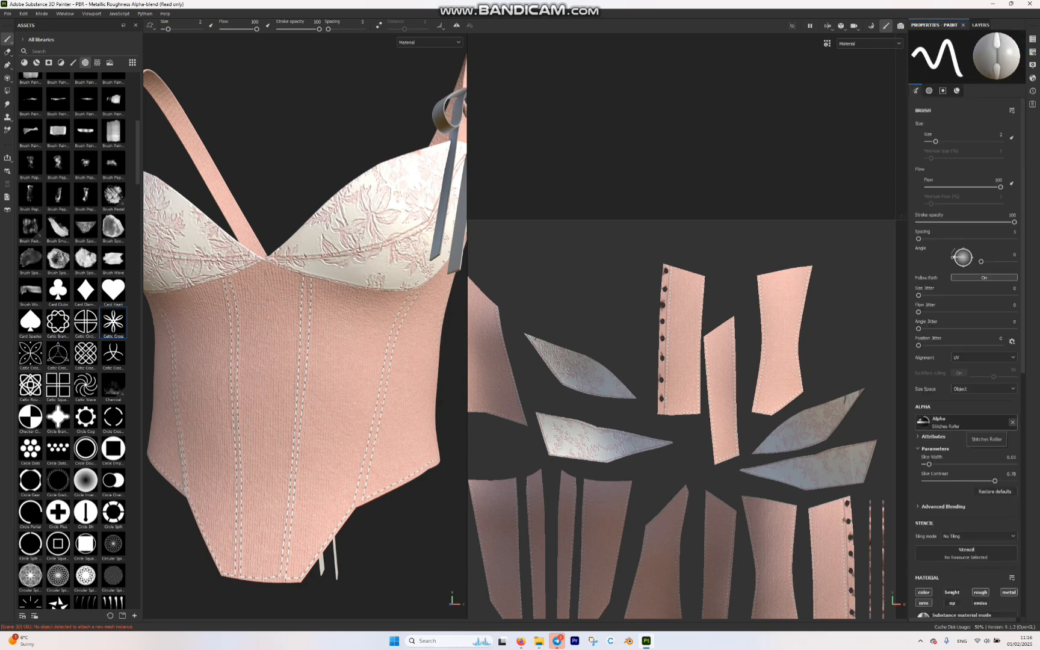
pyautogui.click(1012, 422)
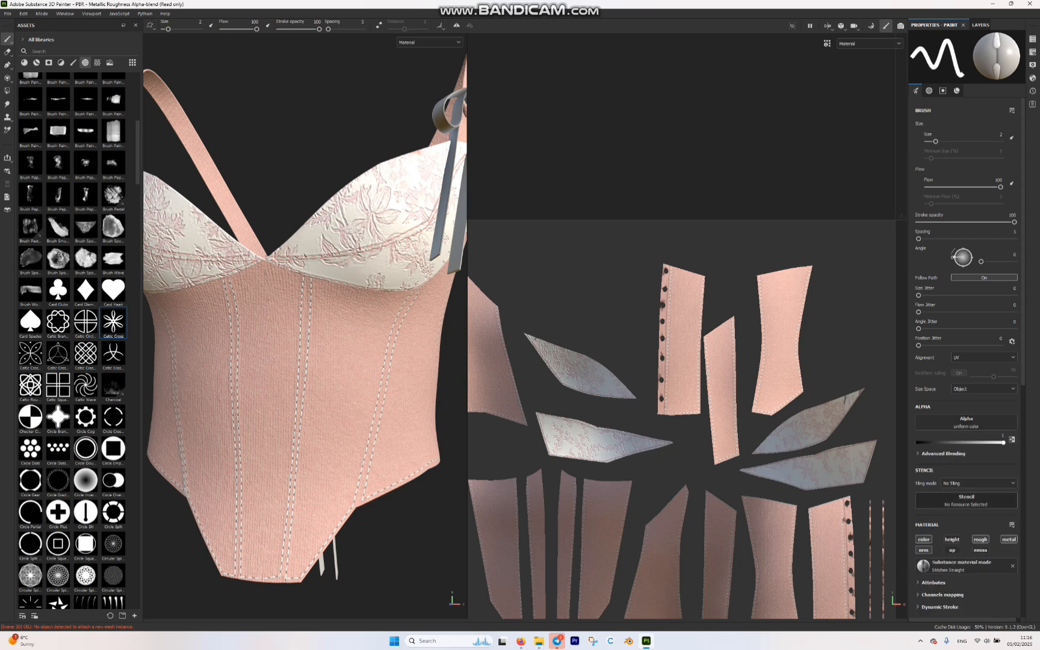
pyautogui.click(73, 62)
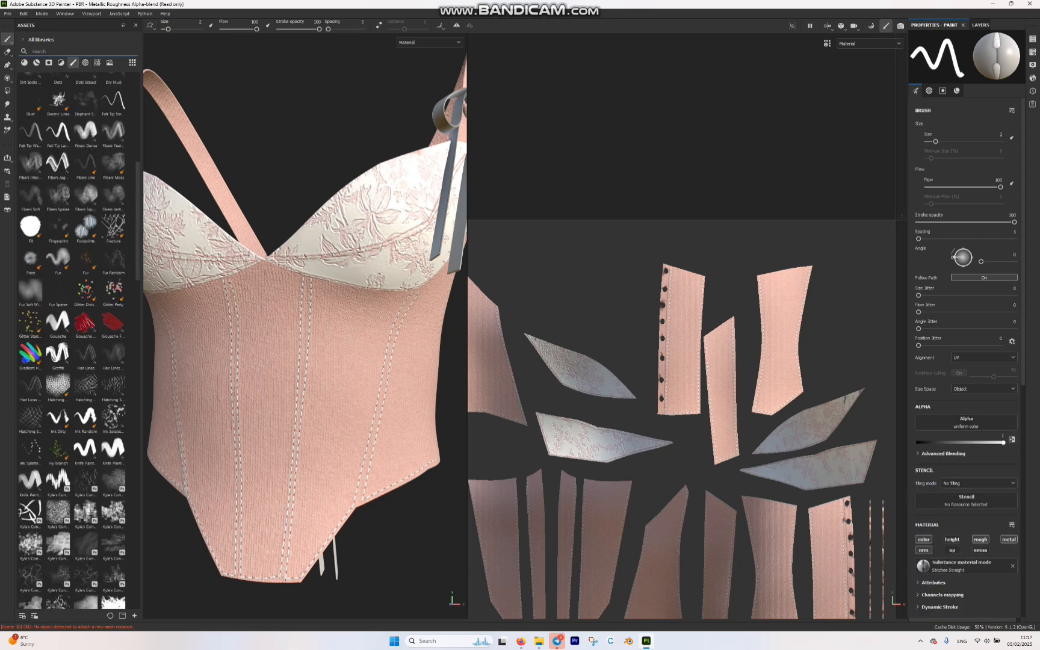
pyautogui.write('STIT')
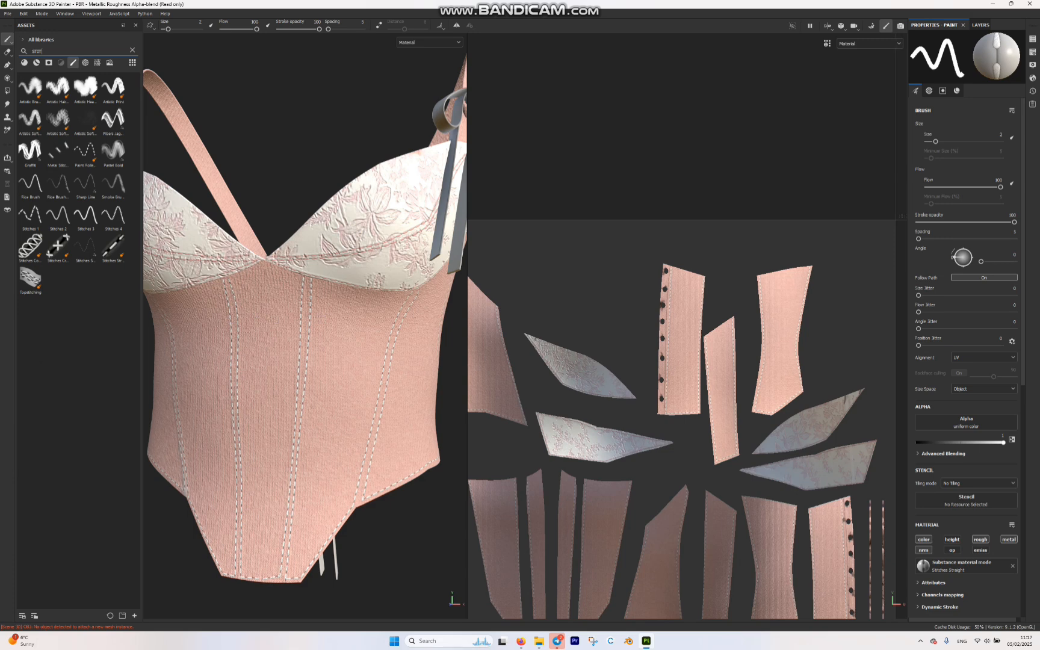
pyautogui.click(59, 247)
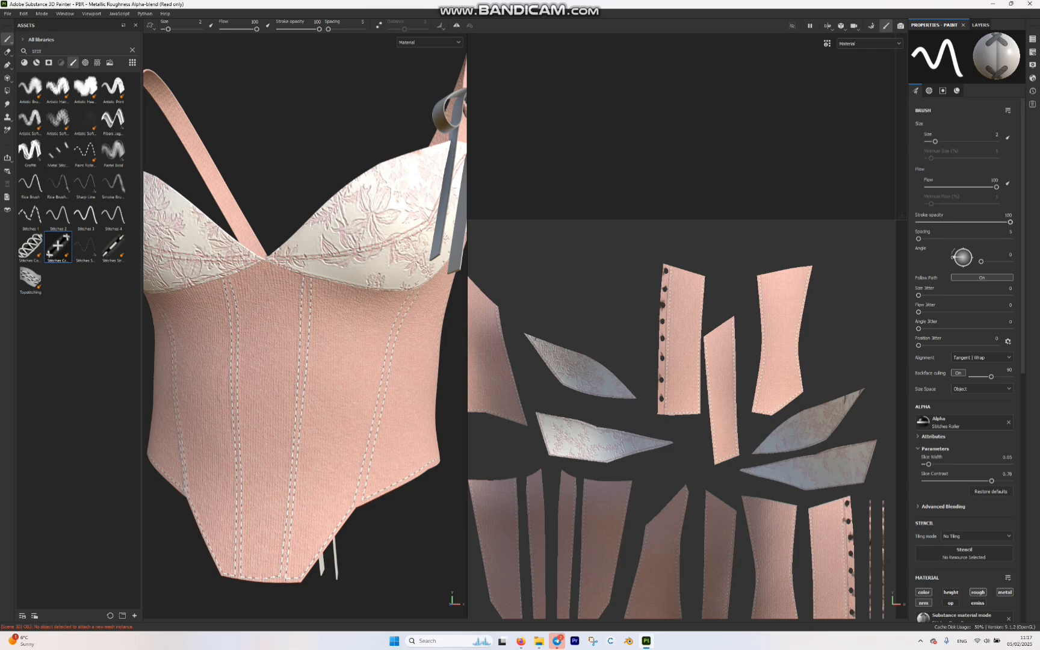
# Set the cross-seam brush's alignment to UV and its material base color to a soft pink
pyautogui.click(982, 357)
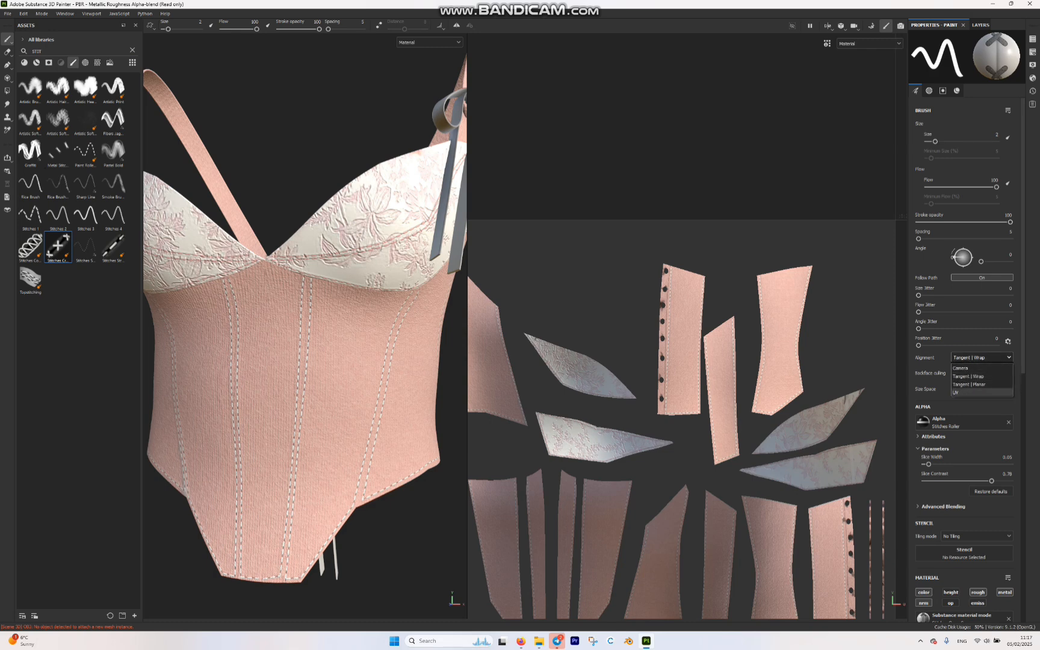
pyautogui.click(970, 392)
pyautogui.scroll(3, 651, 358)
pyautogui.scroll(4, 649, 358)
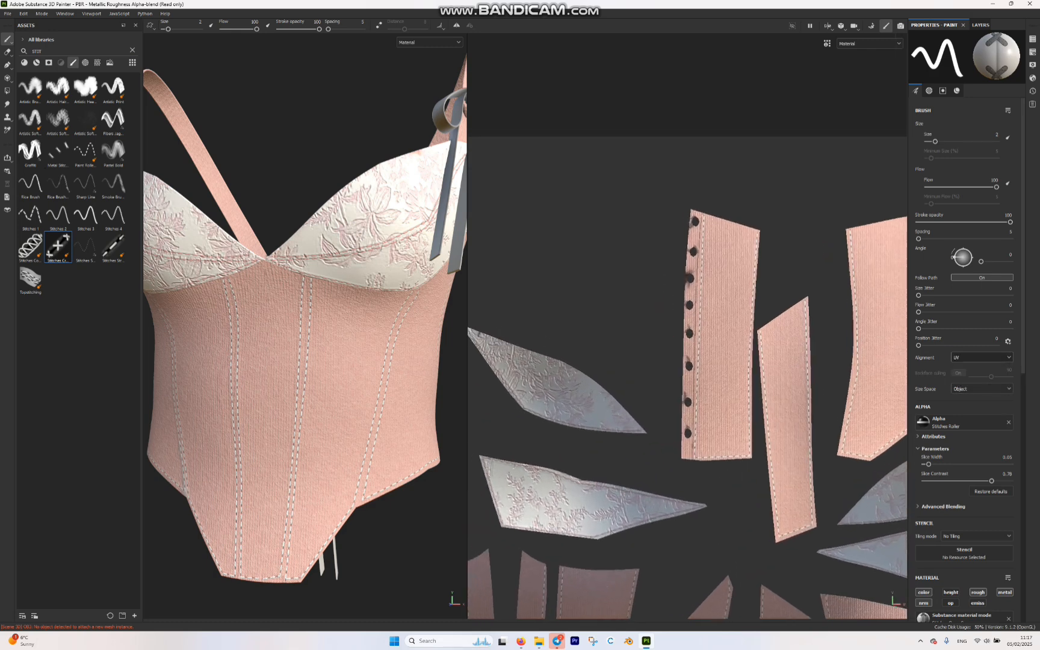
pyautogui.scroll(2, 647, 357)
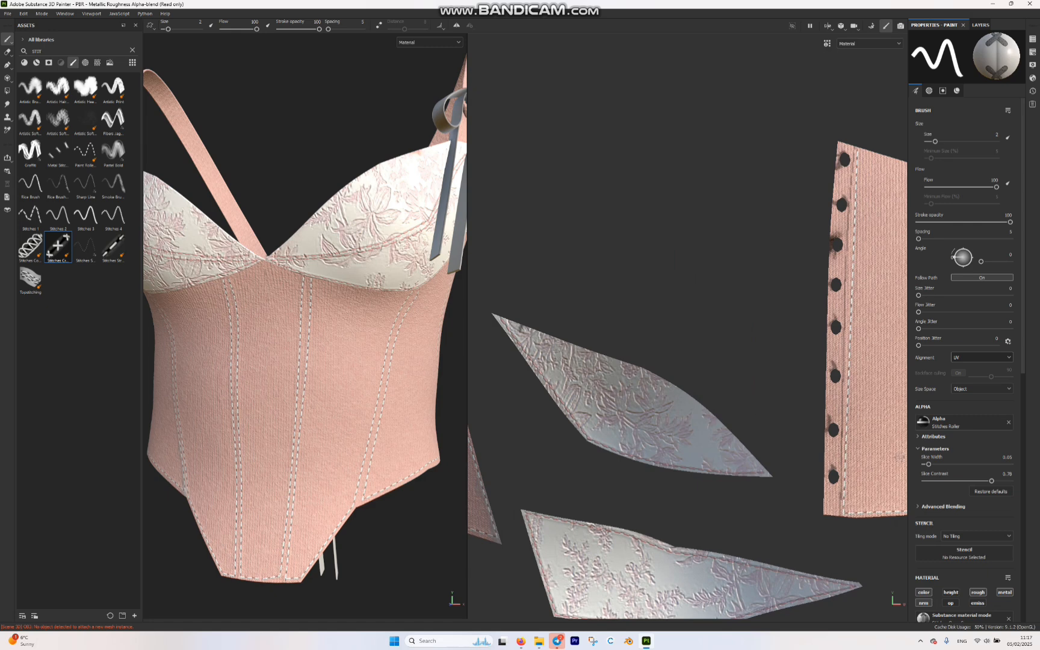
pyautogui.scroll(-5, 963, 361)
pyautogui.click(980, 448)
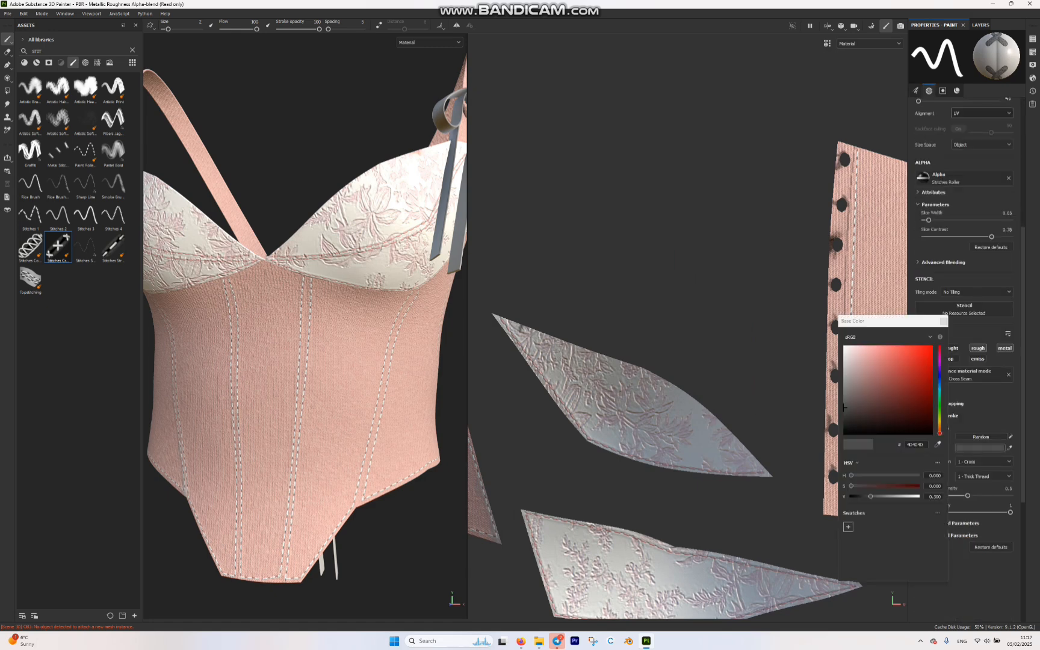
pyautogui.click(871, 352)
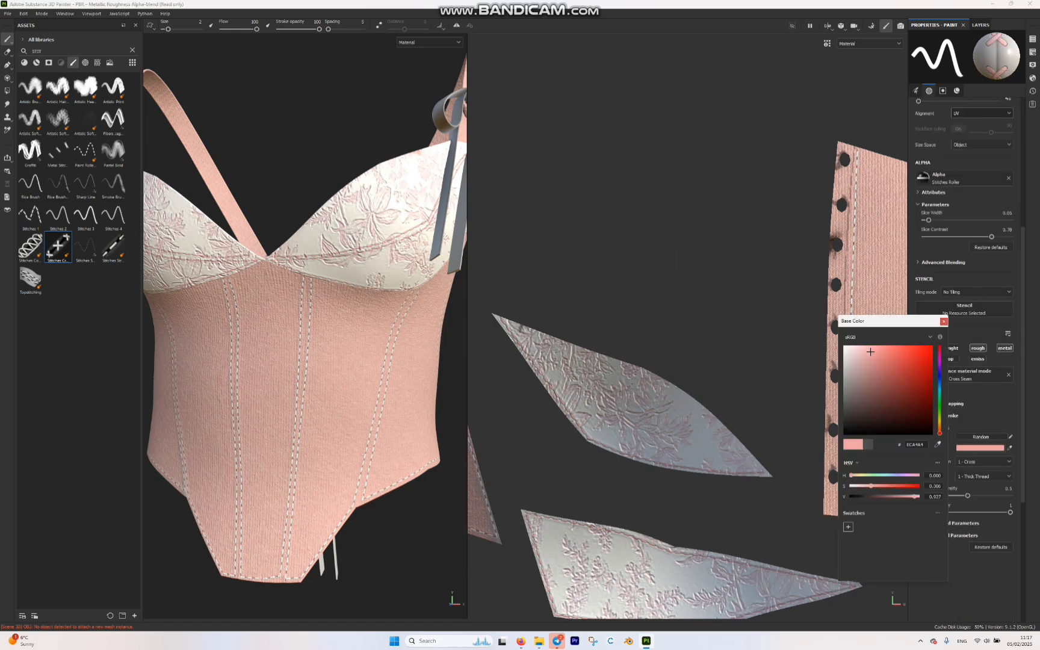
pyautogui.moveTo(871, 352); pyautogui.dragTo(871, 356)
pyautogui.click(839, 376)
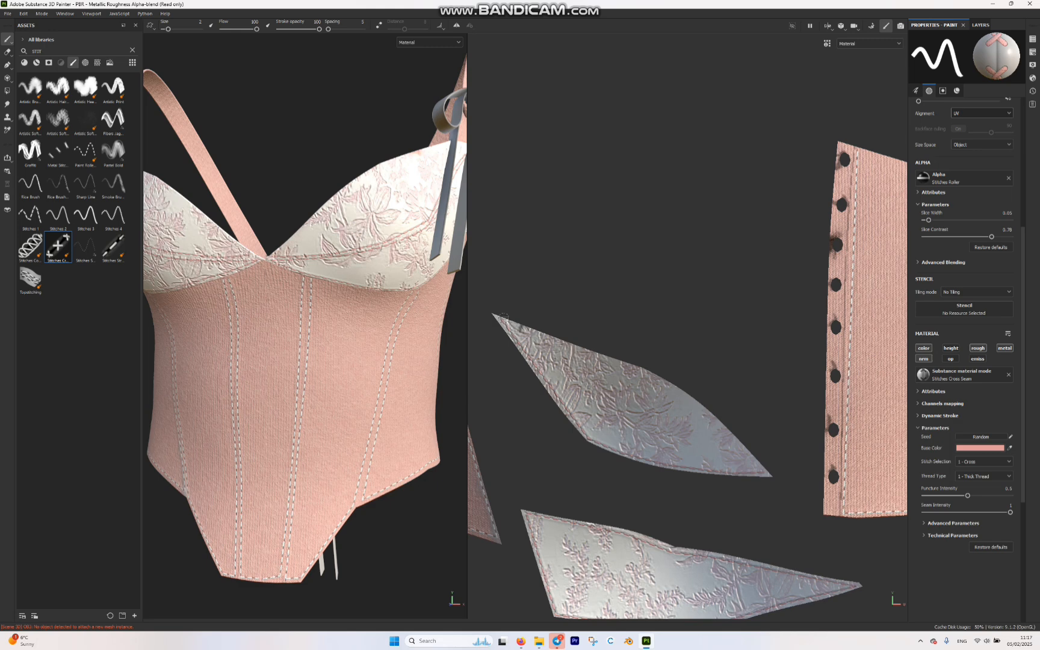
# Paint pink cross-seam stitches along the curved upper edge of the upper cup piece in the UV layout, using connected straight strokes
pyautogui.press('shift')
pyautogui.keyDown('shift'); pyautogui.click(693, 395); pyautogui.keyUp('shift')
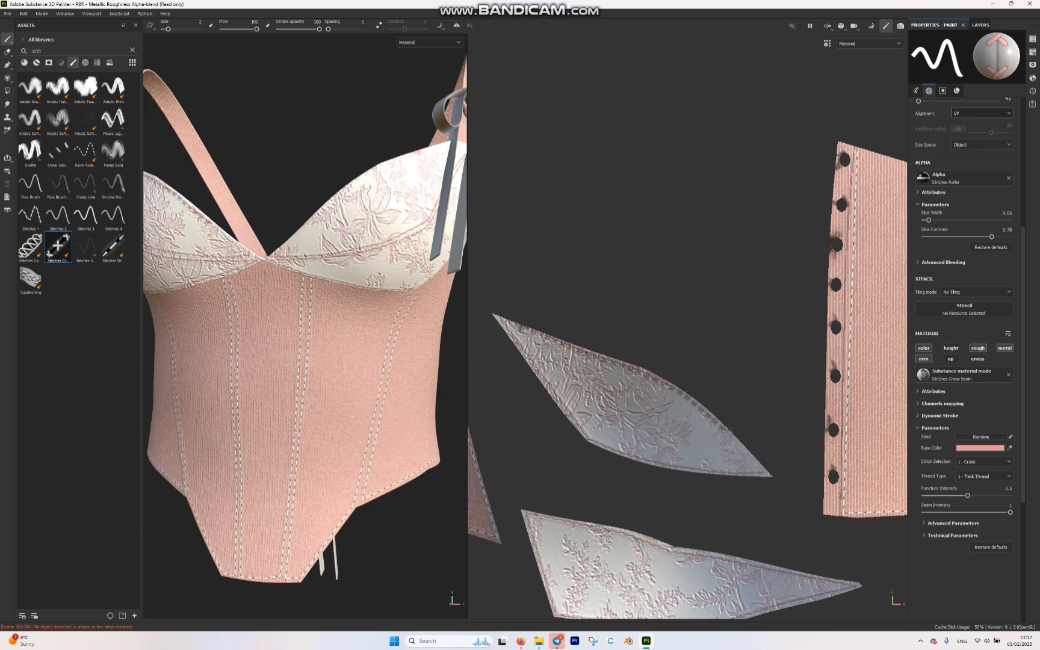
pyautogui.scroll(5, 231, 216)
pyautogui.keyDown('alt'); pyautogui.moveTo(377, 257); pyautogui.dragTo(313, 256); pyautogui.keyUp('alt')
pyautogui.scroll(-6, 362, 257)
pyautogui.keyDown('alt'); pyautogui.moveTo(313, 256); pyautogui.dragTo(281, 255, button='middle'); pyautogui.keyUp('alt')
pyautogui.scroll(-3, 707, 458)
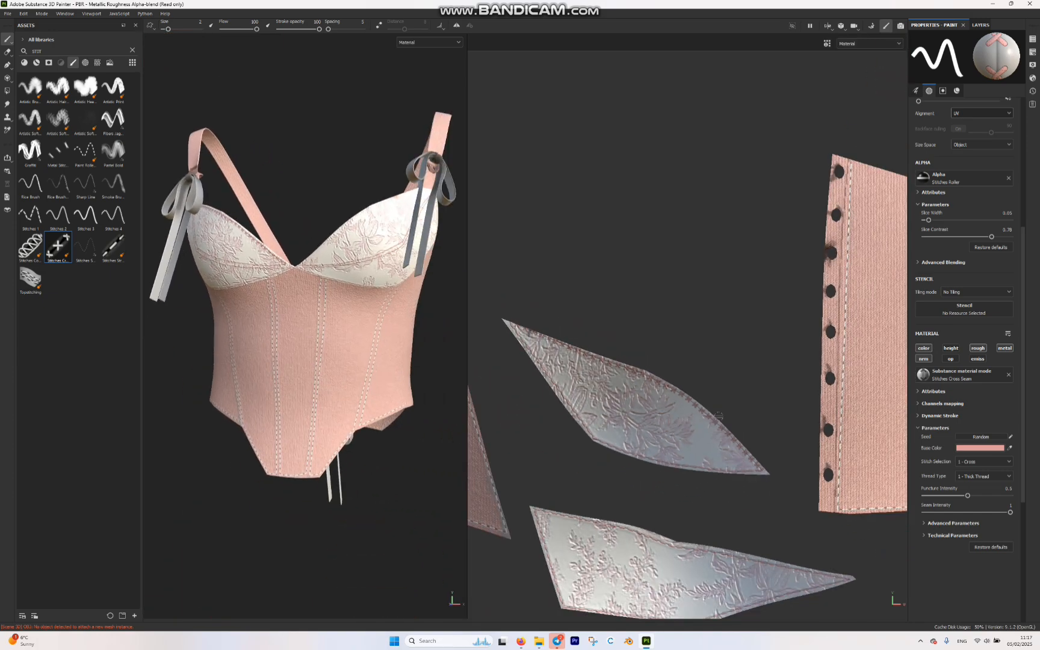
# Paint a straight run of pink cross-seam stitches along the corset's upper back edge in the 3D view
pyautogui.keyDown('alt'); pyautogui.moveTo(855, 440); pyautogui.dragTo(518, 392, button='middle'); pyautogui.keyUp('alt')
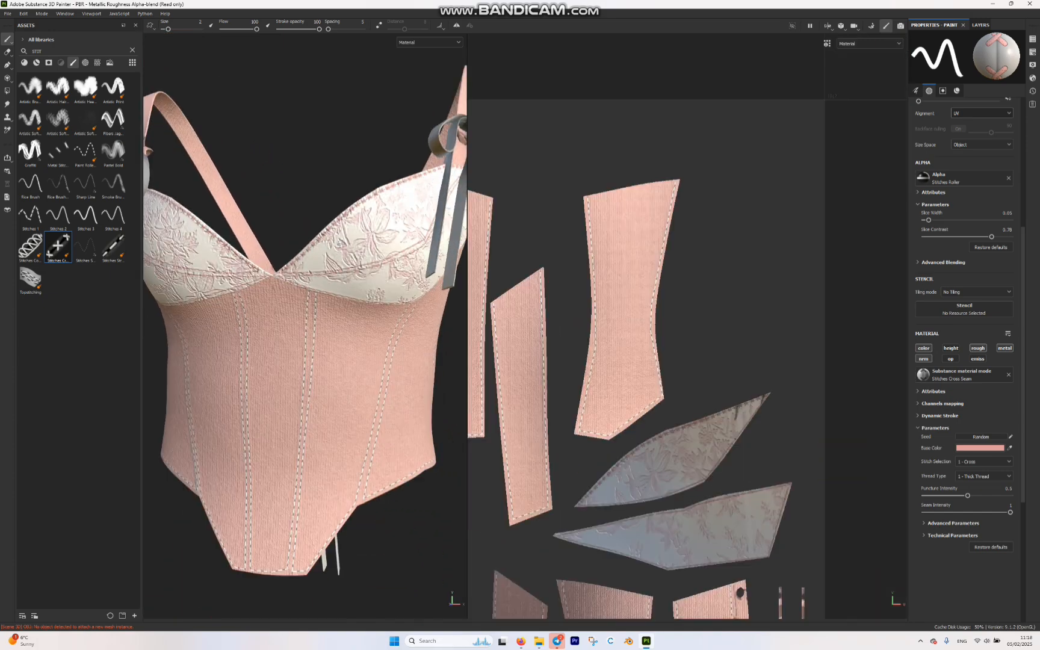
pyautogui.moveTo(289, 265)
pyautogui.keyDown('alt'); pyautogui.mouseDown()
pyautogui.moveTo(386, 265)
pyautogui.moveTo(295, 266)
pyautogui.mouseUp(); pyautogui.keyUp('alt')
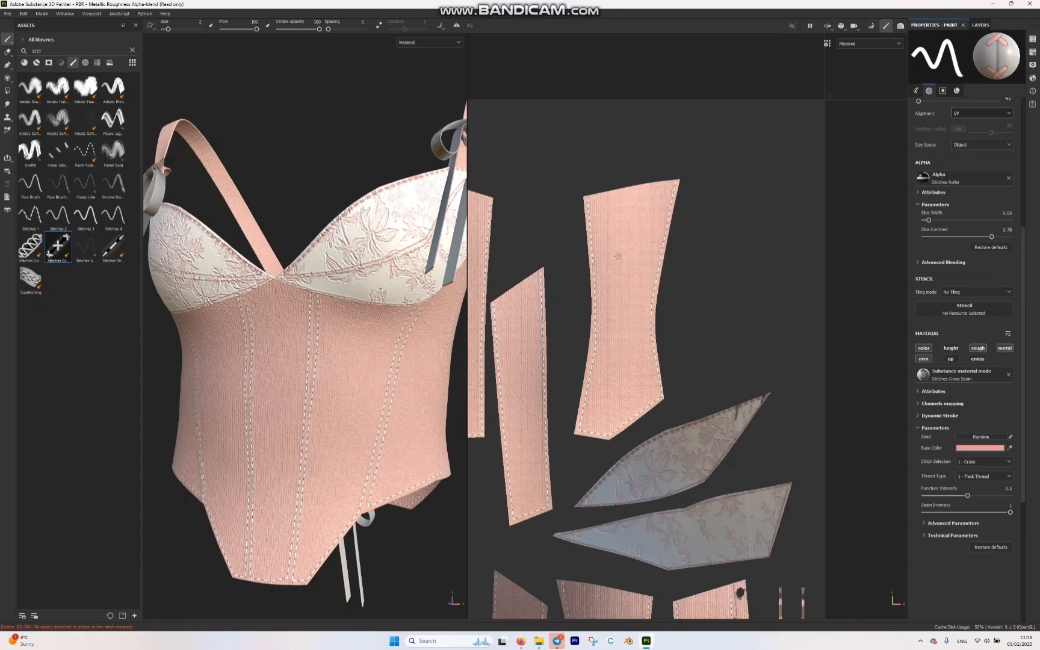
pyautogui.scroll(-6, 618, 256)
pyautogui.moveTo(618, 313); pyautogui.dragTo(683, 280, button='middle')
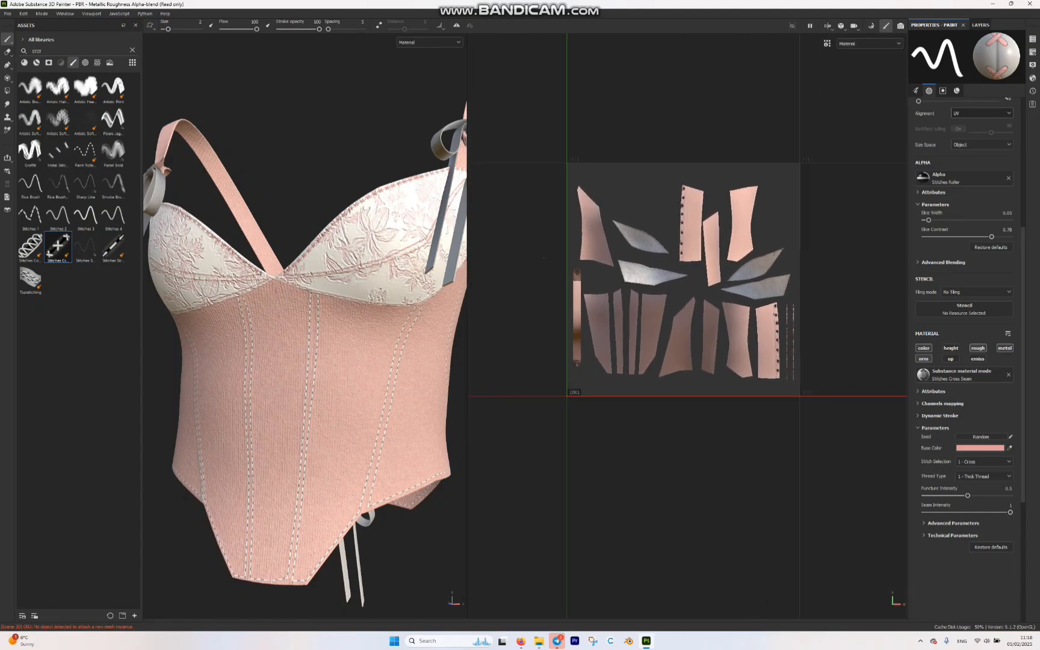
pyautogui.scroll(4, 592, 386)
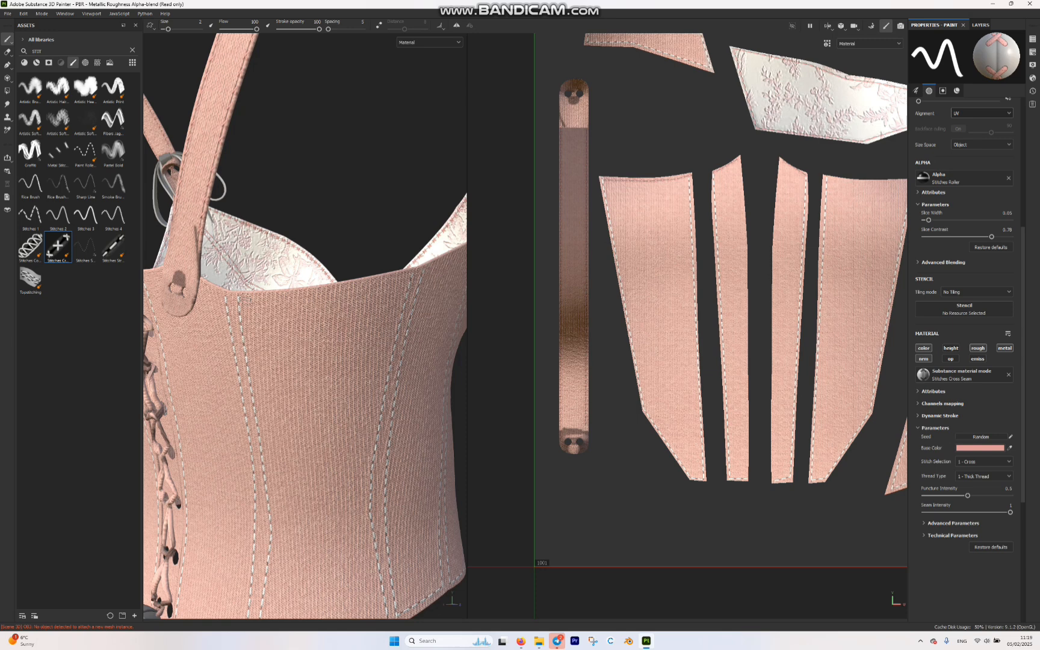
pyautogui.press('shift')
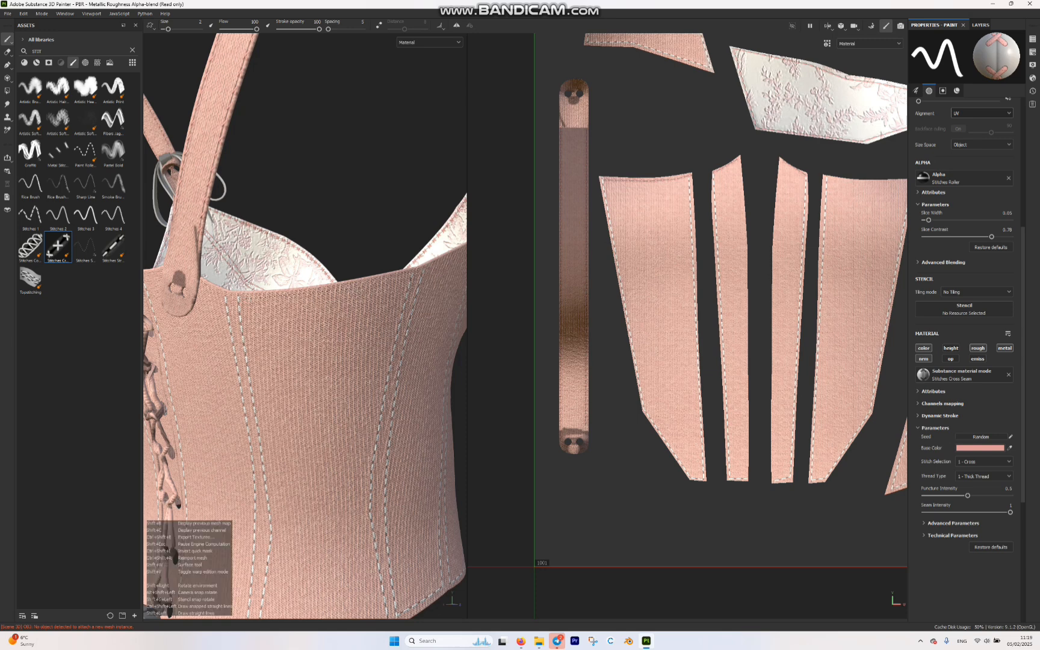
pyautogui.keyDown('shift'); pyautogui.click(411, 277); pyautogui.keyUp('shift')
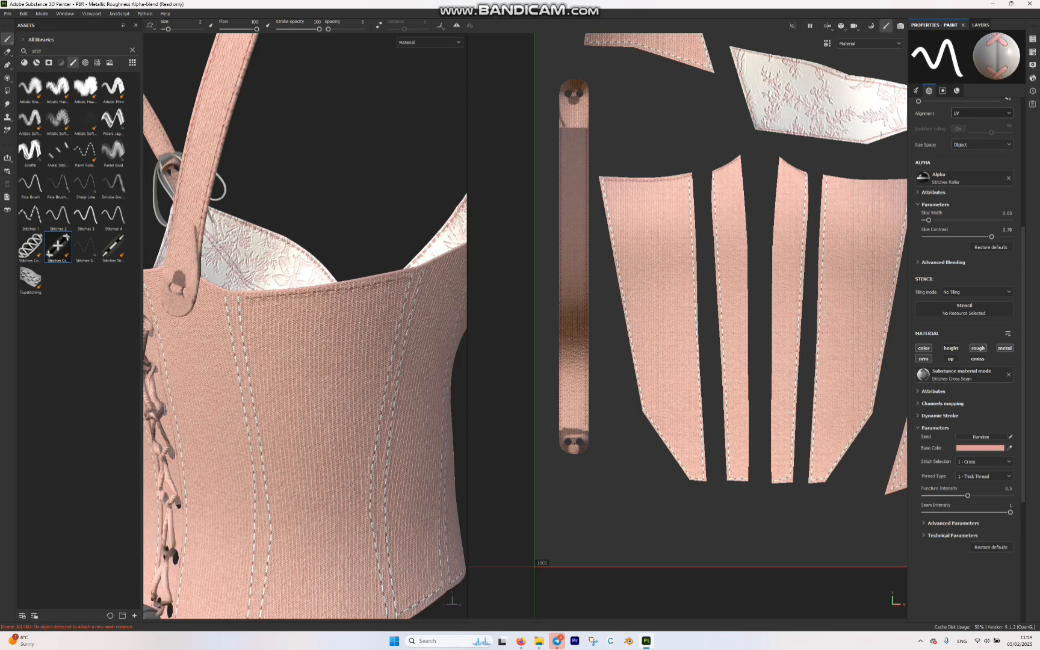
pyautogui.keyDown('alt'); pyautogui.moveTo(253, 356); pyautogui.dragTo(387, 373); pyautogui.keyUp('alt')
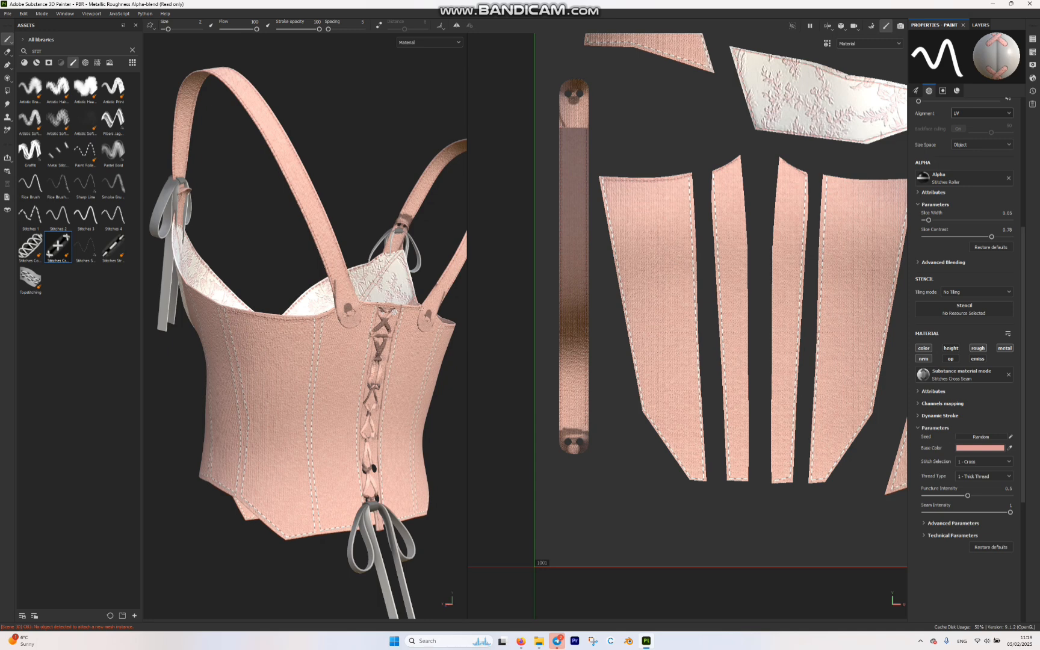
pyautogui.keyDown('alt'); pyautogui.moveTo(271, 373); pyautogui.dragTo(391, 361); pyautogui.keyUp('alt')
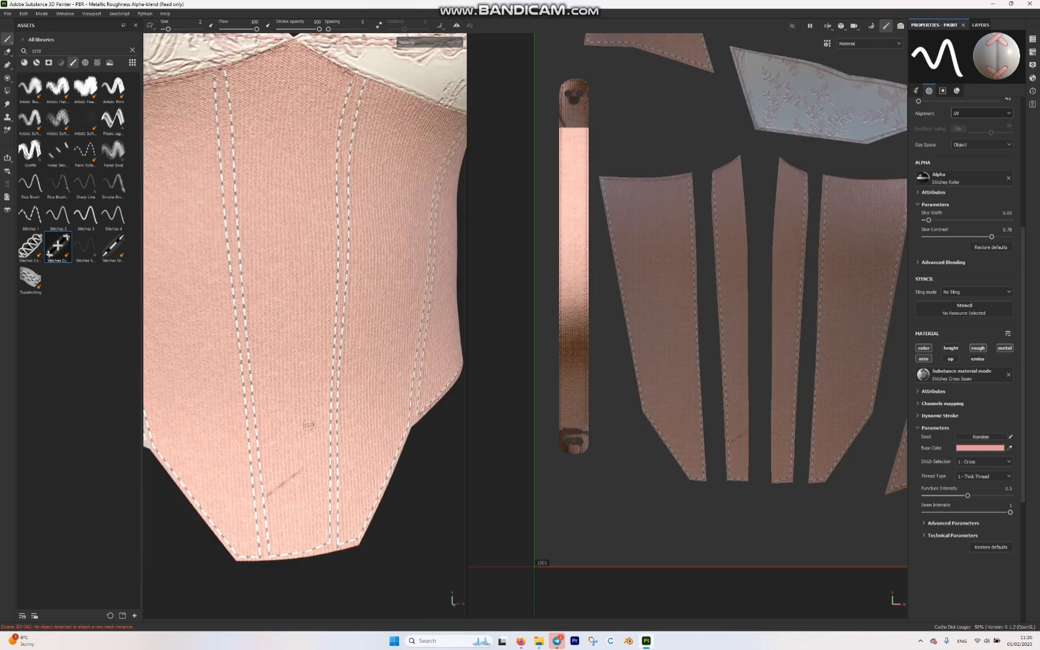
# Erase the stray diagonal stitch stroke near the lower end of the corset's front center panel
pyautogui.click(8, 51)
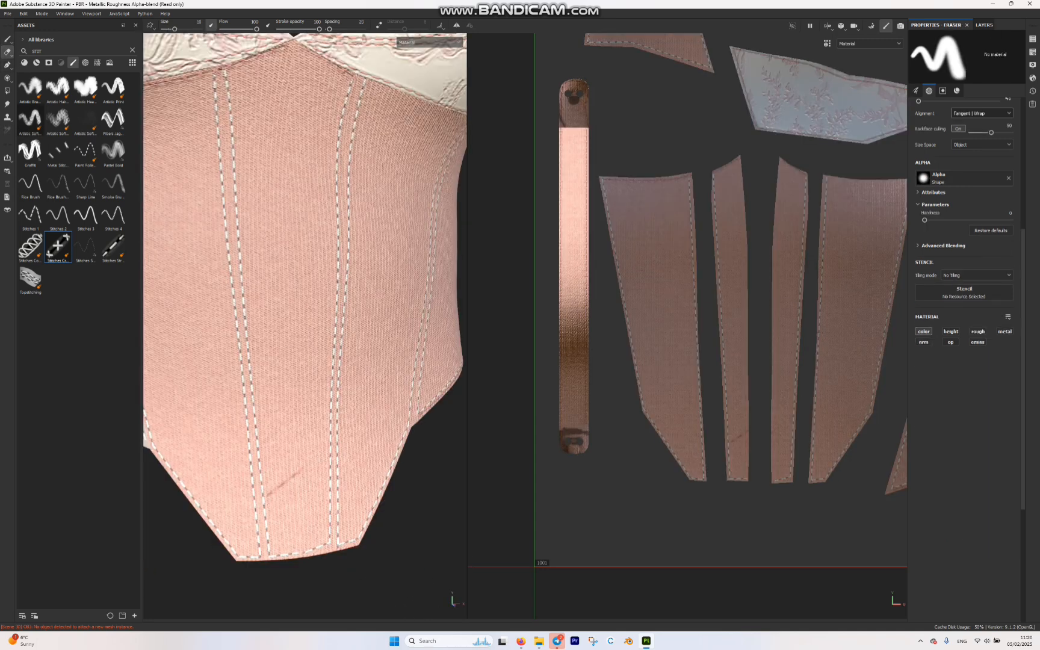
pyautogui.moveTo(304, 485)
pyautogui.mouseDown()
pyautogui.moveTo(290, 458)
pyautogui.moveTo(295, 488)
pyautogui.mouseUp()
pyautogui.scroll(3, 343, 461)
pyautogui.scroll(-6, 342, 461)
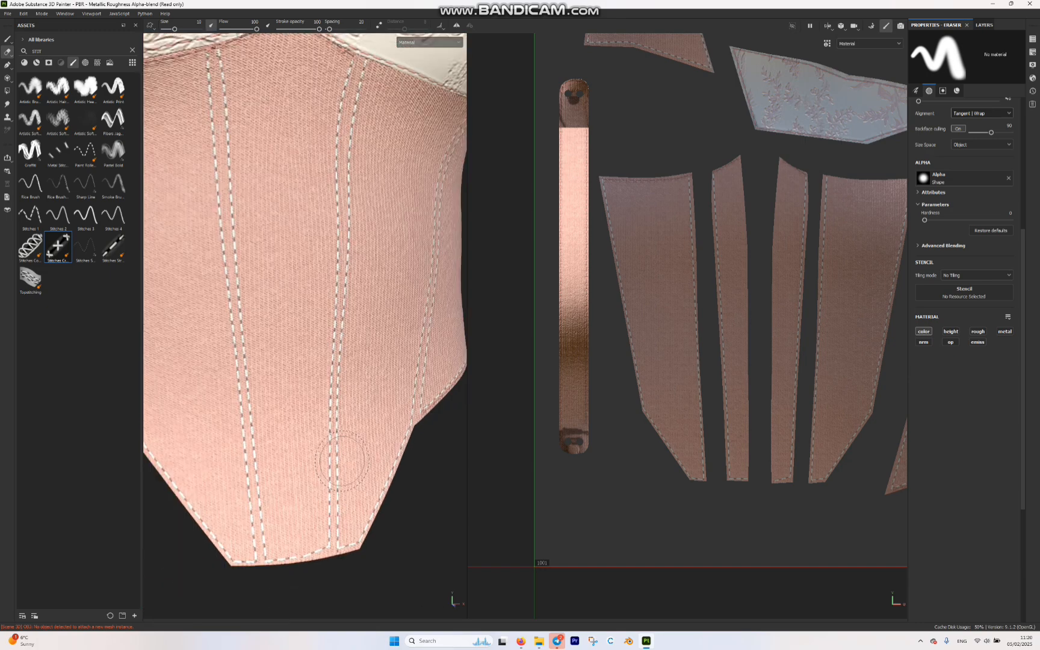
pyautogui.scroll(-4, 342, 461)
pyautogui.scroll(3, 343, 461)
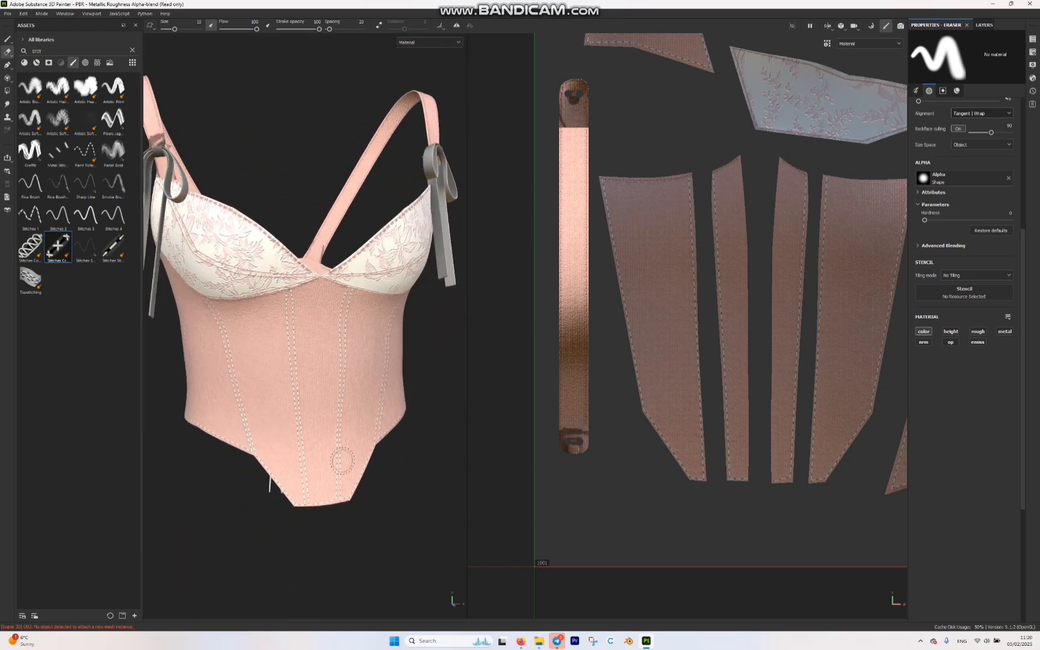
pyautogui.scroll(-5, 342, 461)
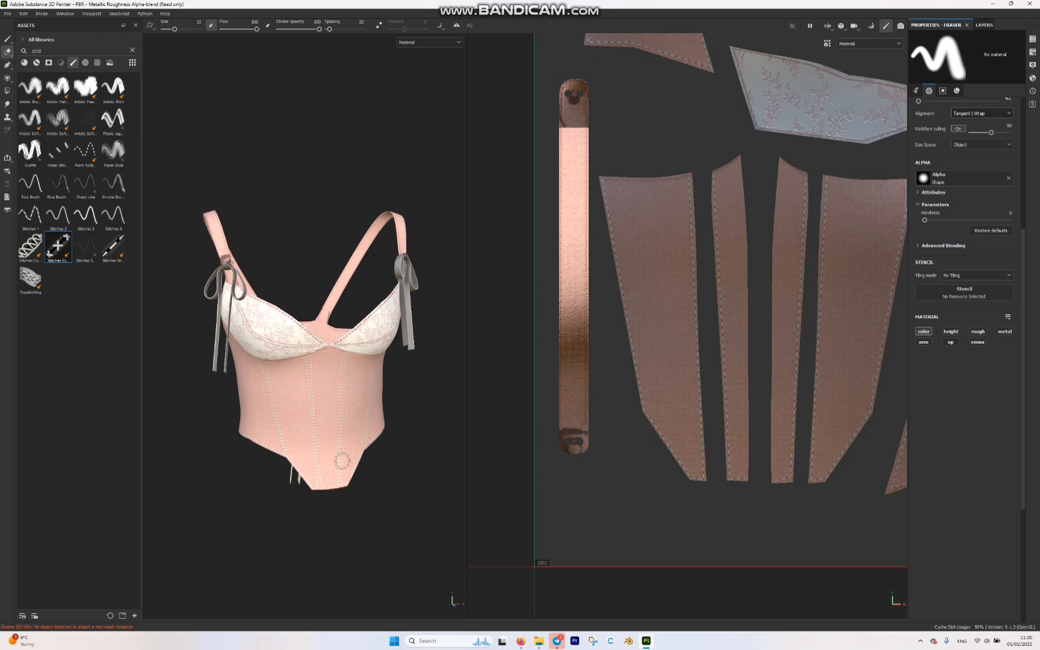
pyautogui.scroll(1, 342, 461)
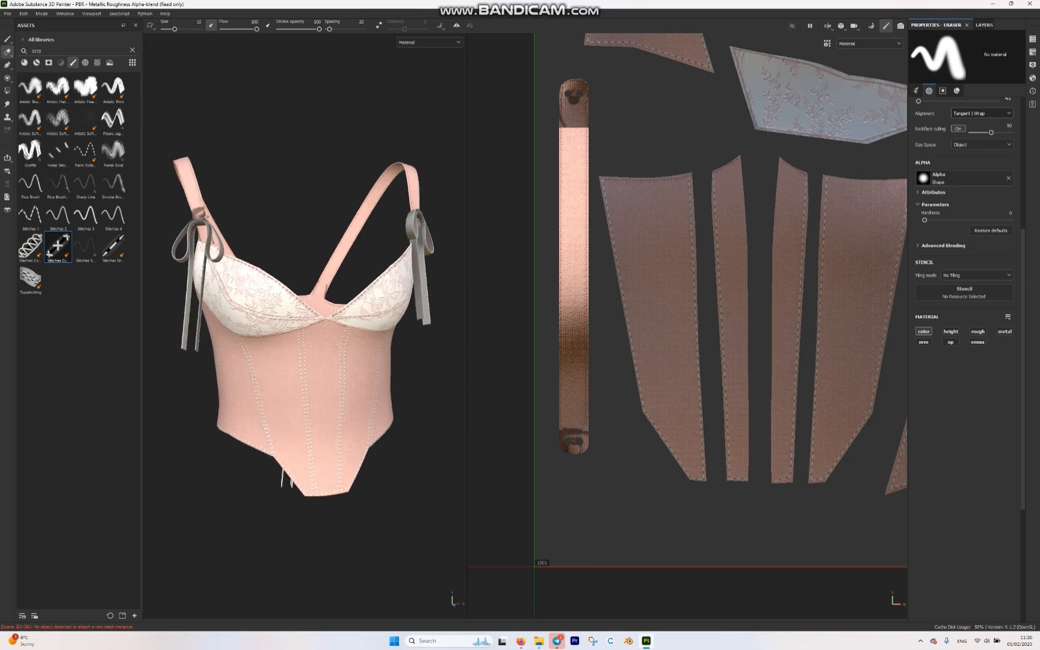
# Apply the Car Iridescent Paint material from the library to the ribbon bow on the shoulder strap
pyautogui.click(7, 38)
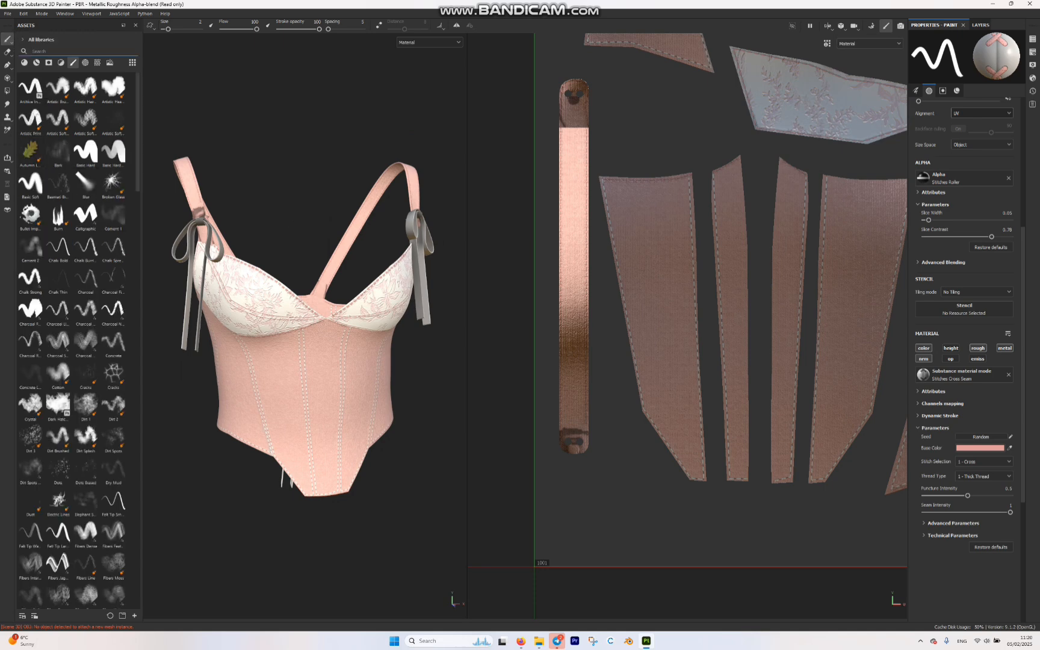
pyautogui.click(24, 62)
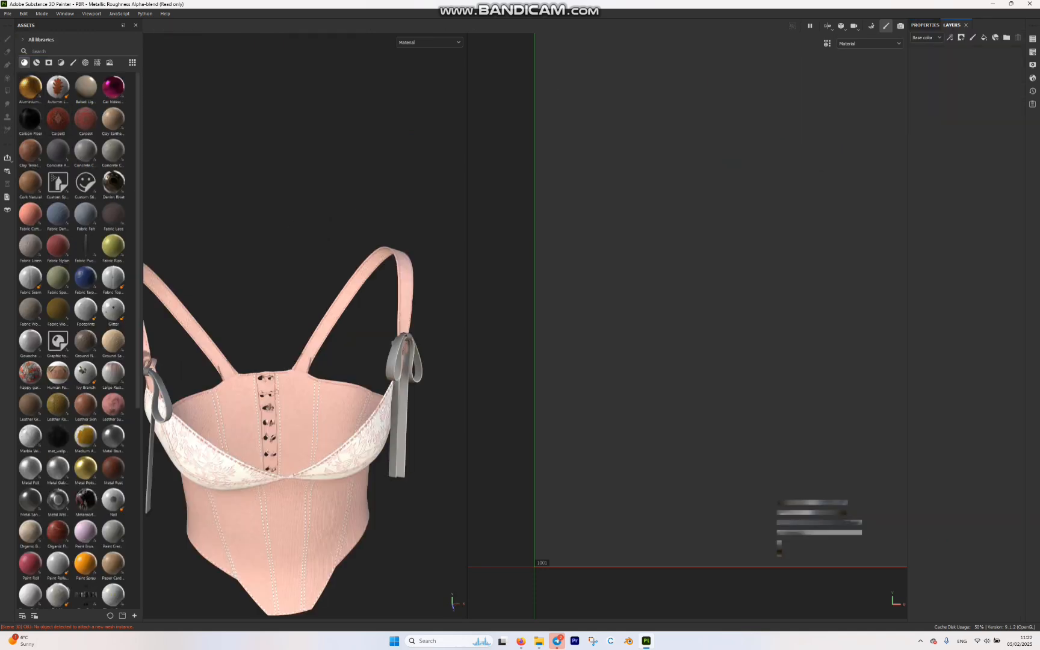
pyautogui.keyDown('alt'); pyautogui.moveTo(283, 422); pyautogui.dragTo(346, 392, button='middle'); pyautogui.keyUp('alt')
pyautogui.moveTo(113, 88)
pyautogui.mouseDown()
pyautogui.moveTo(274, 409)
pyautogui.moveTo(221, 425)
pyautogui.moveTo(355, 337)
pyautogui.moveTo(319, 331)
pyautogui.moveTo(259, 355)
pyautogui.moveTo(310, 337)
pyautogui.mouseUp()
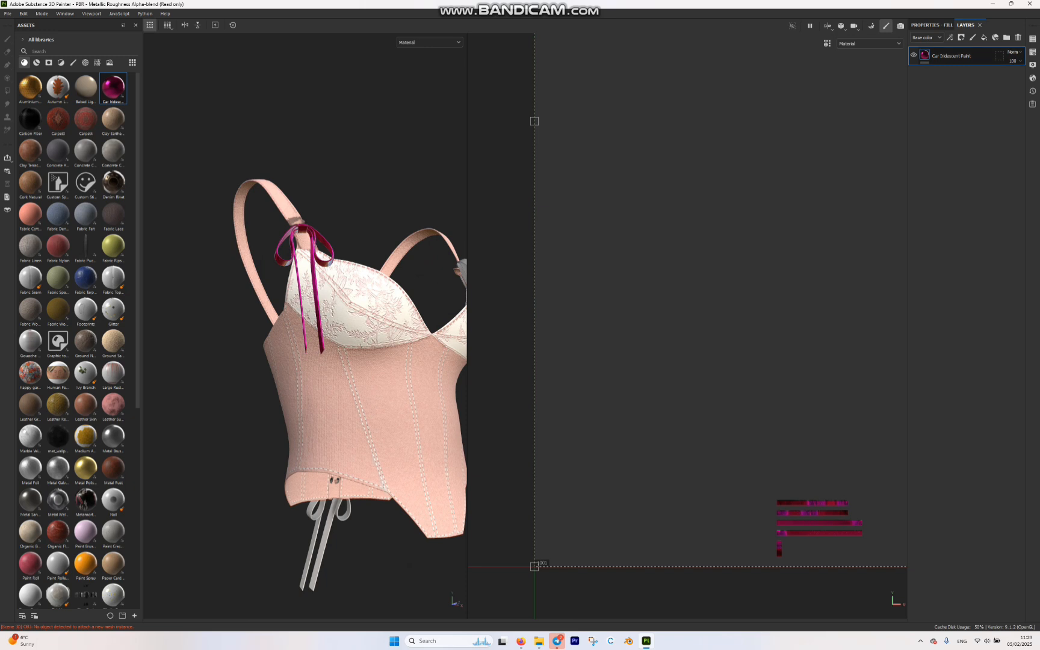
# Set the ribbon bow material's Color to a very pale pink
pyautogui.click(932, 26)
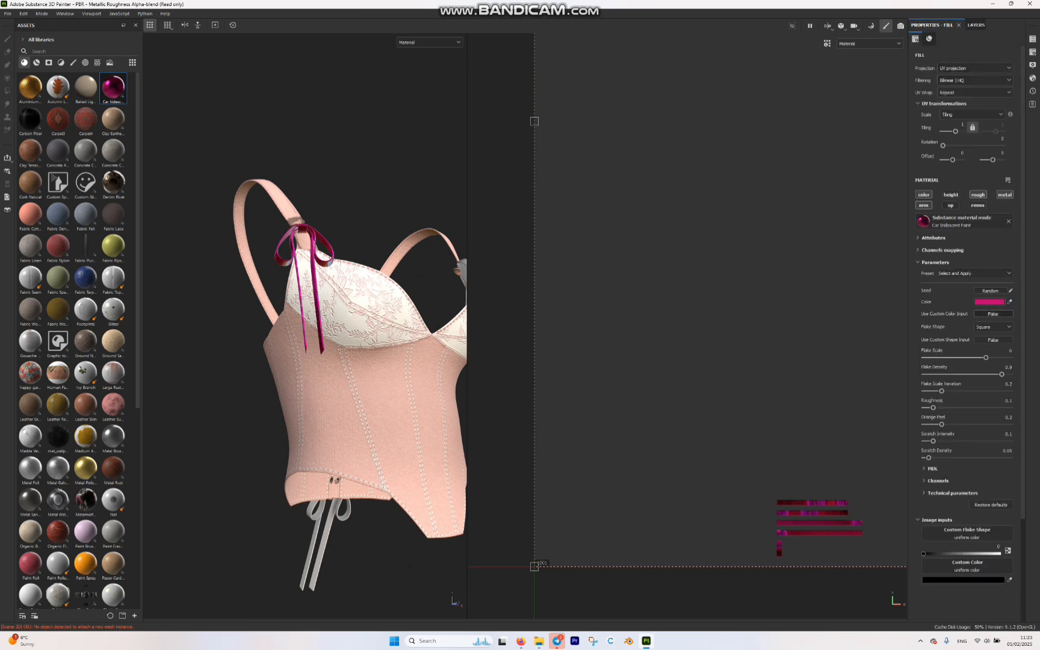
pyautogui.click(990, 302)
pyautogui.click(852, 348)
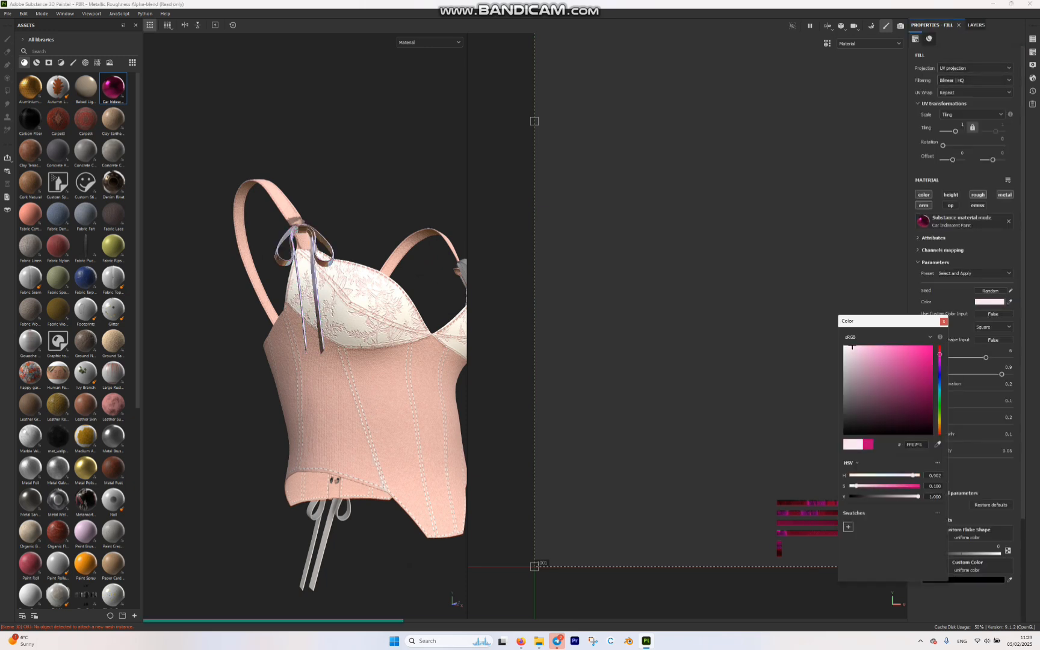
pyautogui.moveTo(853, 347); pyautogui.dragTo(860, 347)
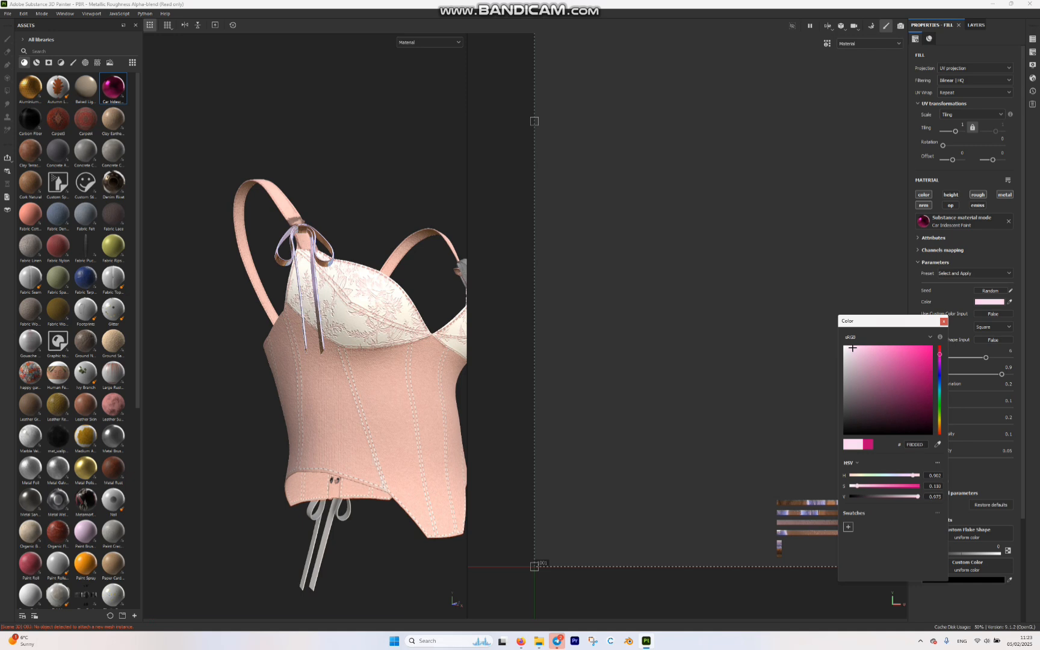
# Raise the Roughness of the shoulder strap bow's Car Iridescent Paint to a mid-range value
pyautogui.click(944, 321)
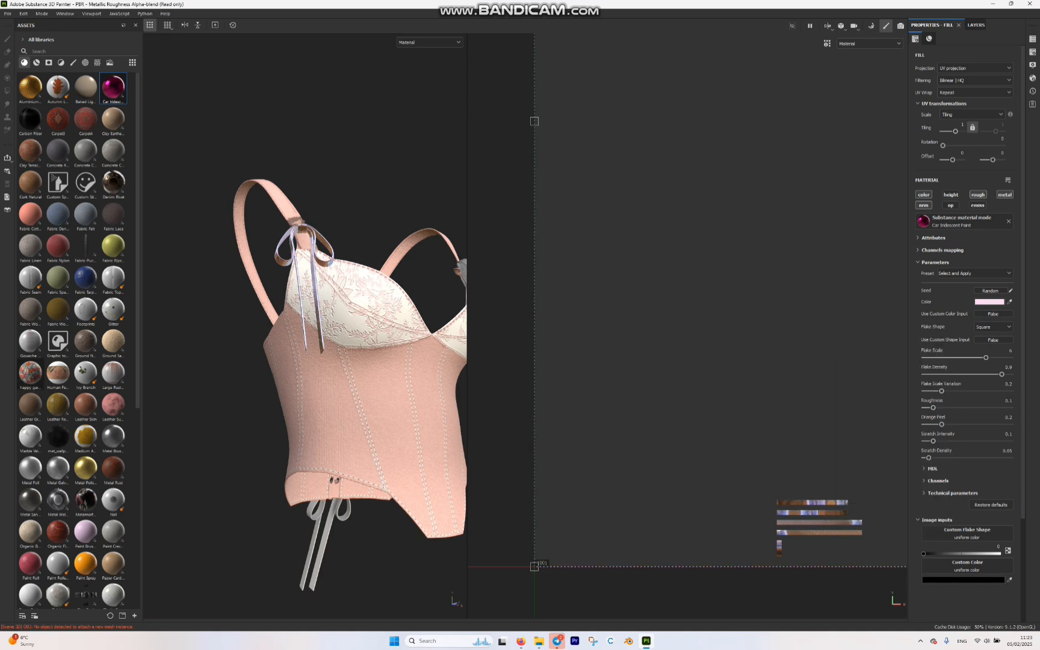
pyautogui.moveTo(933, 408); pyautogui.dragTo(973, 408)
pyautogui.scroll(3, 306, 326)
# Set the back lacing ribbon's Car Iridescent Paint to the very pale pink FAE3F1 with a Roughness of 0.62
pyautogui.keyDown('alt'); pyautogui.moveTo(313, 325); pyautogui.dragTo(241, 331); pyautogui.keyUp('alt')
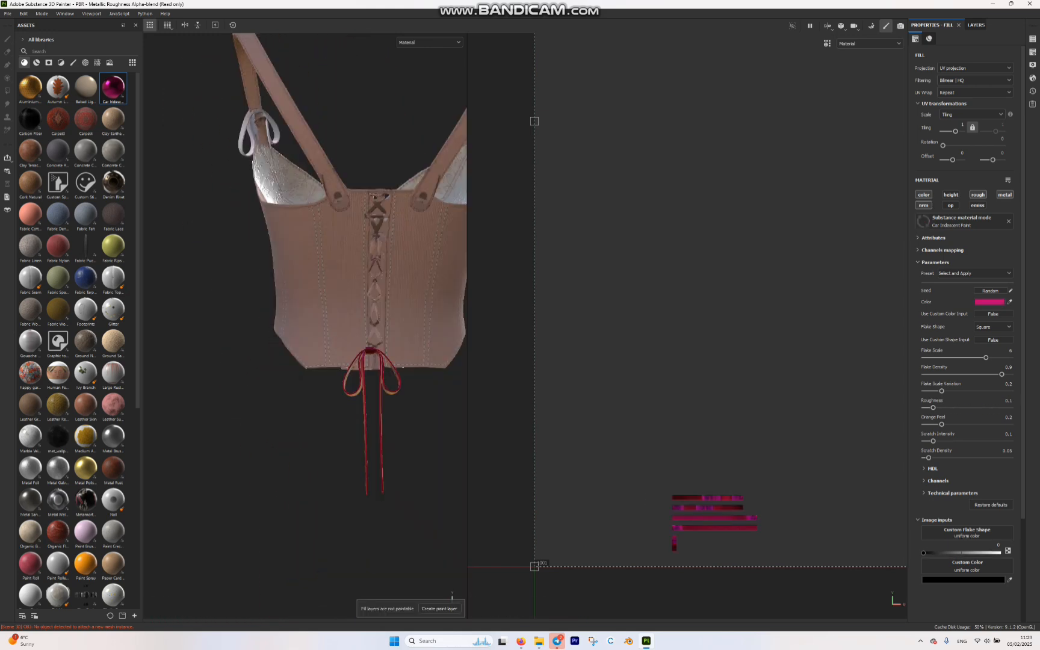
pyautogui.click(990, 301)
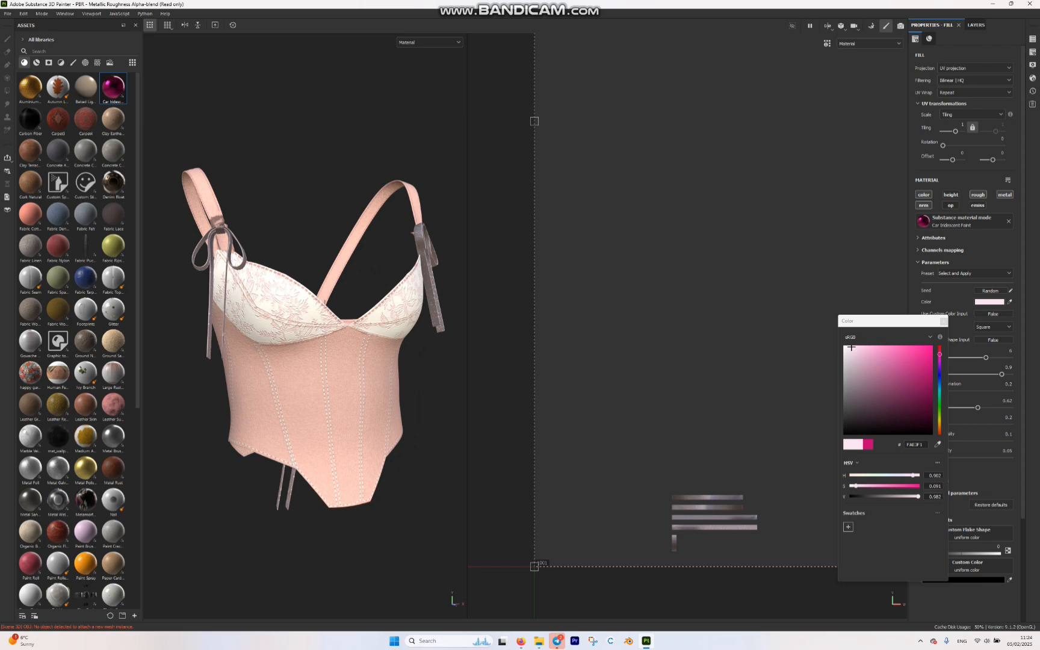
pyautogui.press('alt')
# Start a texture export and set its output directory to the TEXTURE FOR BUSTIER folder in Downloads
pyautogui.click(8, 14)
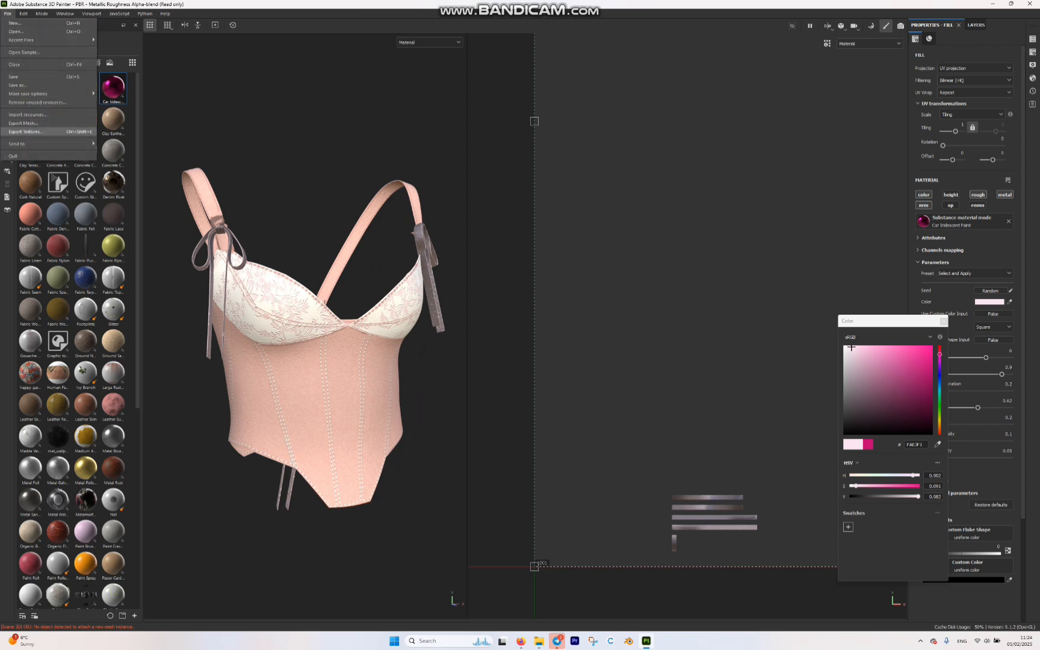
pyautogui.press('Return')
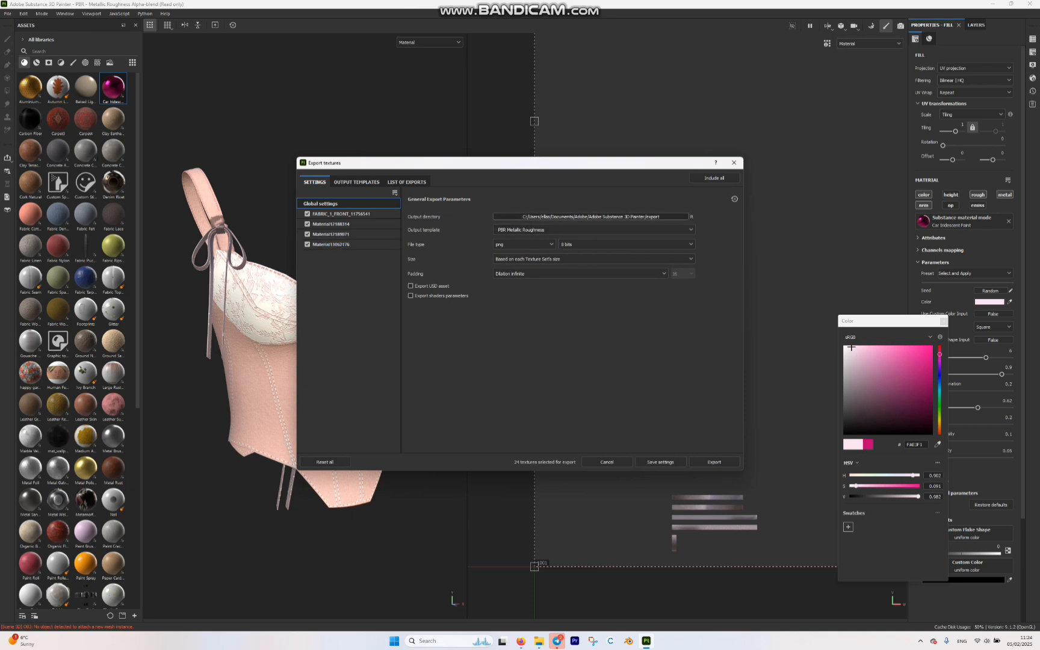
pyautogui.click(591, 217)
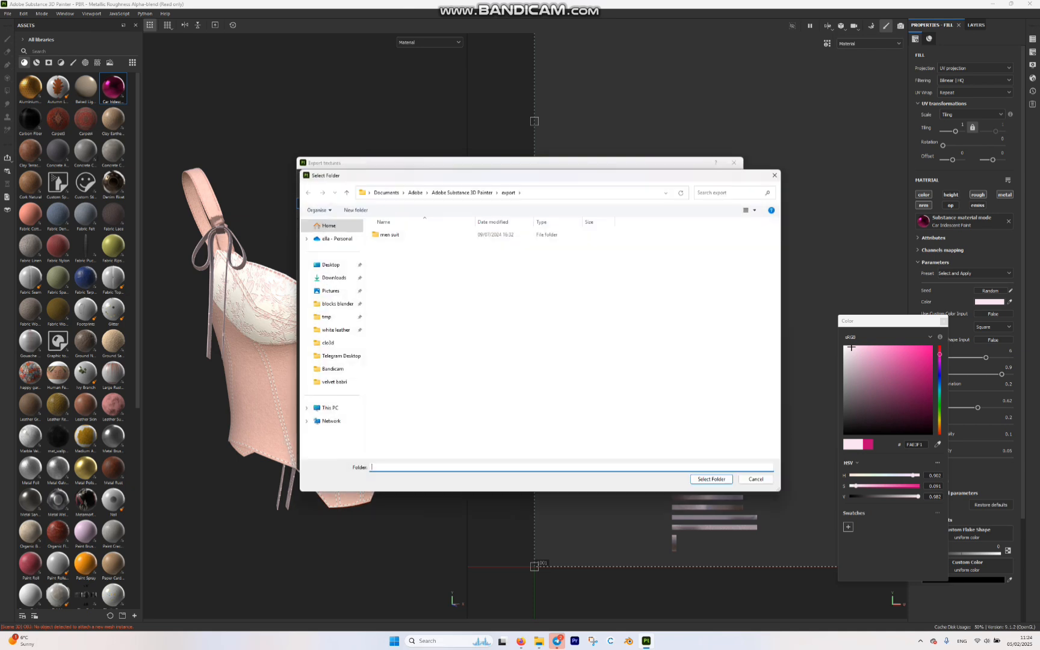
pyautogui.click(334, 279)
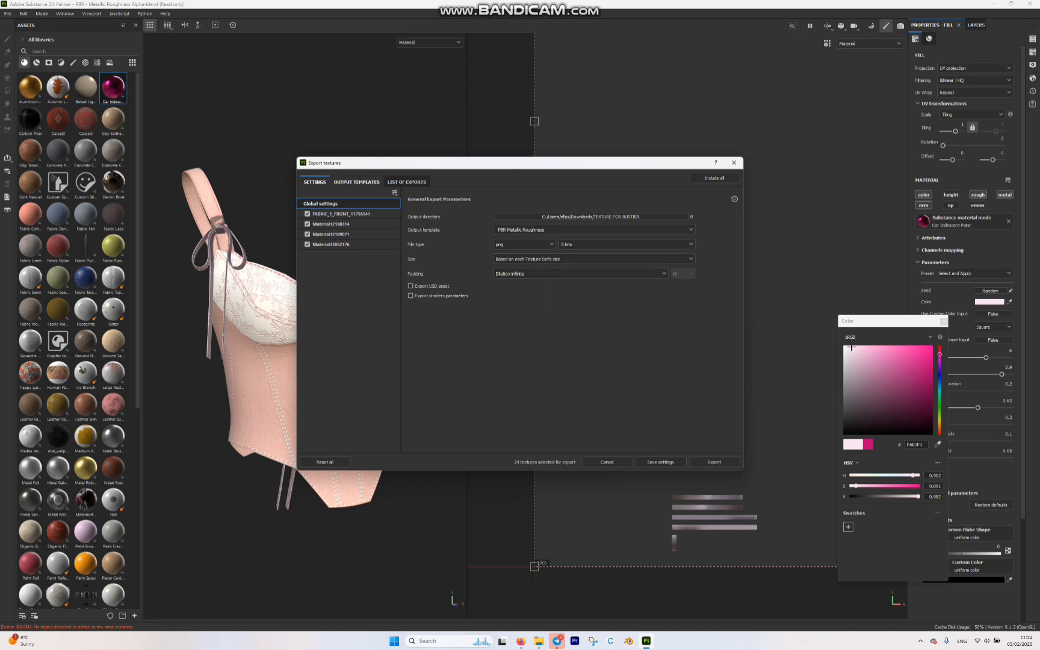
# Examine the Unreal Engine 4 (Packed) and Blender (Principled BSDF) output templates, adding and removing a trial R+G+B+A map in the Blender one
pyautogui.click(357, 182)
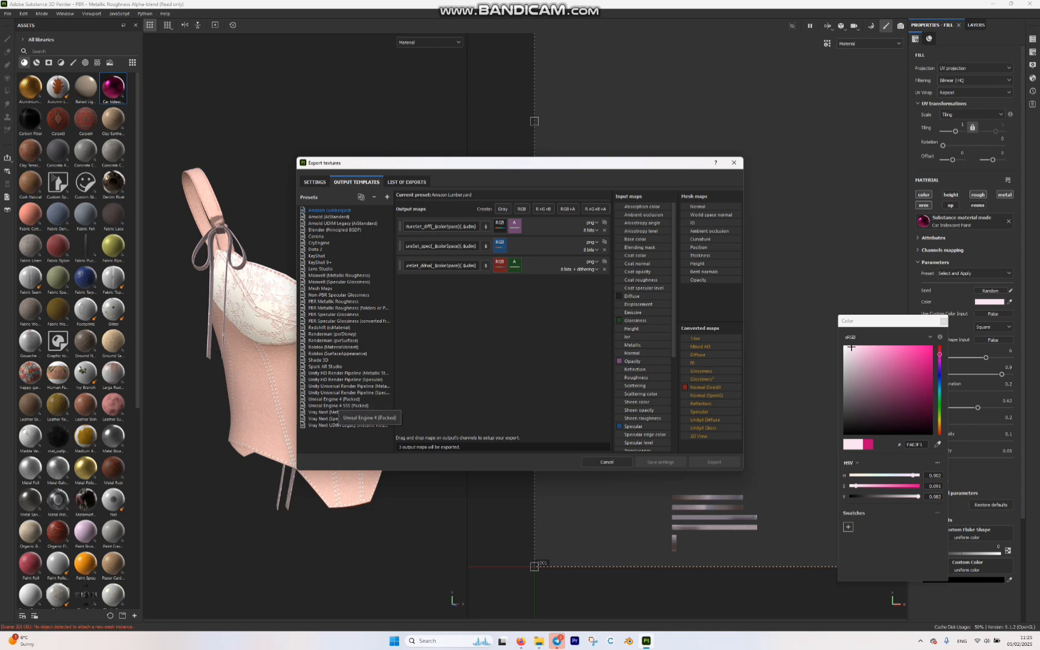
pyautogui.click(334, 399)
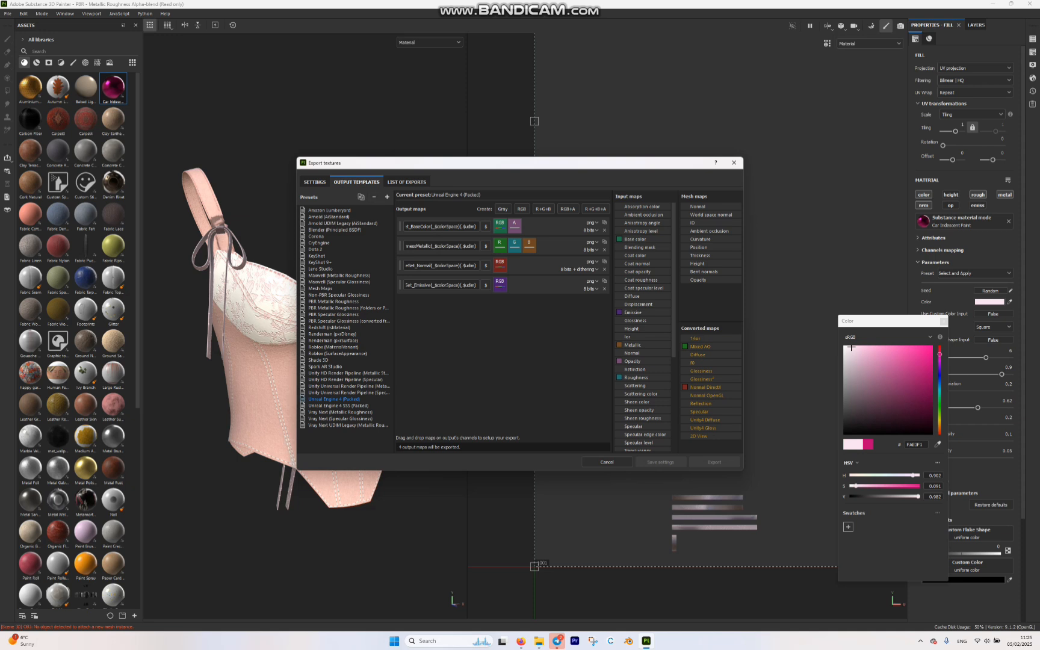
pyautogui.click(335, 230)
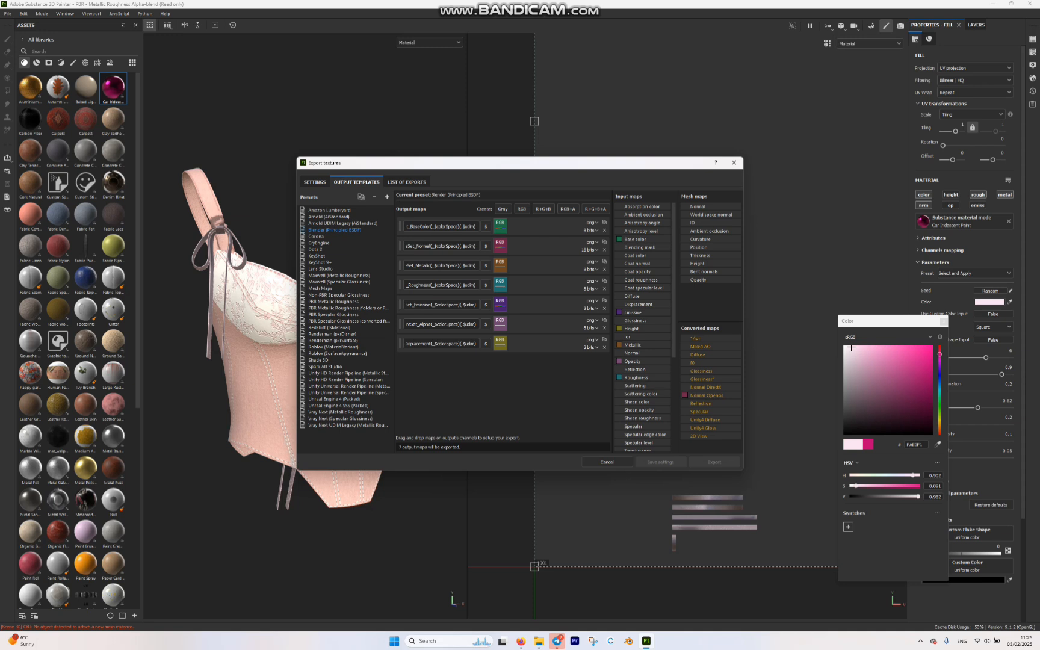
pyautogui.click(596, 209)
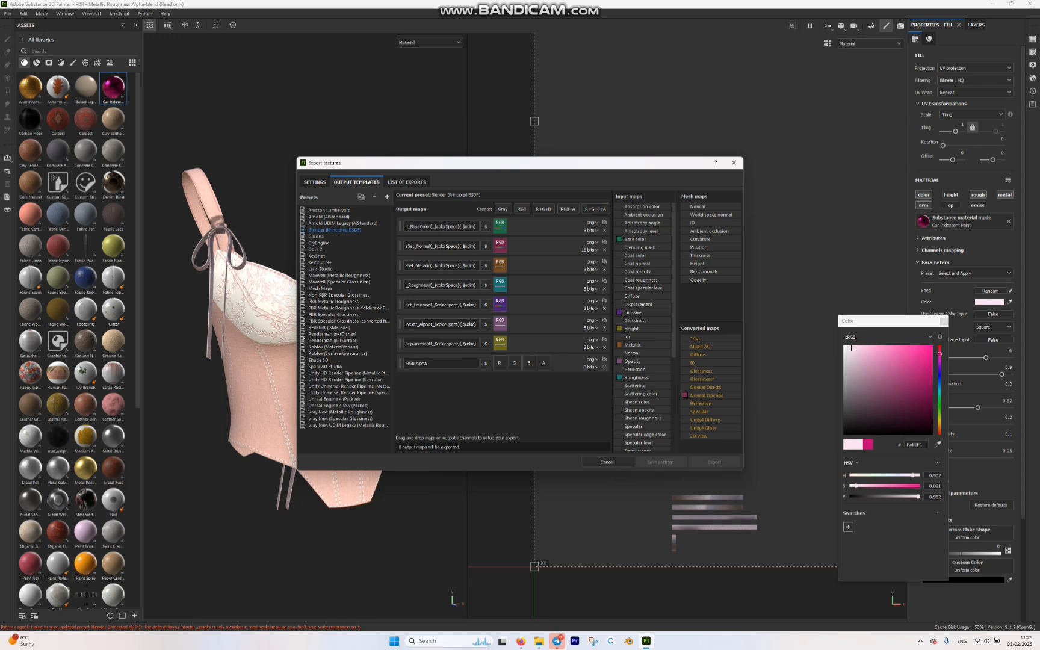
pyautogui.click(605, 367)
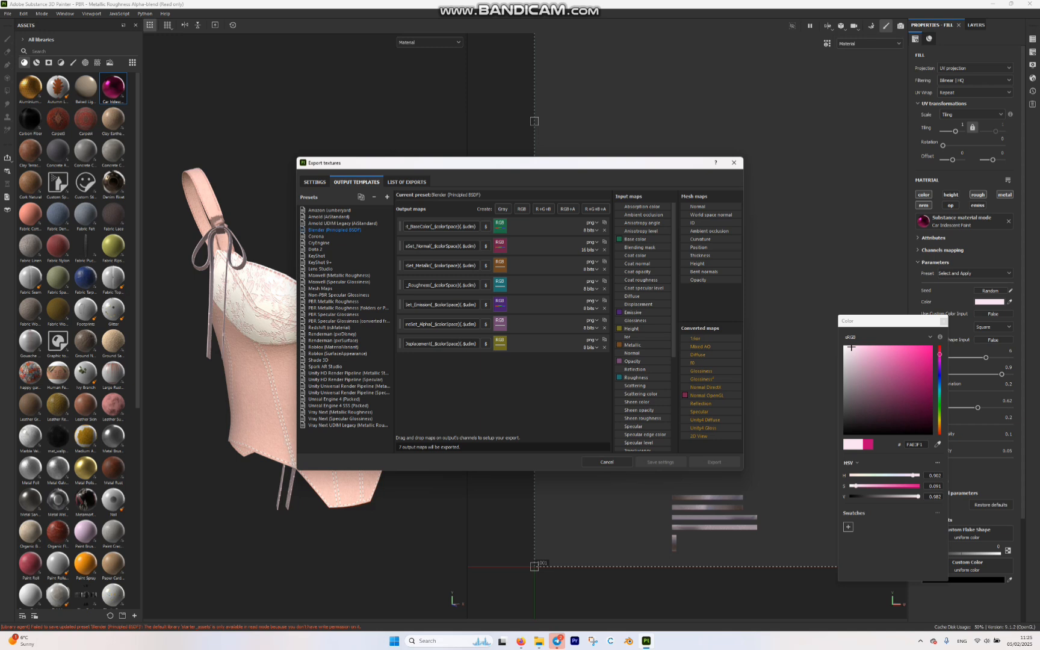
# Check the list of exports, export the textures of all four texture sets, and close the export dialog
pyautogui.click(407, 181)
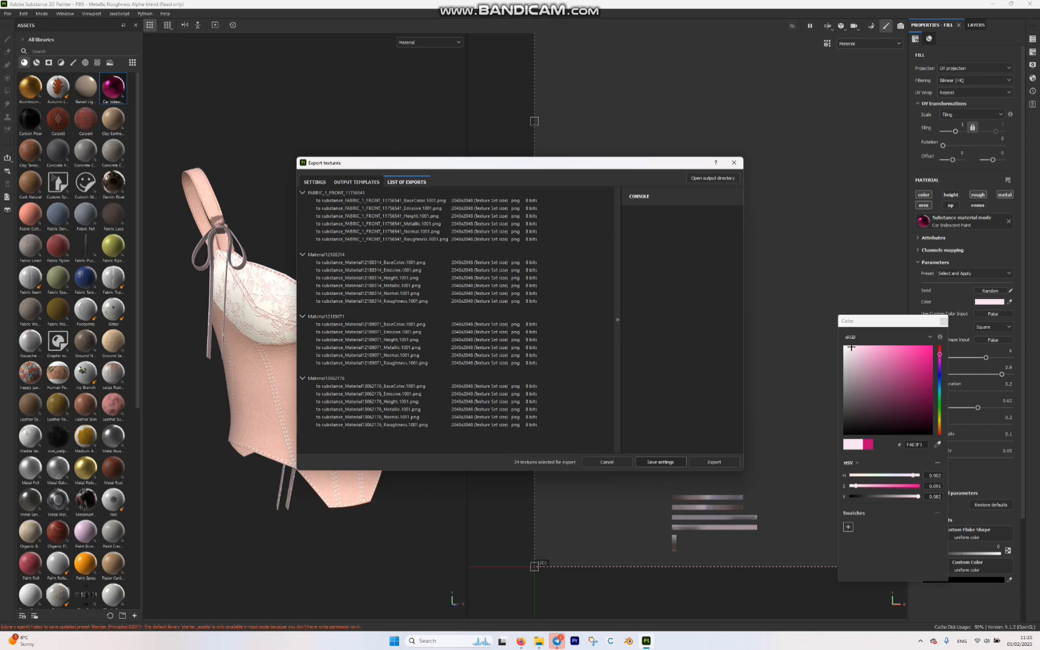
pyautogui.click(714, 462)
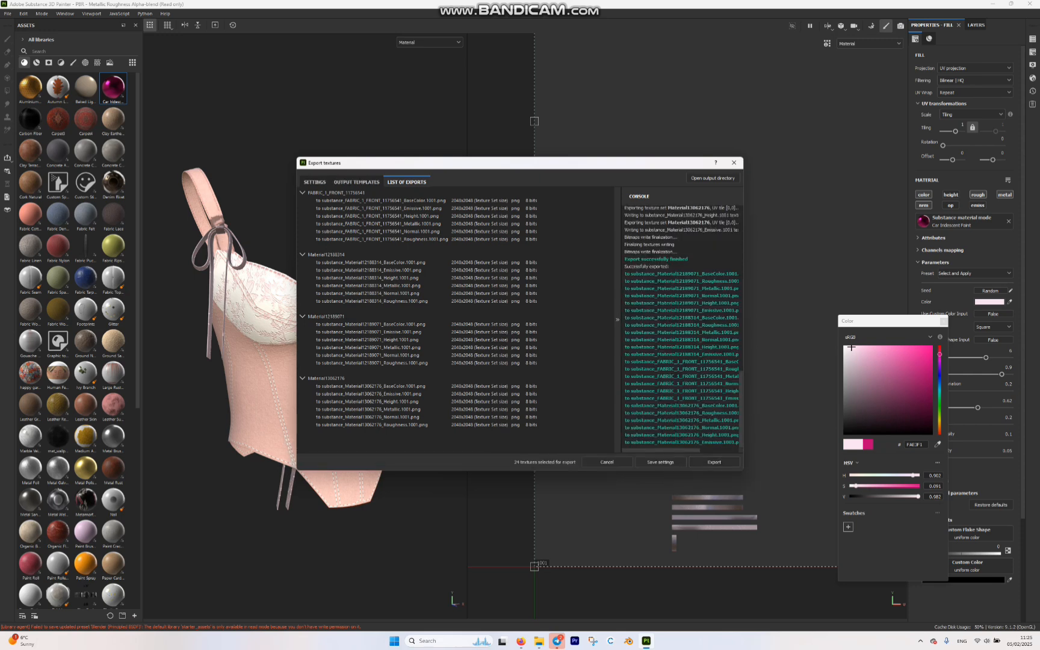
pyautogui.click(734, 163)
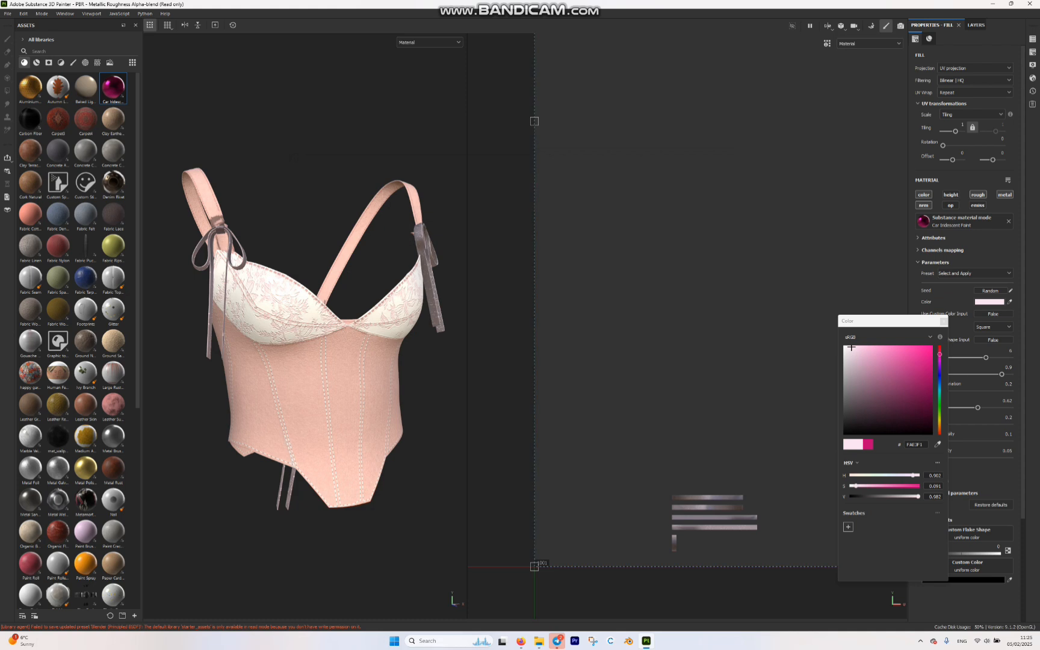